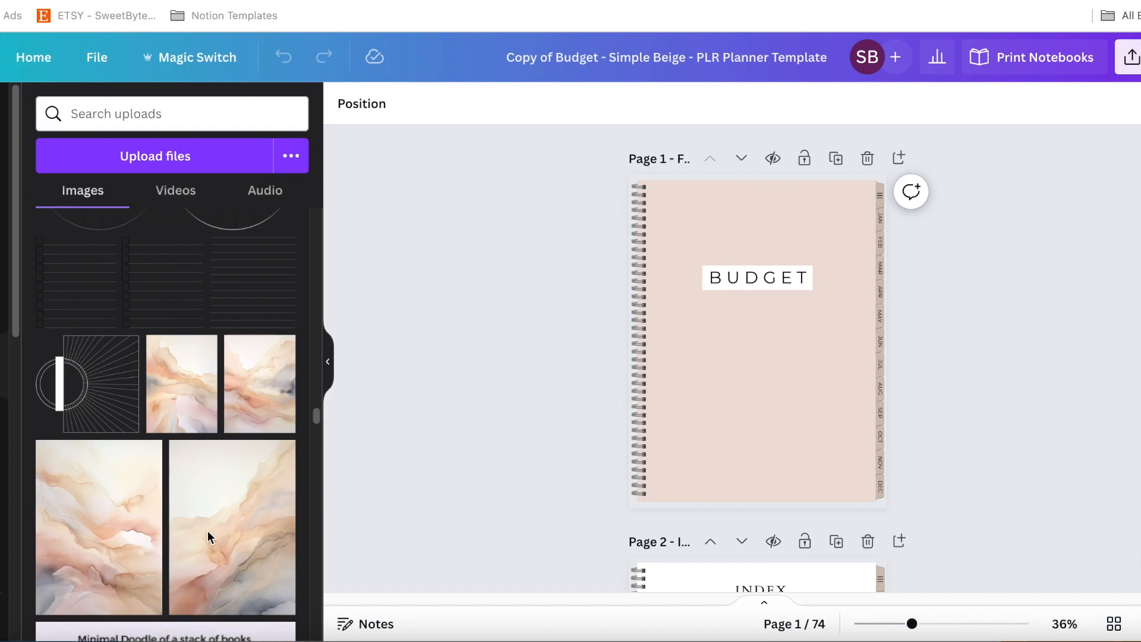
Step: Try the large cream-and-grey watercolor upload as the background of the Budget cover, and undo the fill
drag(241, 538, 773, 330)
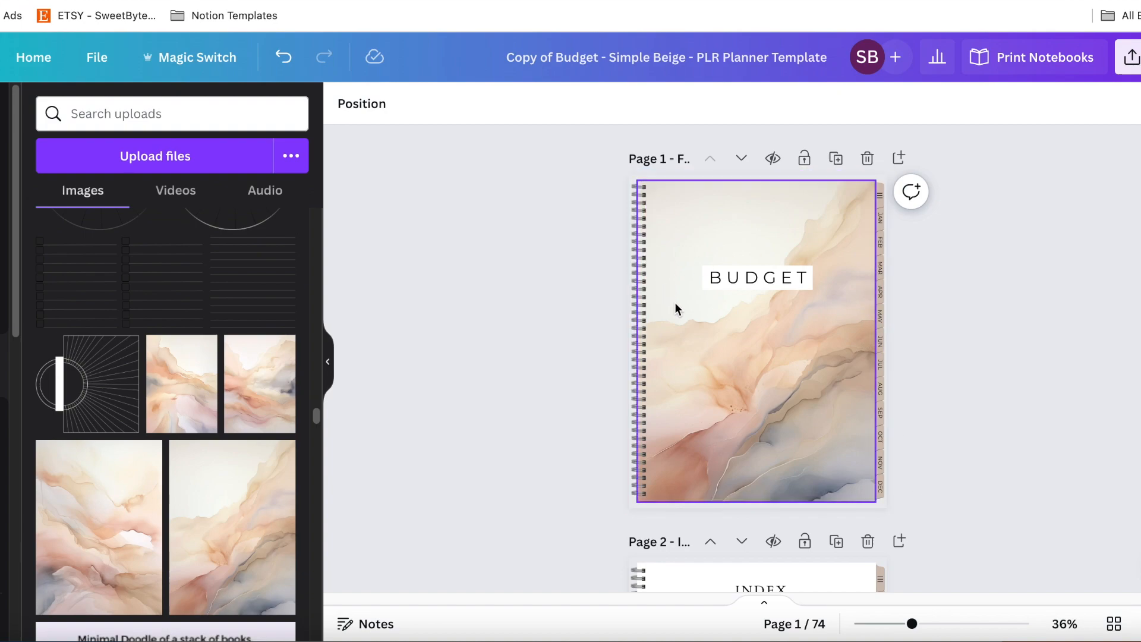
key(ctrl+z)
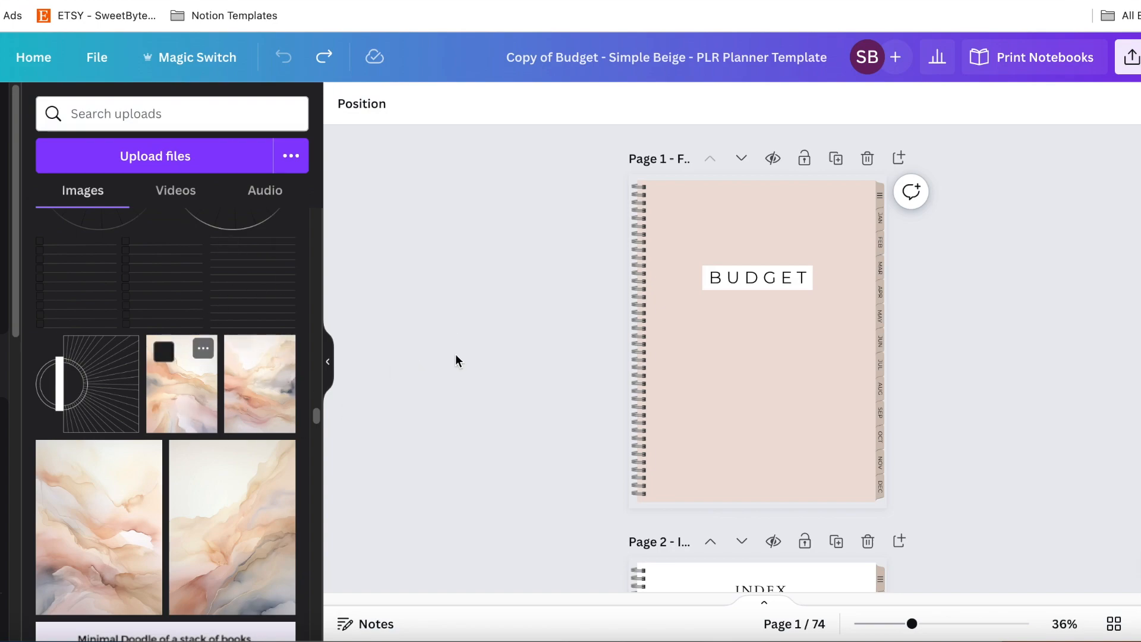
Step: Fill the Budget cover's background on page 1 with the small peach-and-pink watercolor image from the uploads
scroll(561, 350, down, 1)
scroll(562, 347, down, 10)
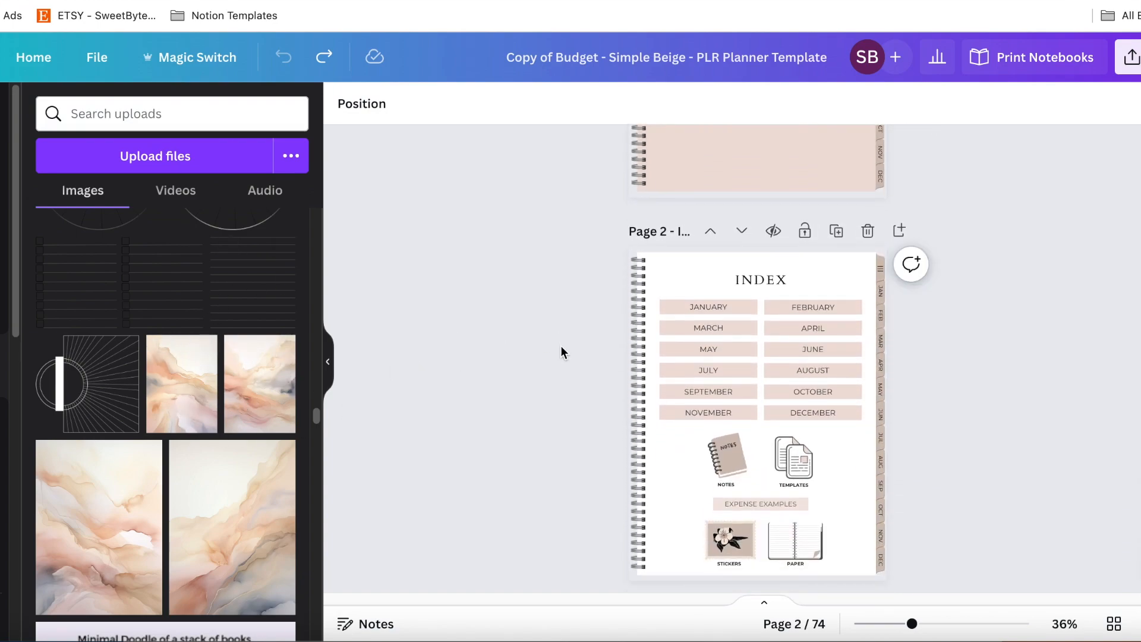
scroll(561, 347, down, 2)
scroll(561, 347, up, 15)
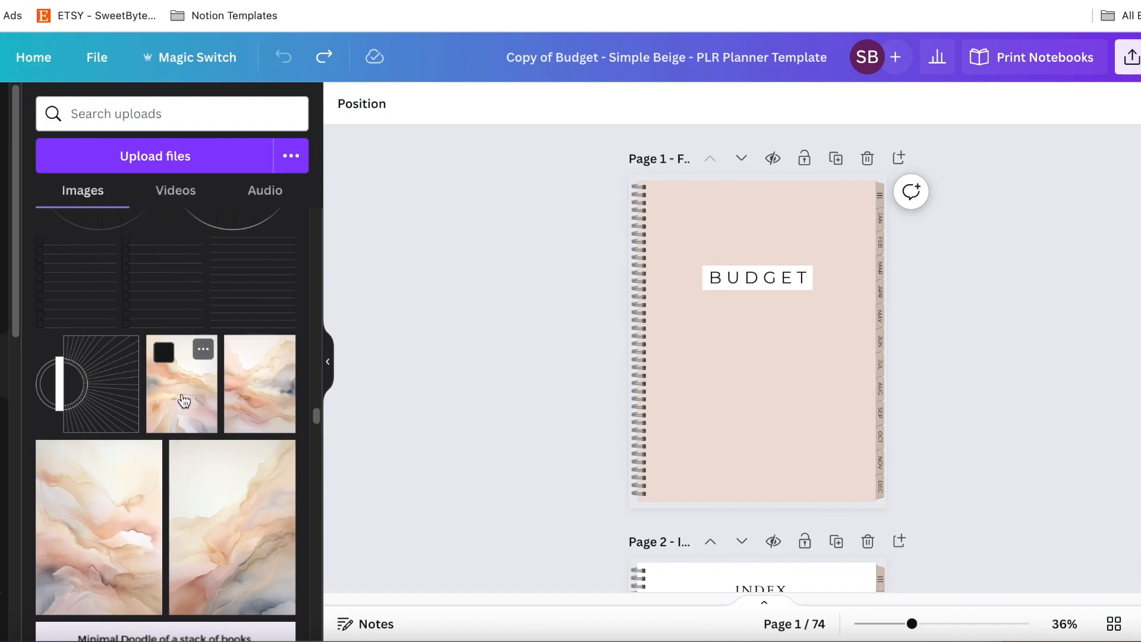
drag(184, 402, 751, 379)
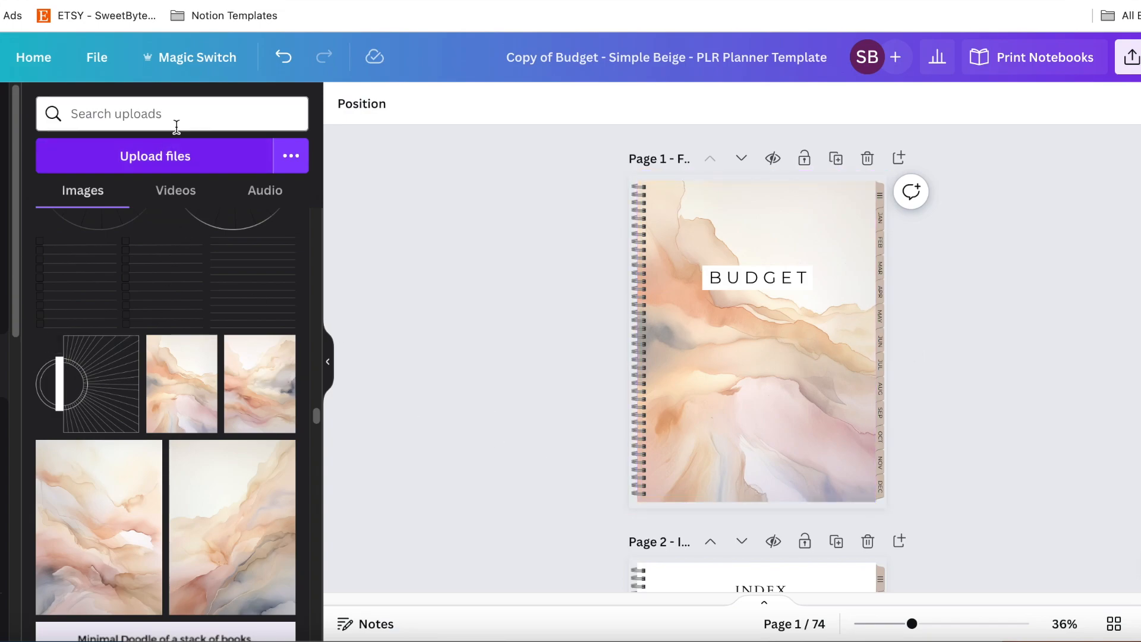
Step: Fill the January cover on page 6 and the February cover on page 8 with different watercolor images from the uploads
scroll(535, 429, down, 20)
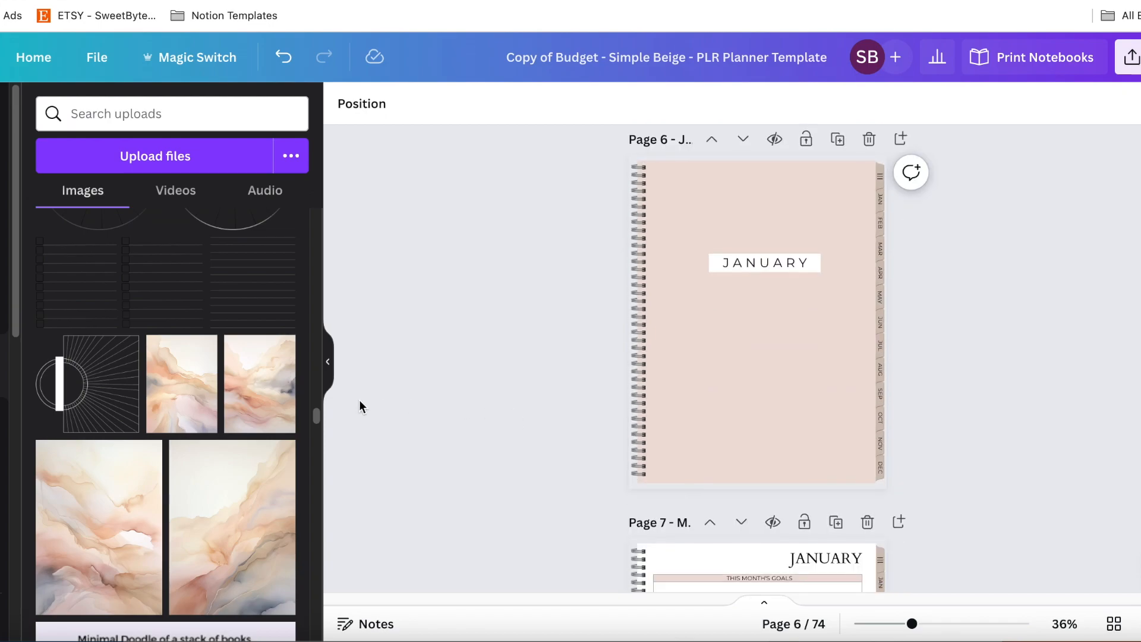
drag(267, 412, 840, 340)
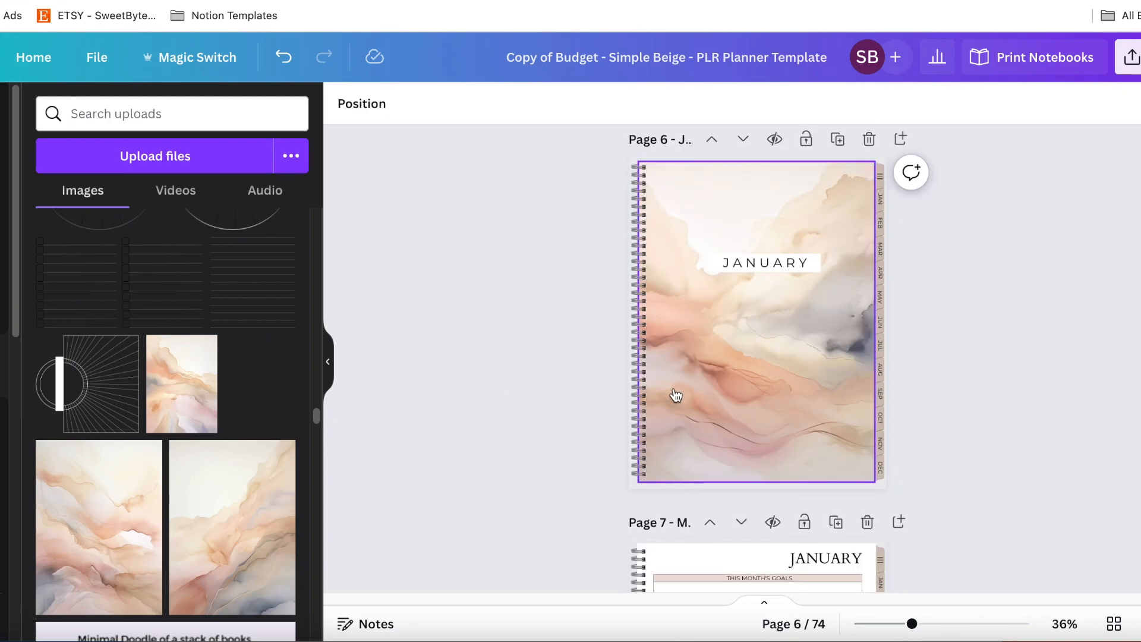
scroll(601, 448, down, 12)
scroll(577, 430, up, 2)
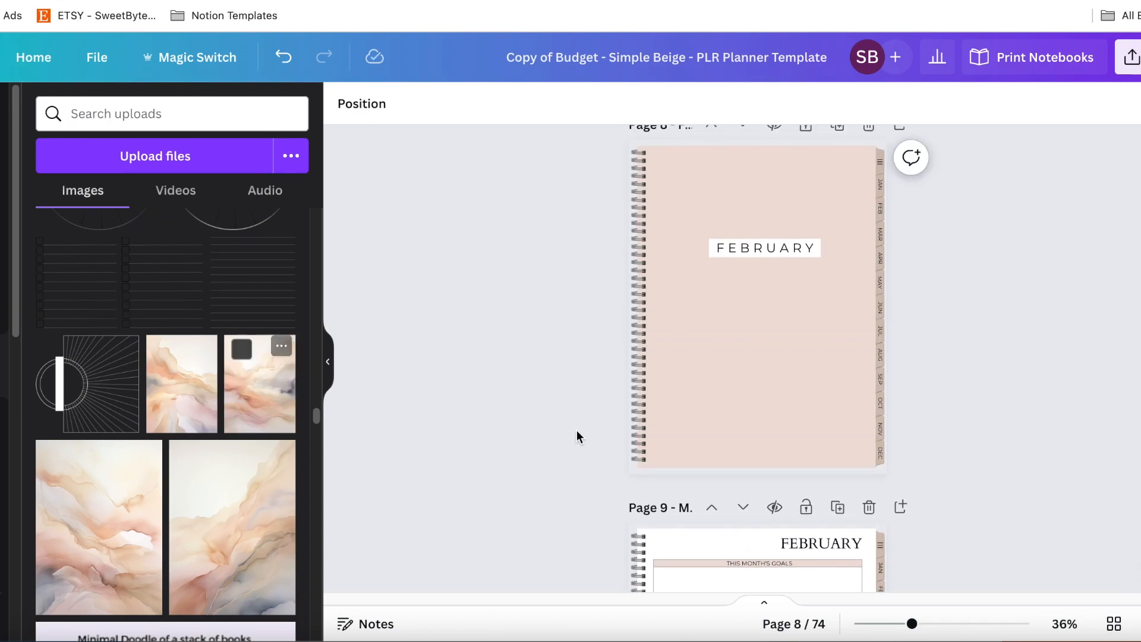
drag(97, 571, 828, 297)
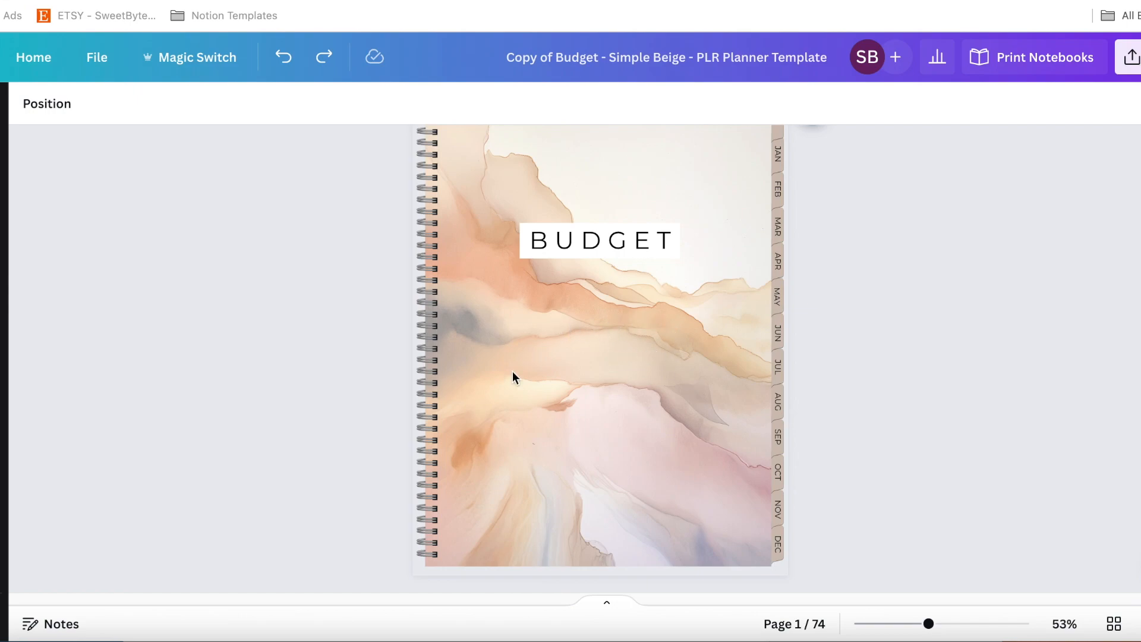
Step: Examine the watercolor covers throughout the planner, using the overview of all pages to compare the monthly covers
scroll(887, 386, down, 15)
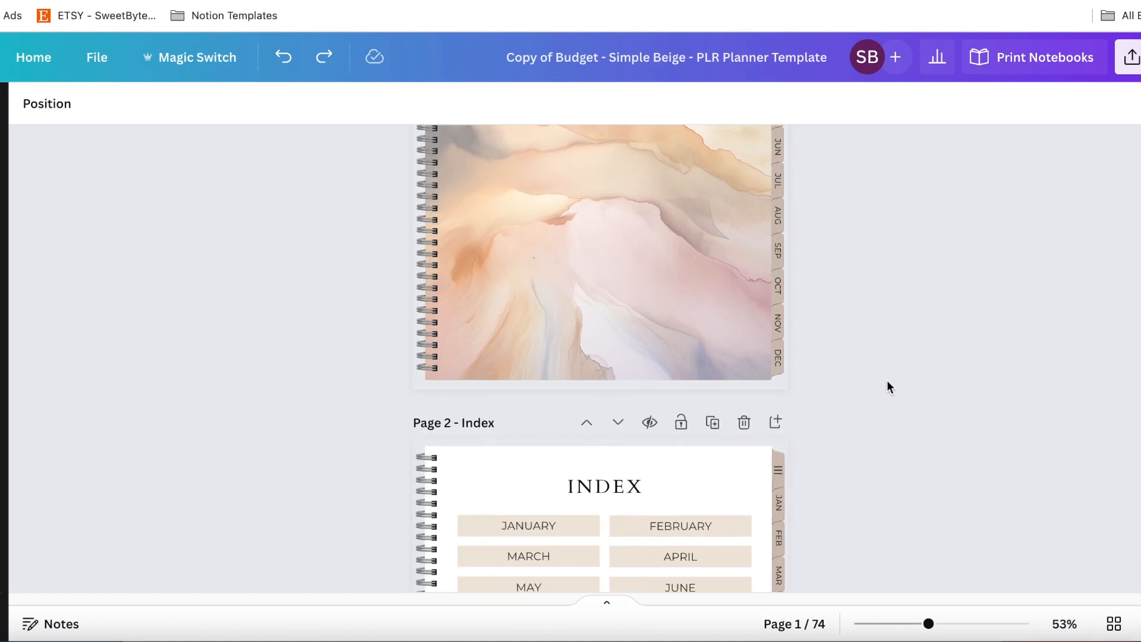
scroll(888, 381, down, 10)
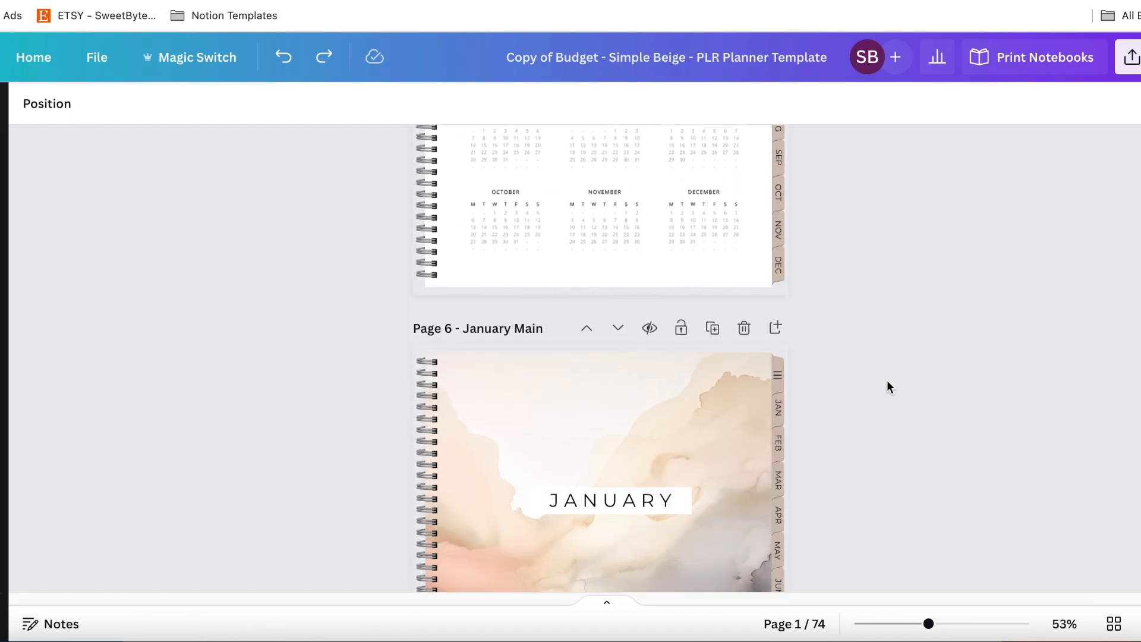
scroll(873, 401, down, 4)
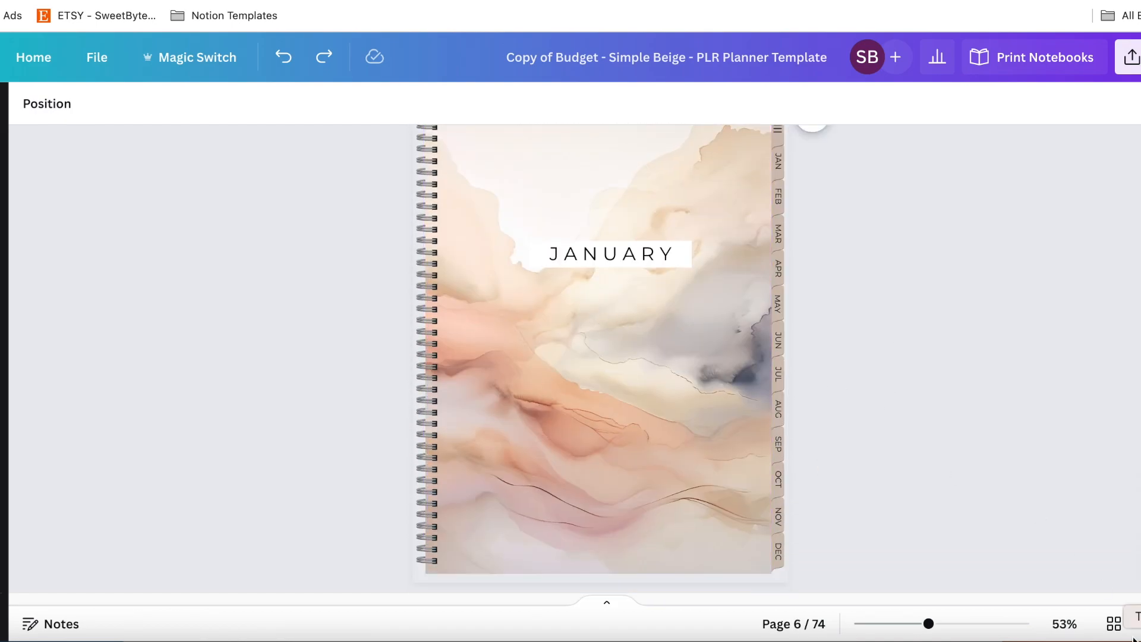
click(1115, 624)
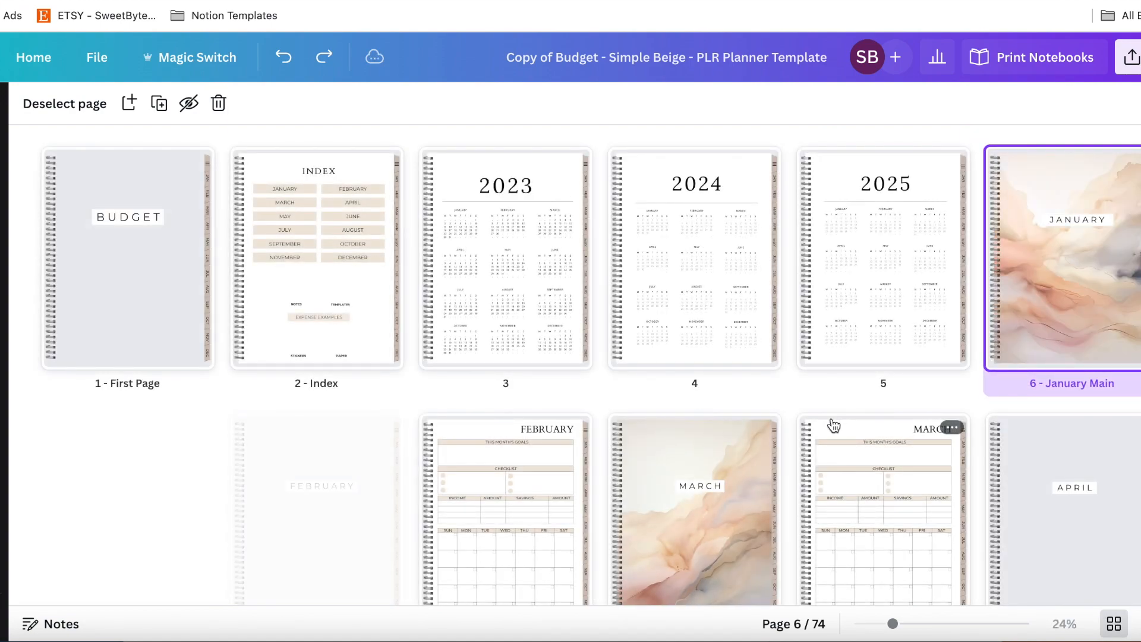
scroll(691, 542, down, 3)
scroll(691, 542, down, 3)
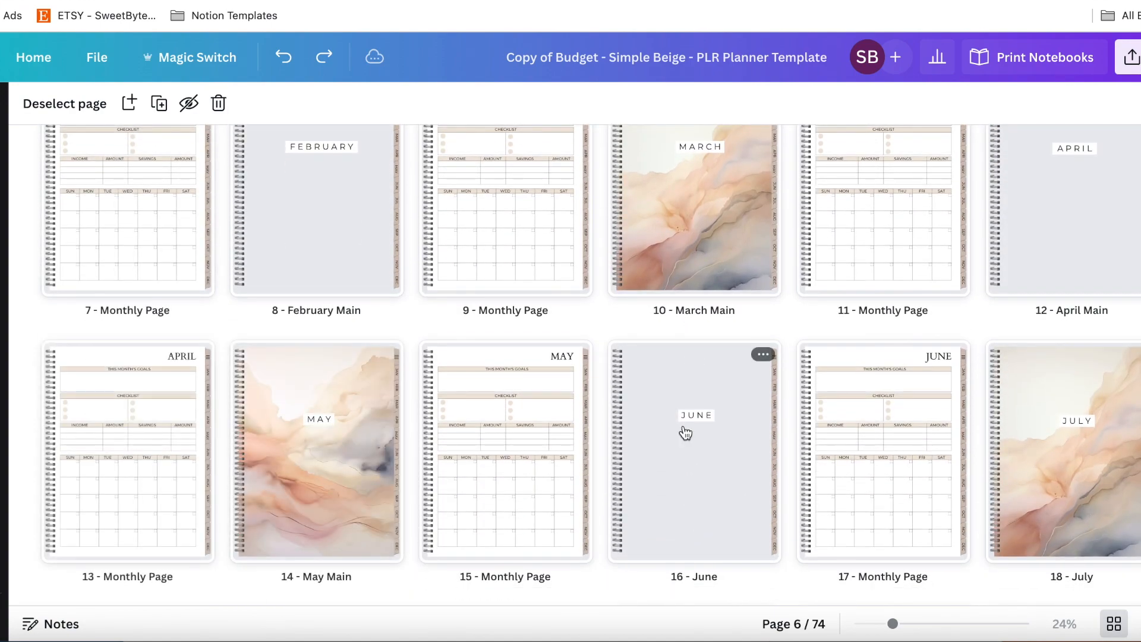
scroll(369, 431, down, 6)
scroll(369, 431, down, 2)
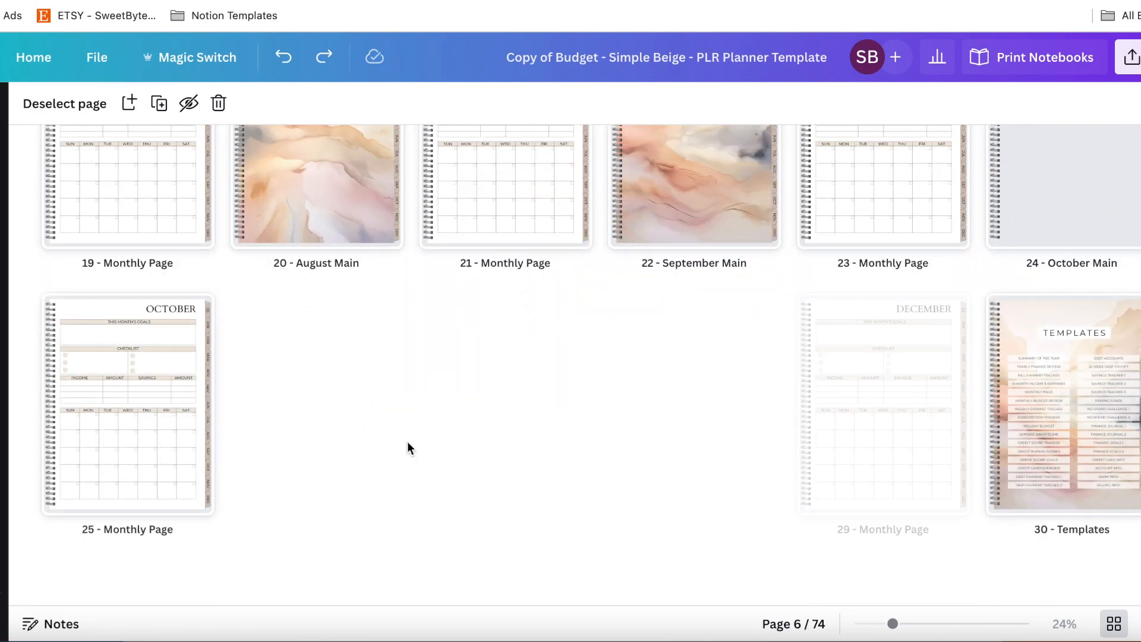
scroll(409, 446, up, 15)
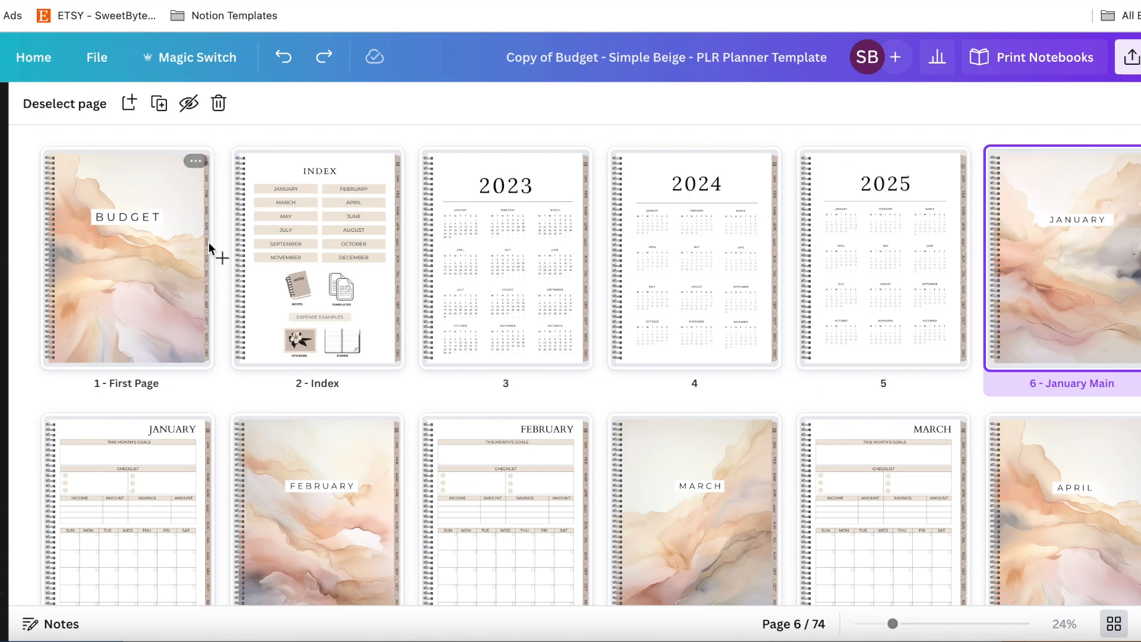
Step: Open the Budget cover page from the page overview and examine the Index page with its month buttons and side tabs
double_click(160, 291)
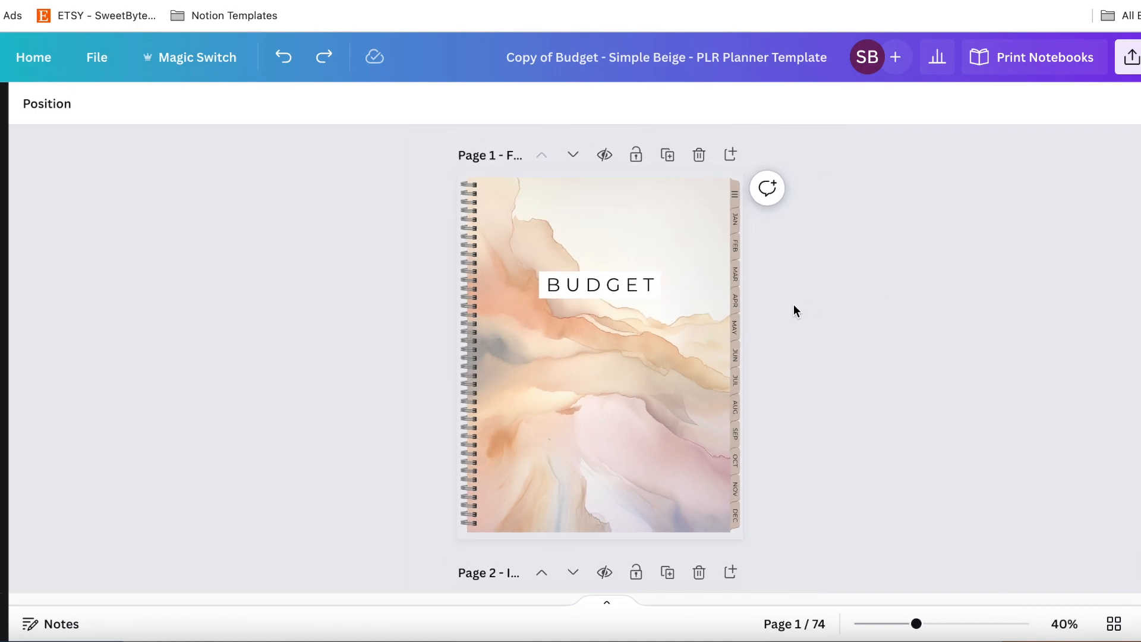
scroll(847, 350, down, 5)
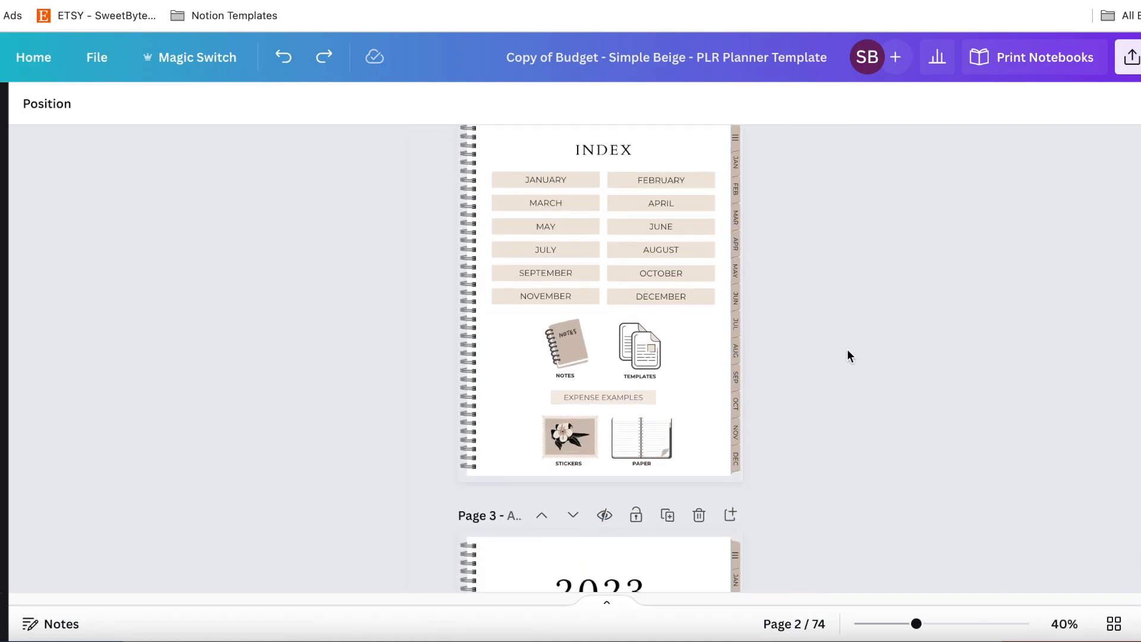
scroll(848, 350, up, 5)
scroll(847, 351, up, 2)
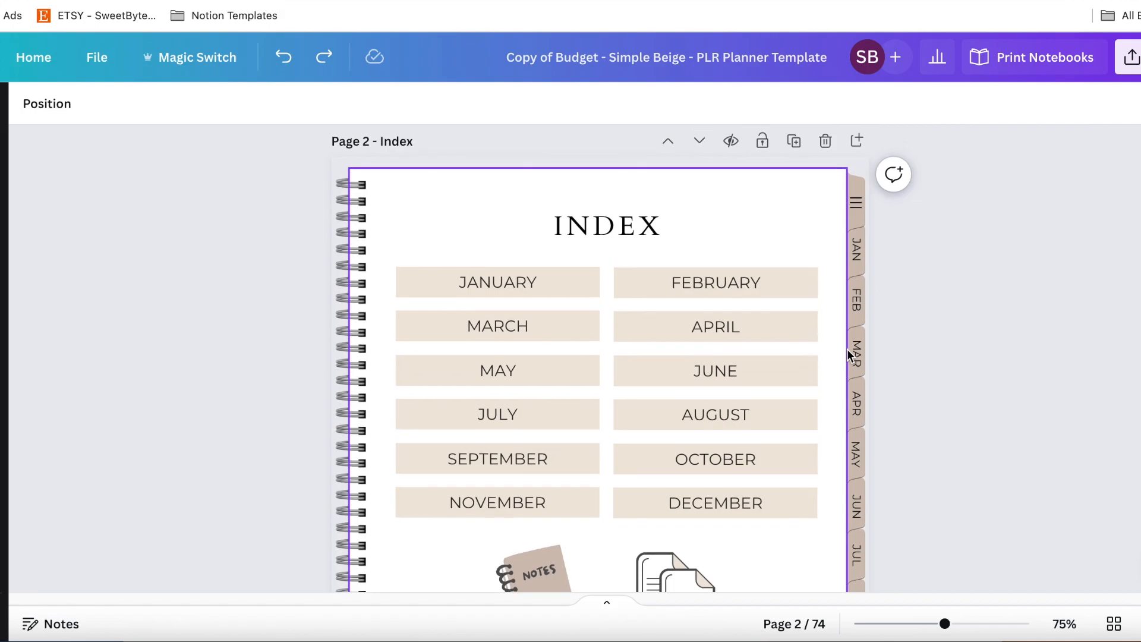
scroll(847, 350, down, 3)
scroll(888, 325, down, 2)
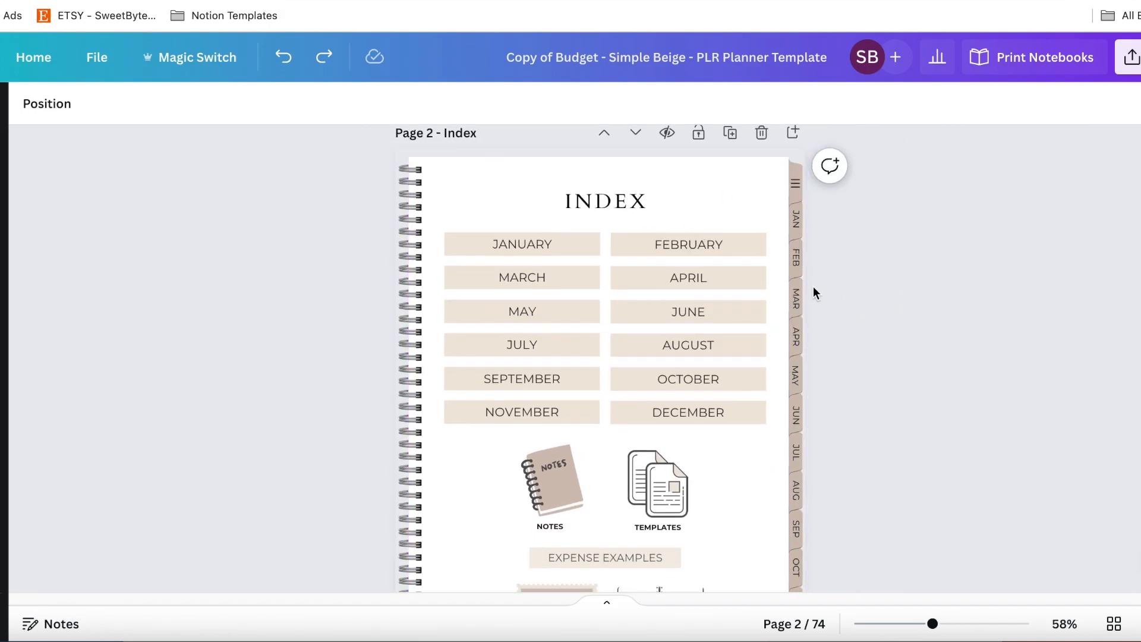
scroll(805, 244, up, 1)
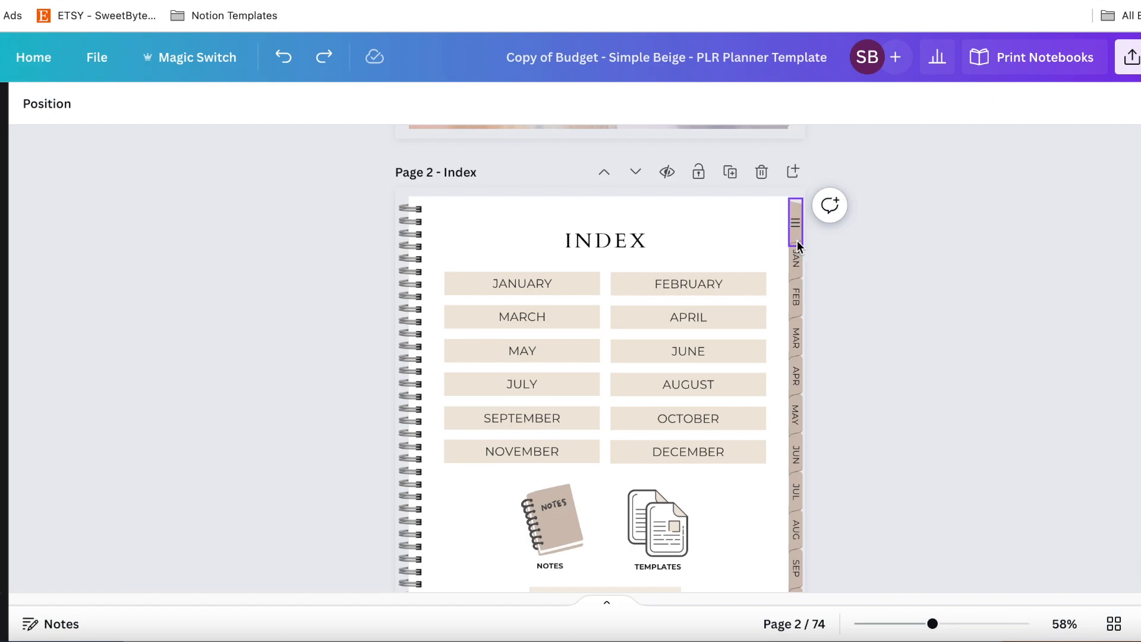
click(797, 245)
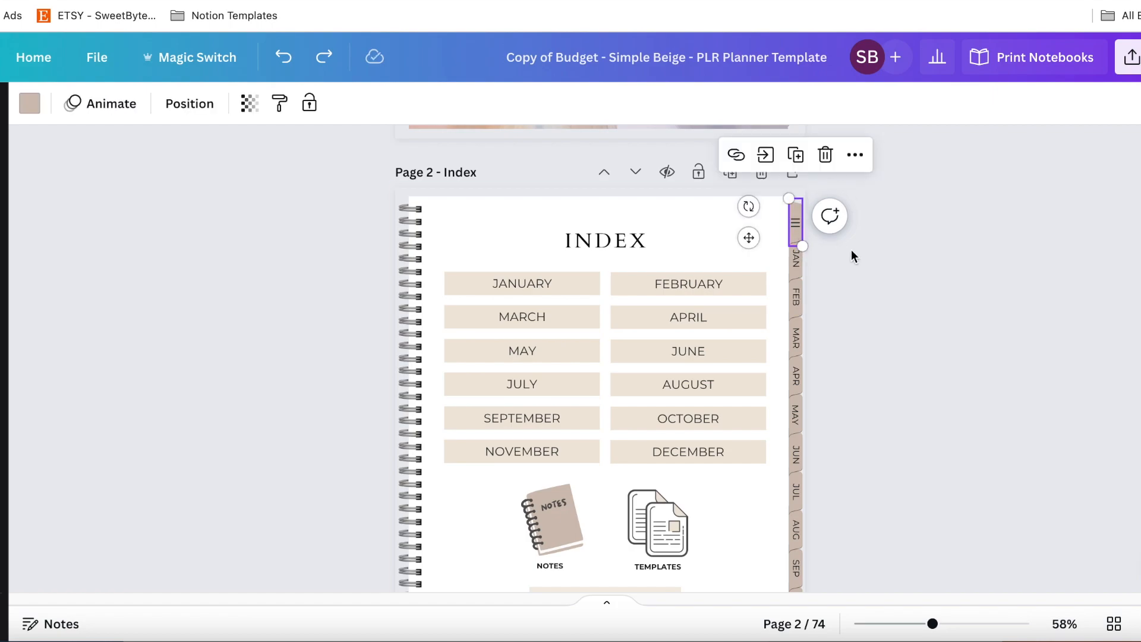
click(864, 258)
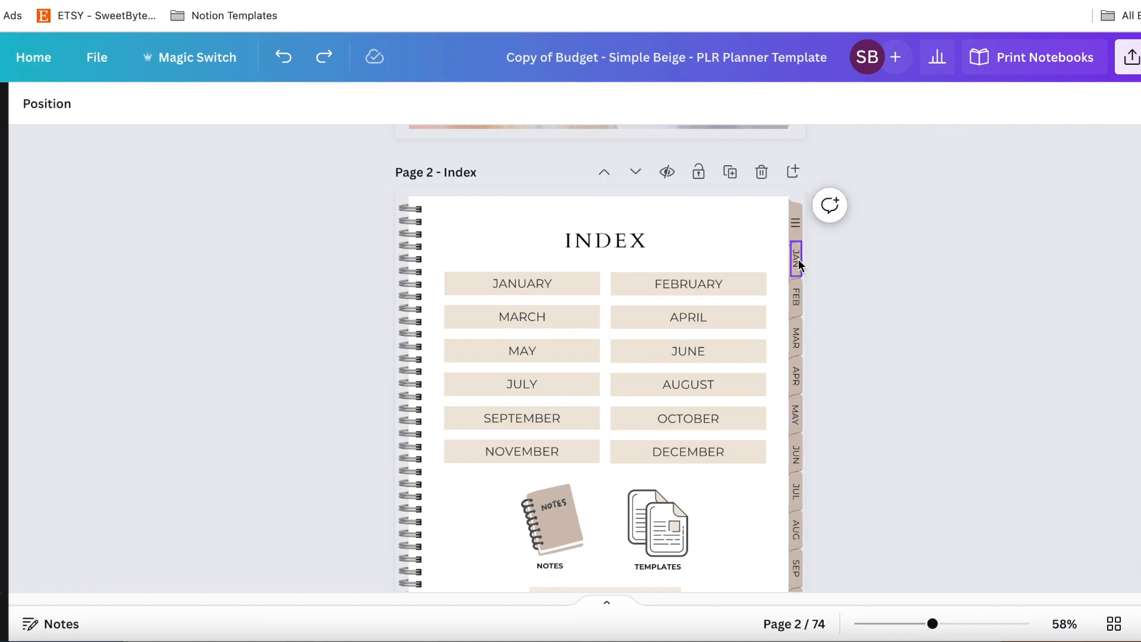
click(795, 243)
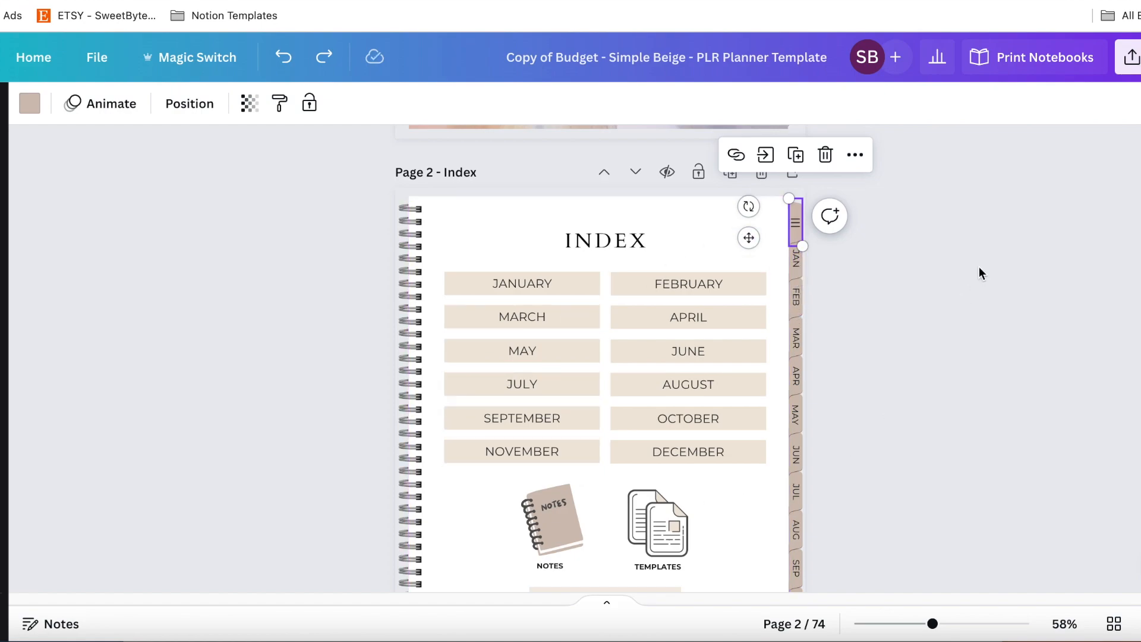
click(908, 301)
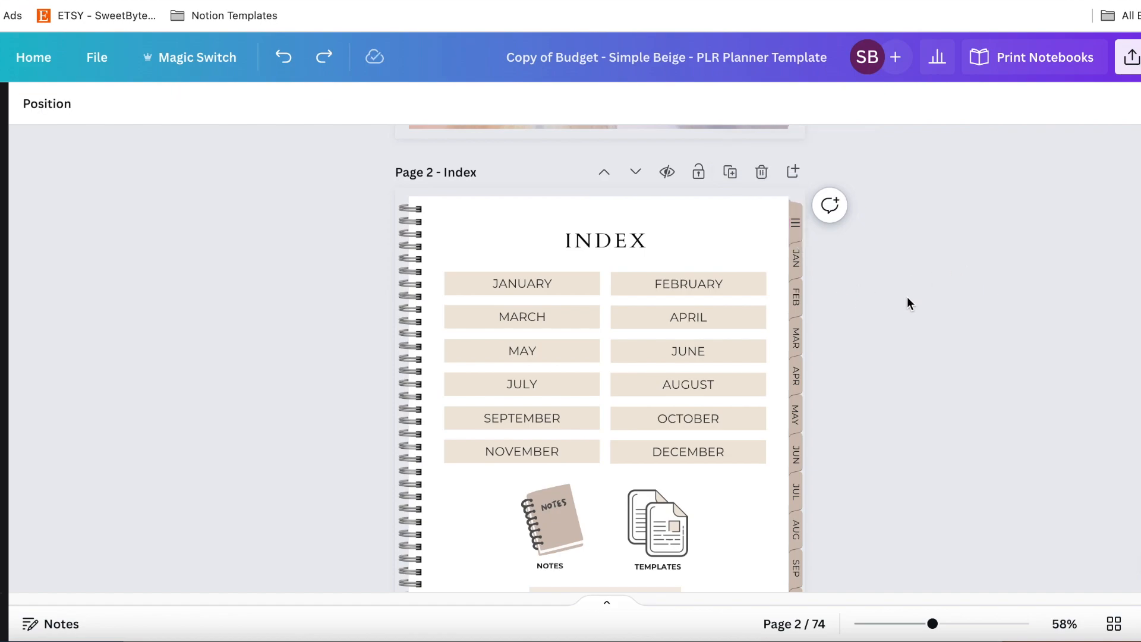
click(793, 238)
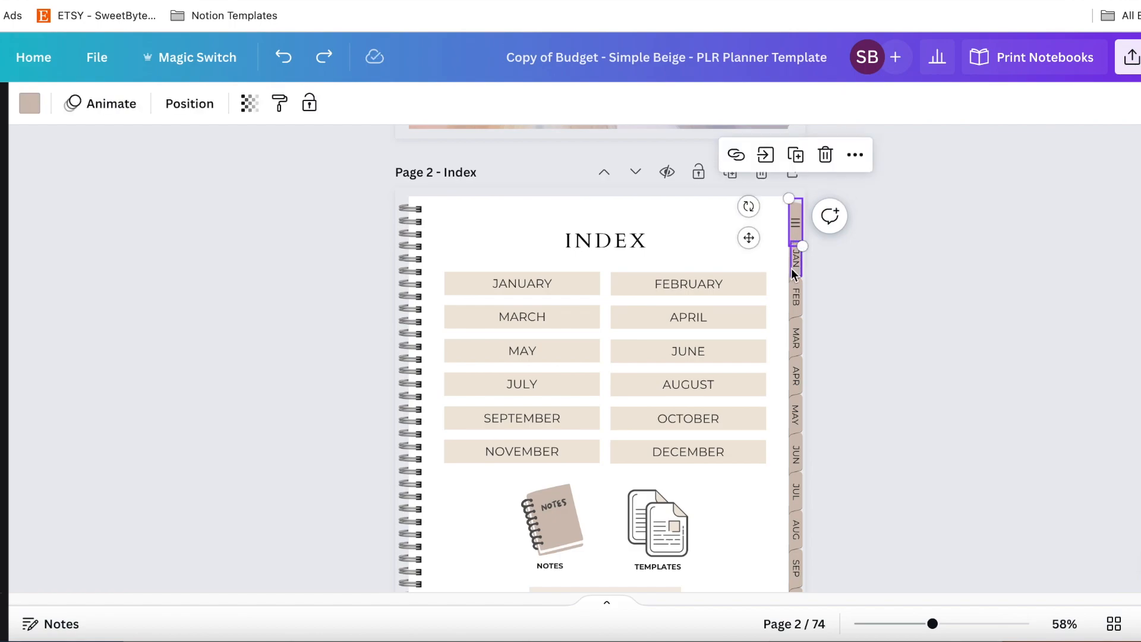
click(837, 294)
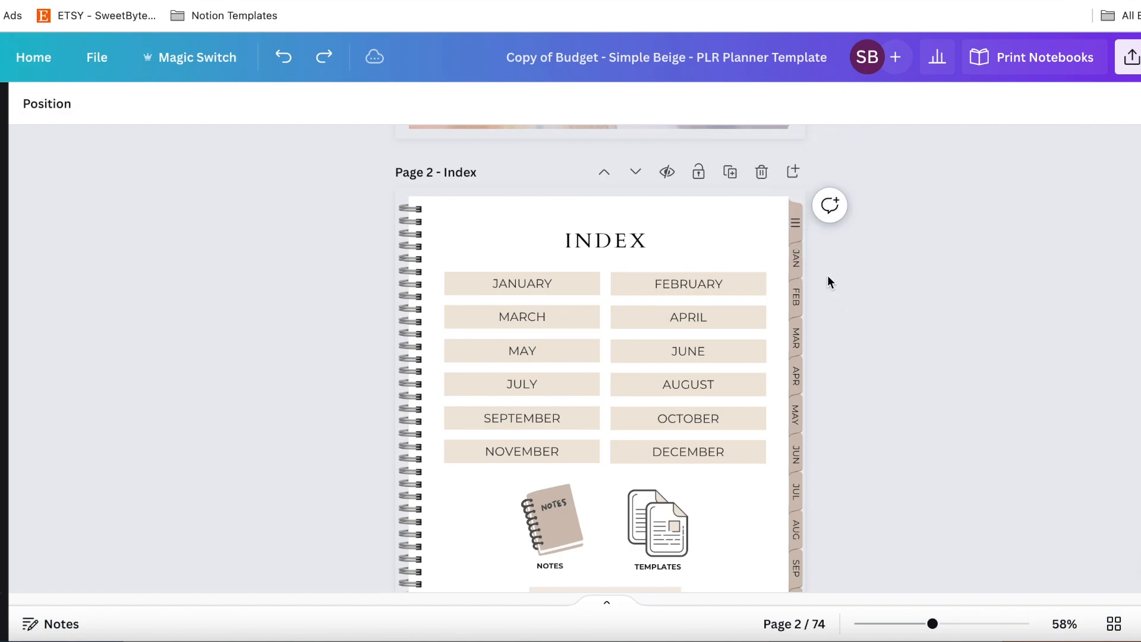
Step: Try the darker brown document color on the Index page's topmost side tab, compare it with the 2023 calendar page, and undo it
click(794, 240)
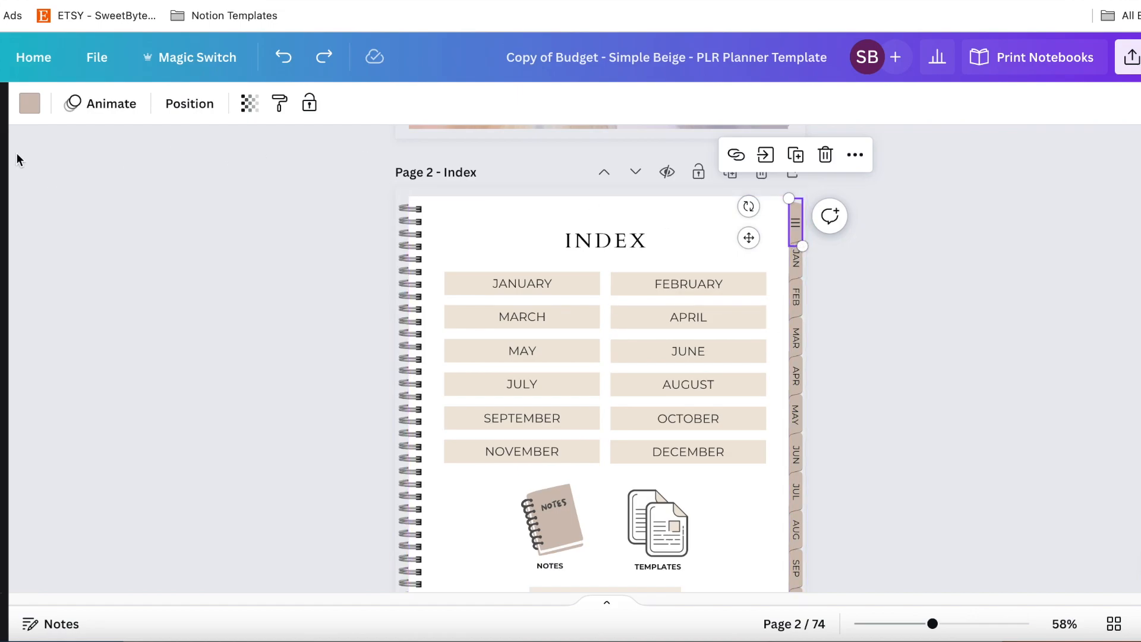
click(30, 103)
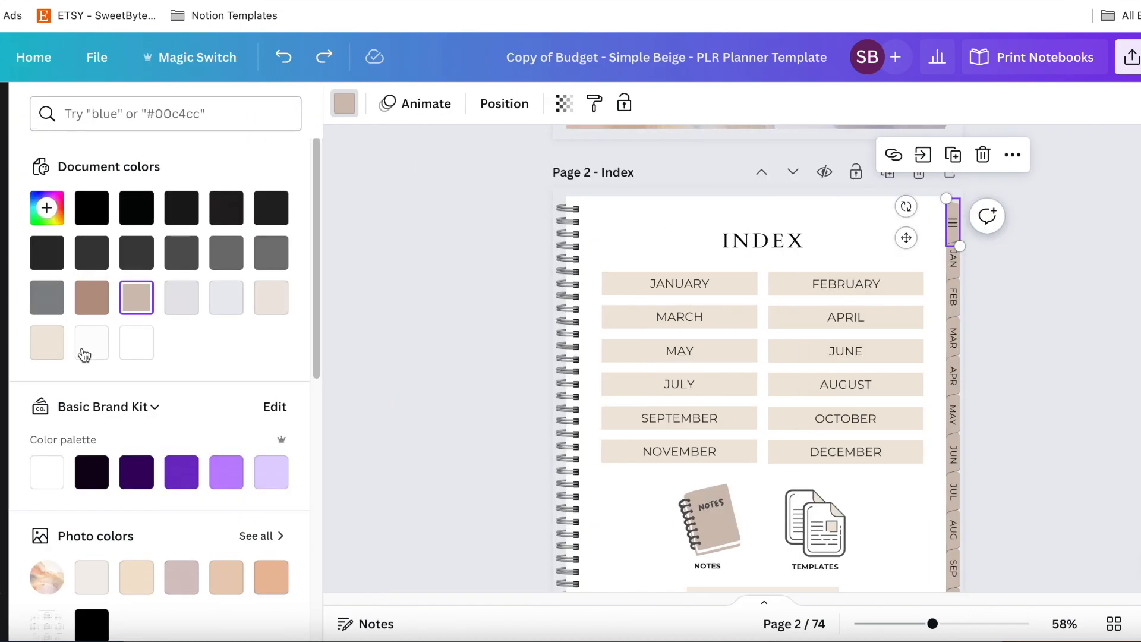
click(91, 295)
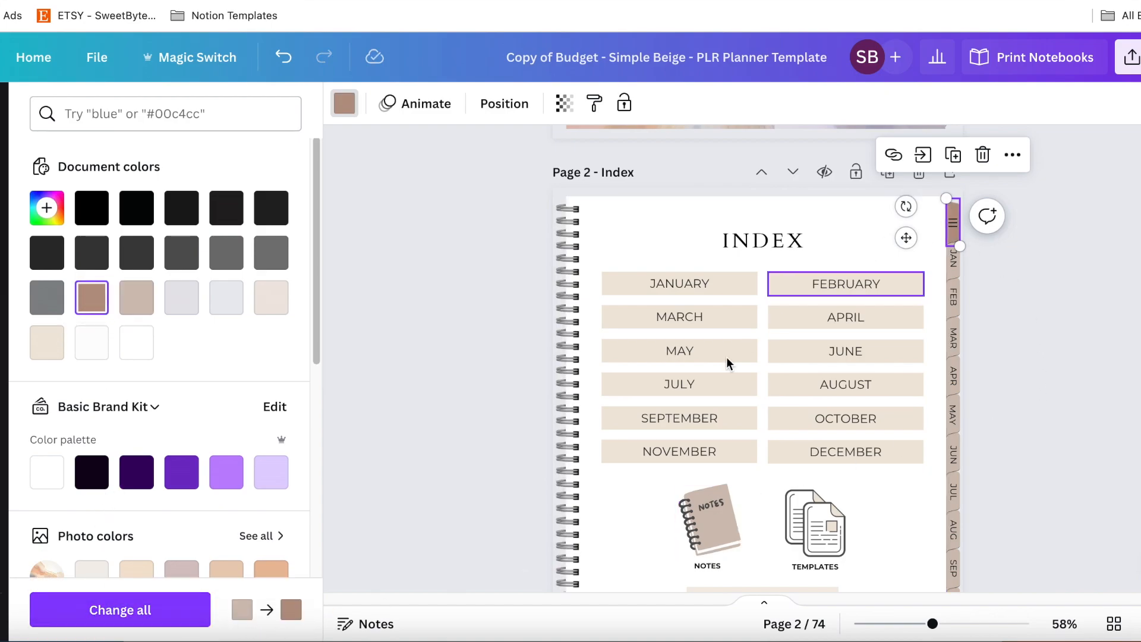
scroll(841, 440, down, 15)
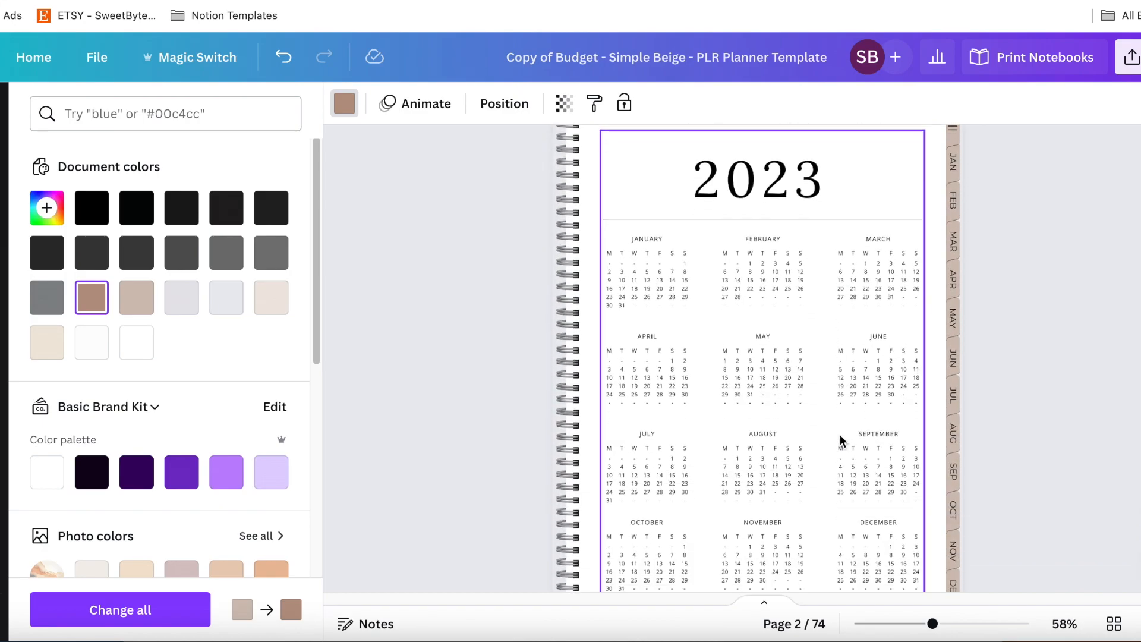
scroll(840, 440, up, 12)
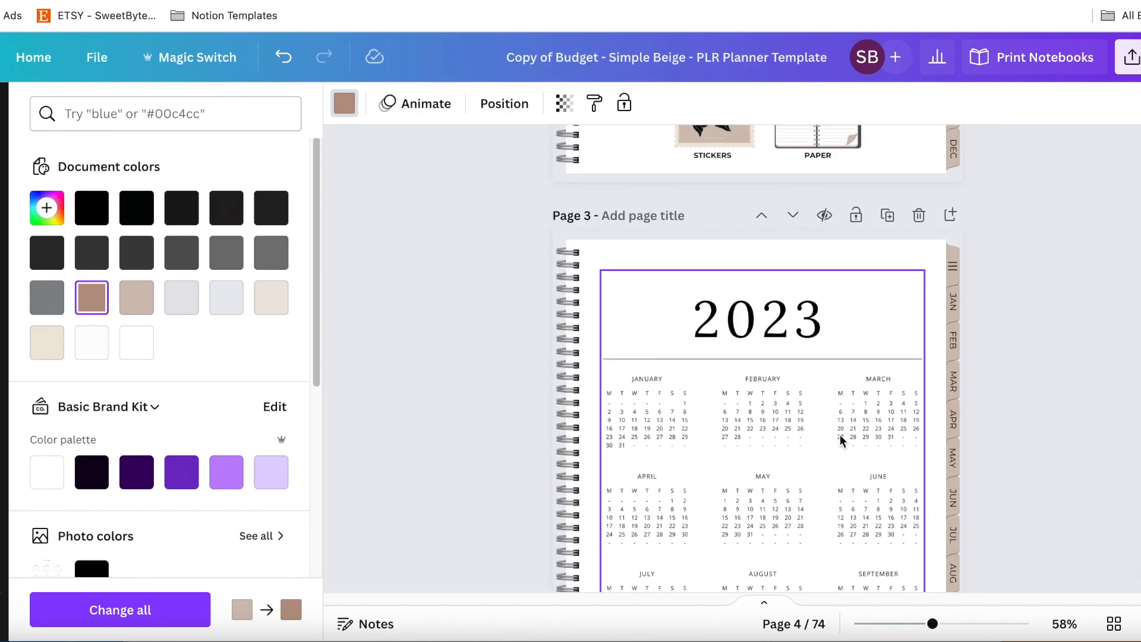
scroll(840, 440, up, 4)
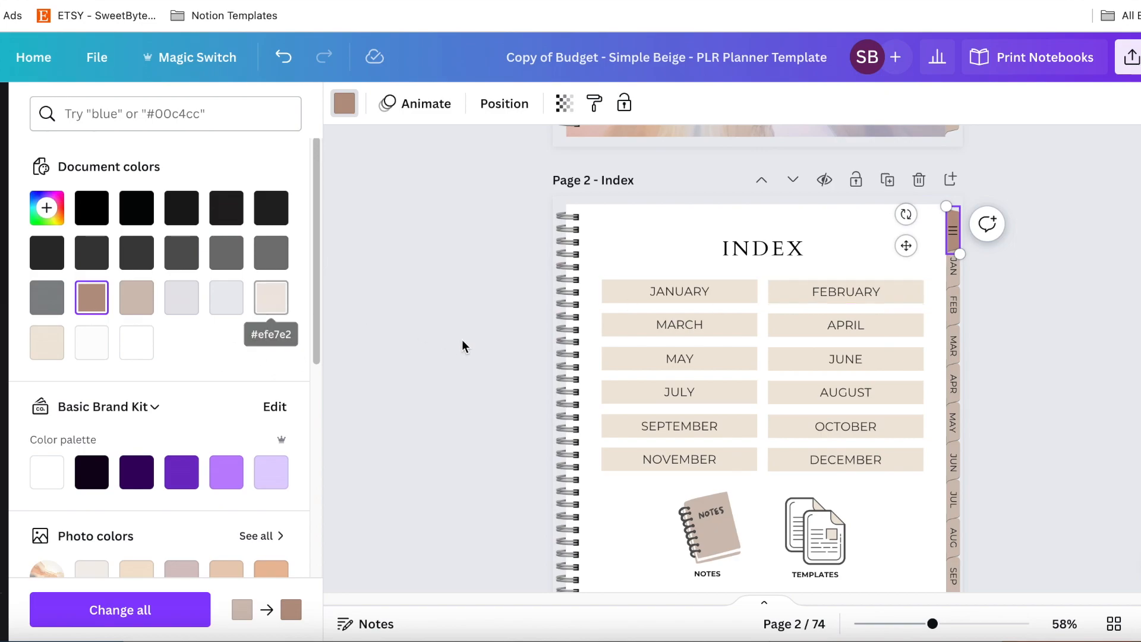
click(433, 257)
click(282, 64)
Step: Try the February button's beige color #f1e7db on the Index page's topmost side tab and apply the change across all pages
click(756, 293)
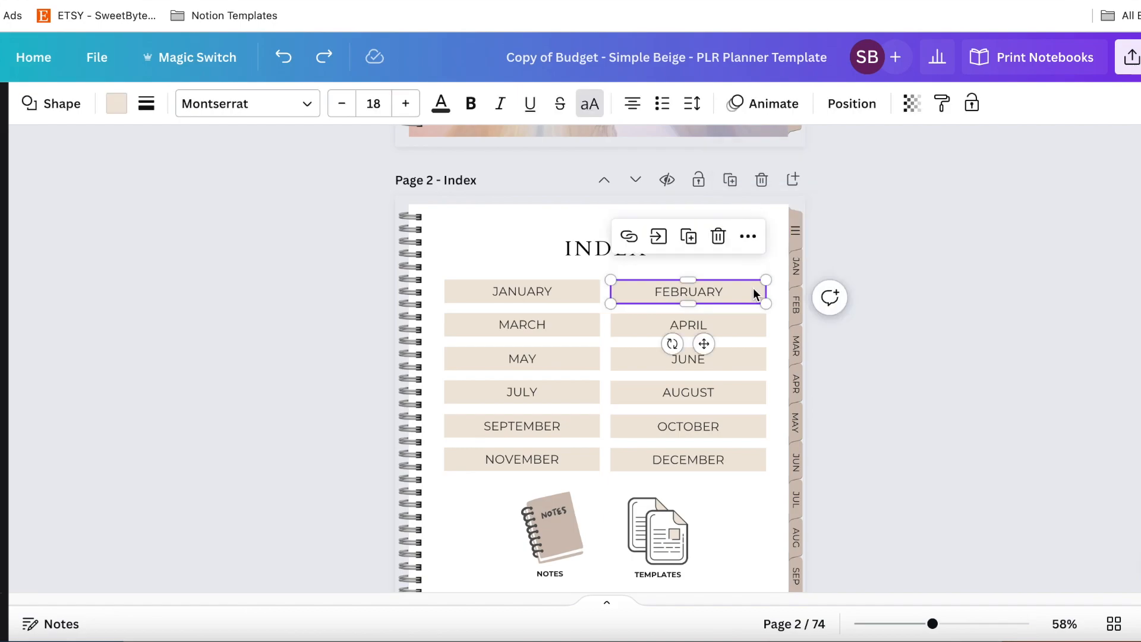
click(116, 104)
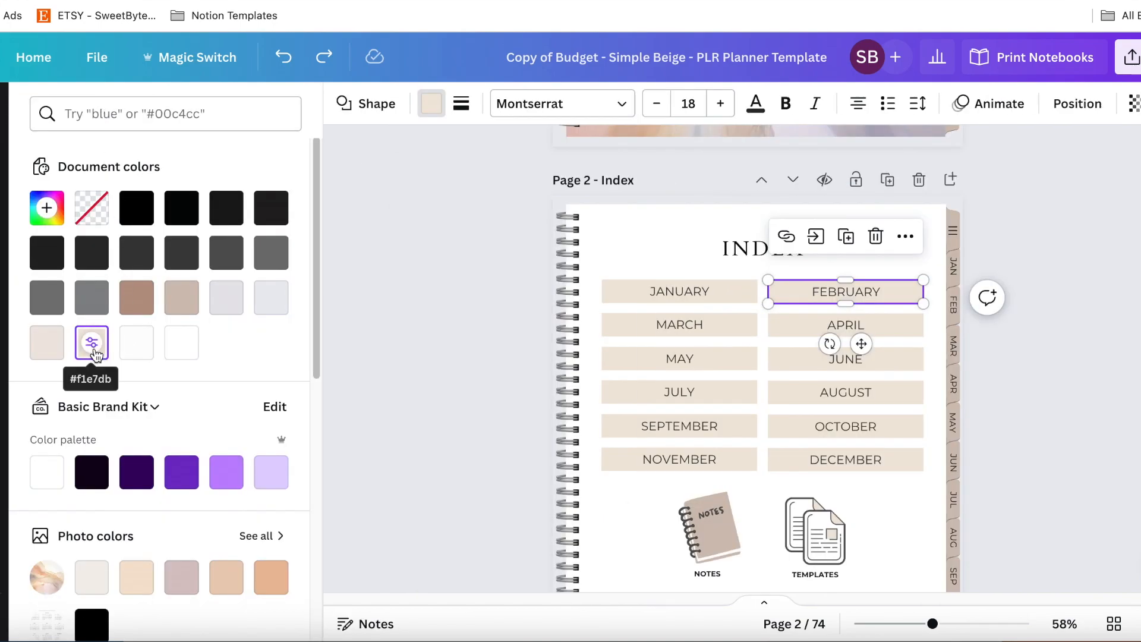
click(953, 253)
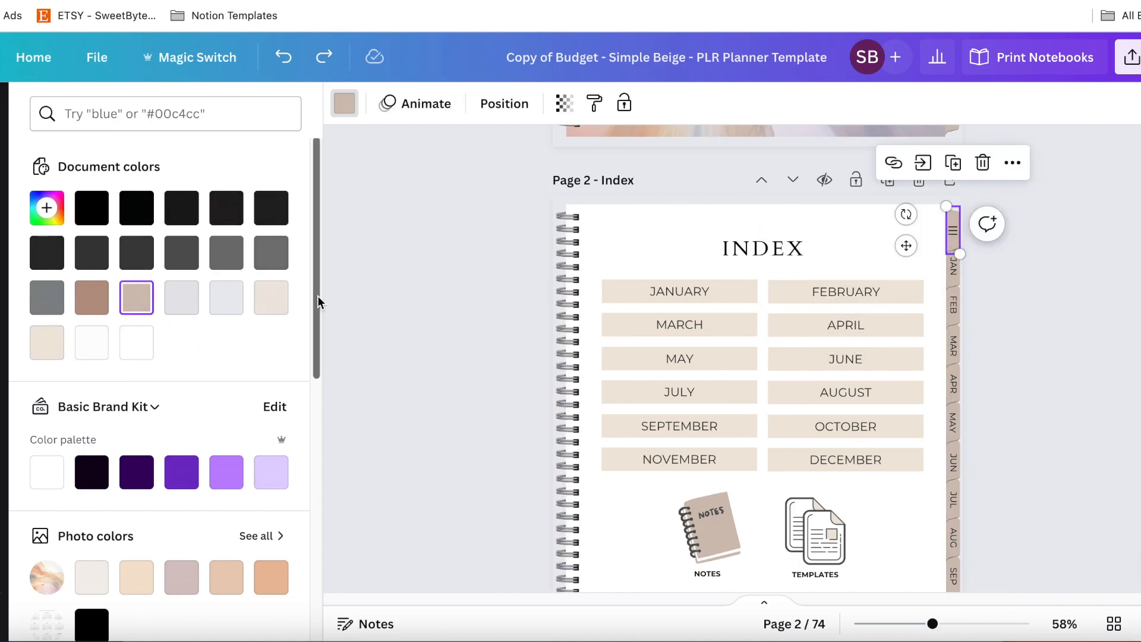
click(47, 348)
click(155, 608)
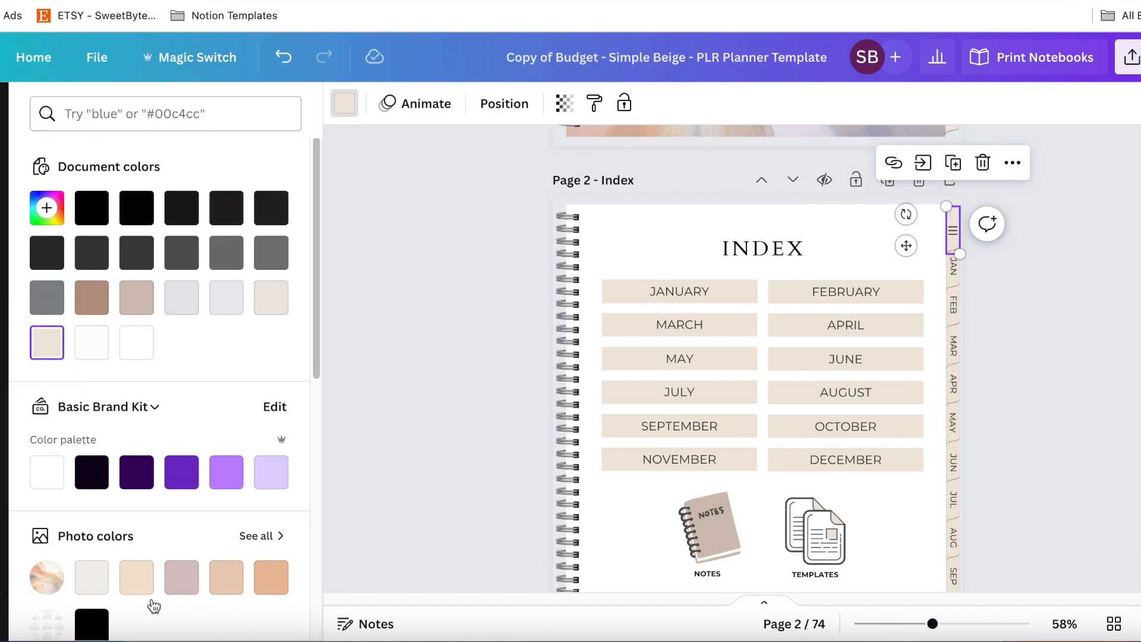
click(476, 357)
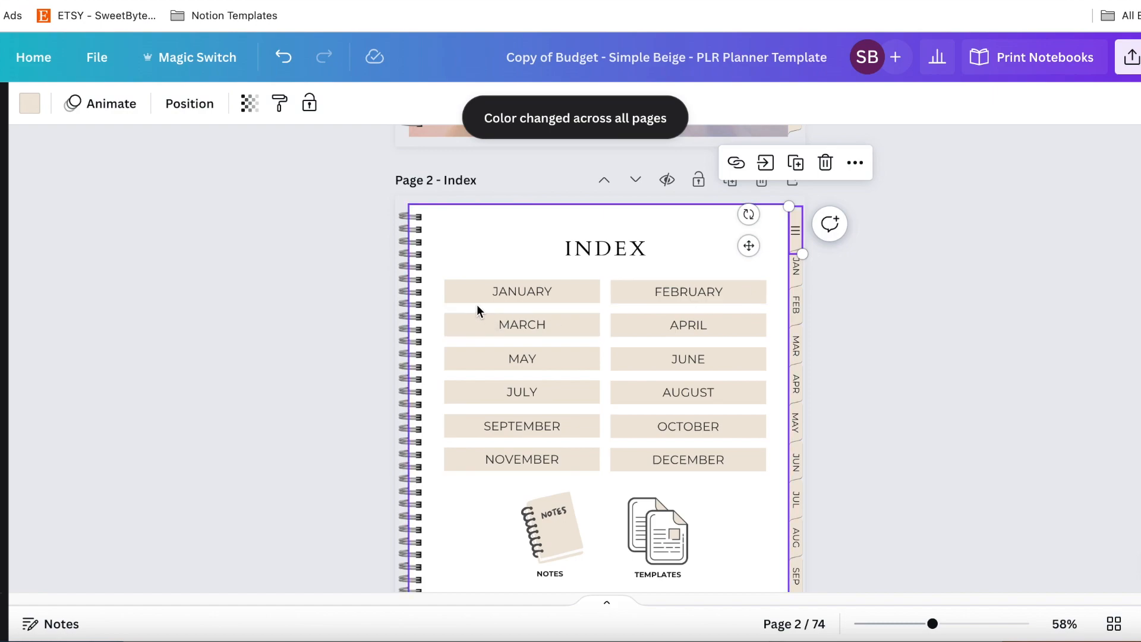
Step: Examine the recolored Index page, comparing the month buttons, side tabs and the Notes and Templates icons
scroll(477, 304, down, 1)
scroll(477, 304, up, 1)
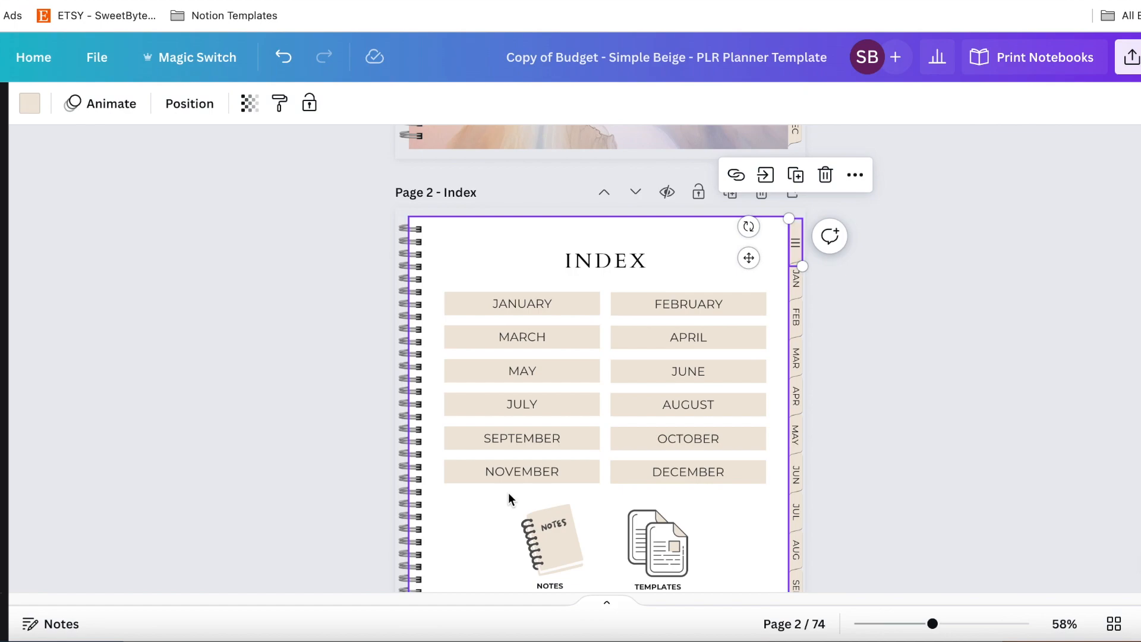
scroll(508, 495, down, 3)
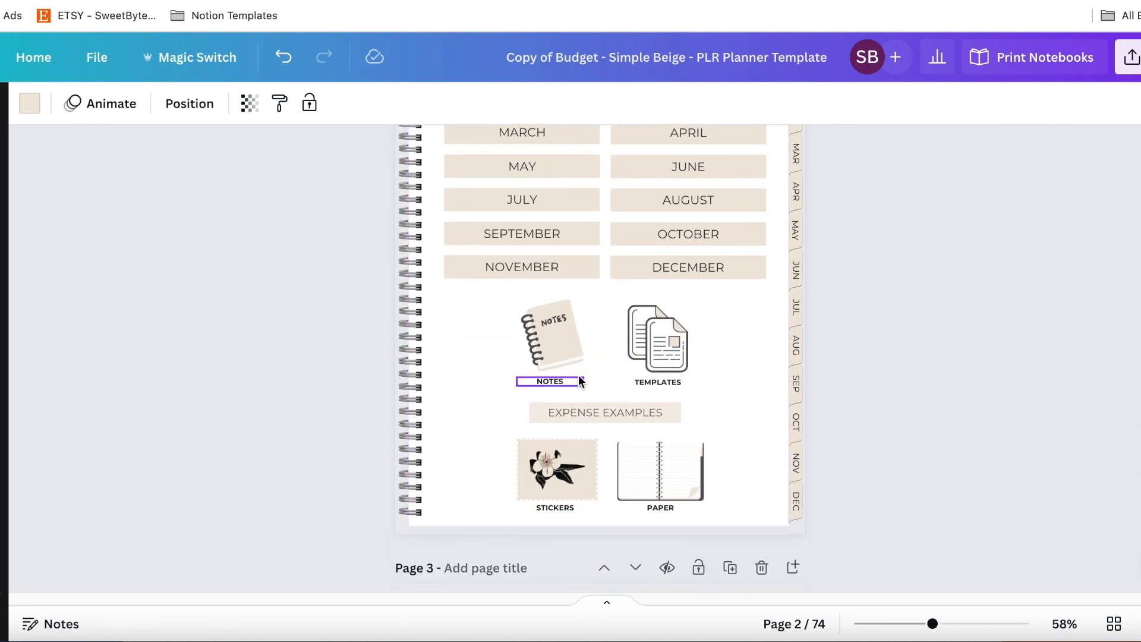
click(556, 323)
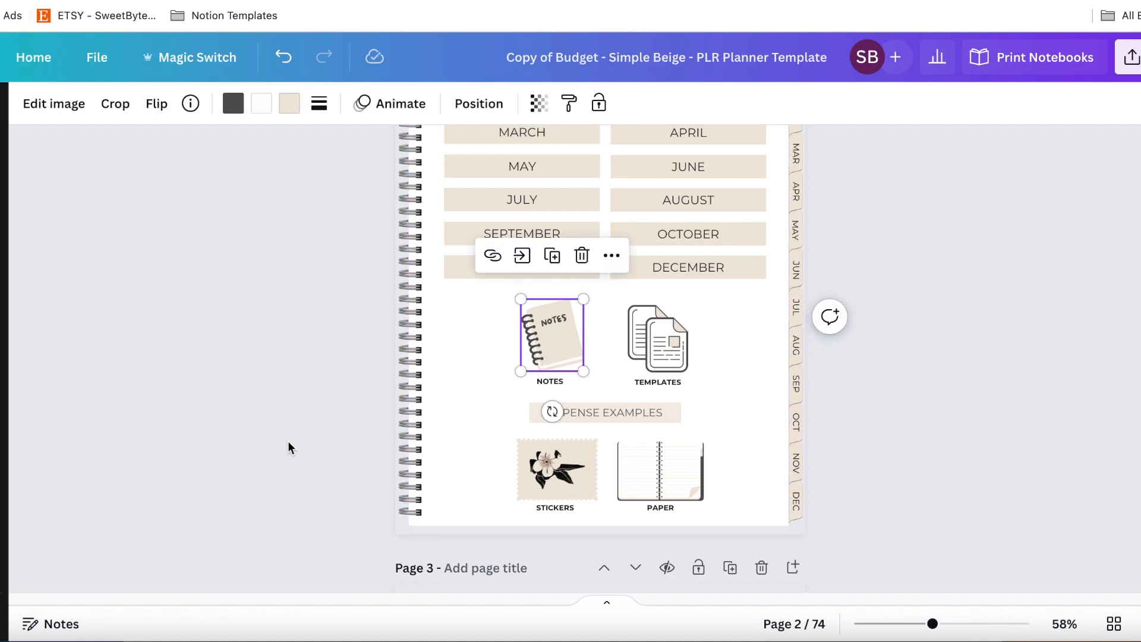
click(324, 376)
scroll(324, 377, up, 4)
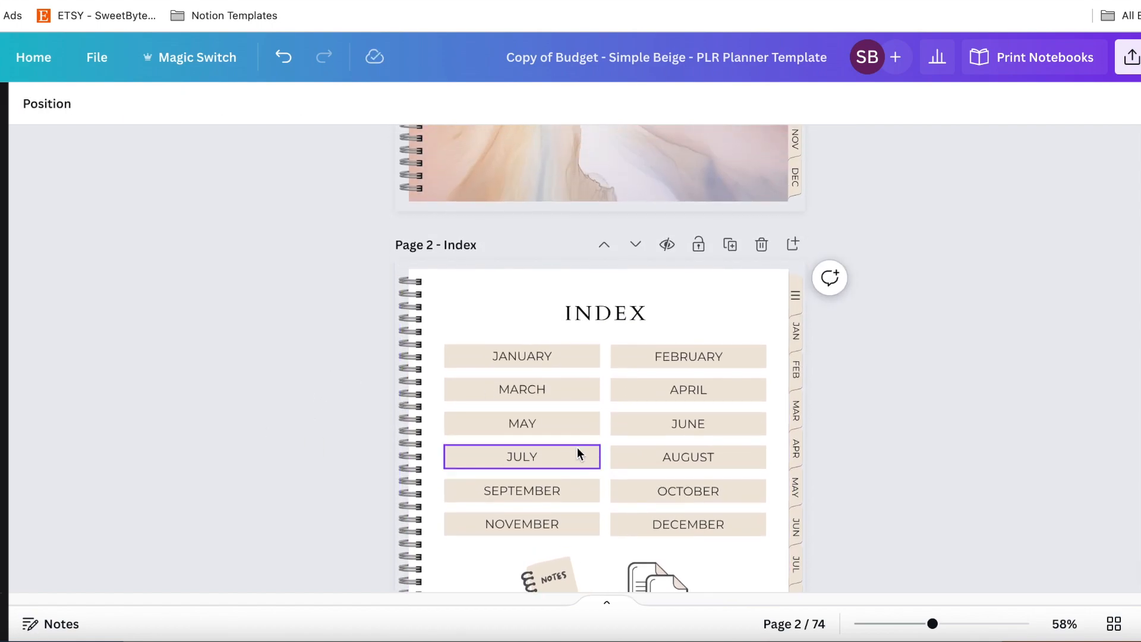
scroll(612, 394, down, 2)
scroll(612, 393, down, 1)
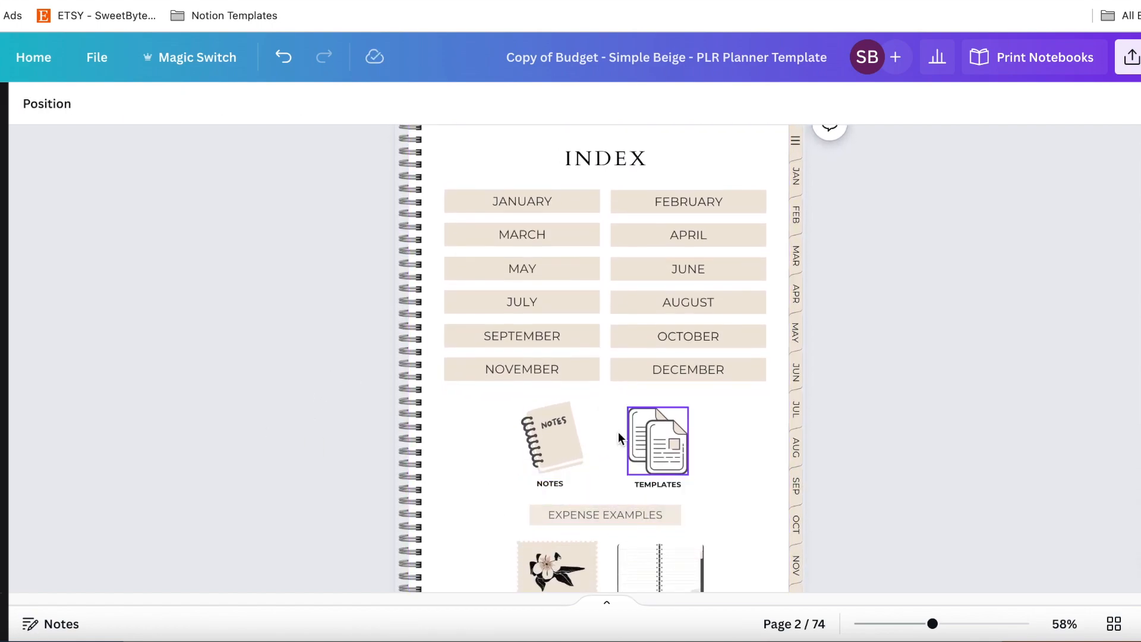
scroll(822, 395, up, 5)
Step: Try the pinkish beige and light gray document colors on the Index page's February button, applying the gray across all pages
click(751, 391)
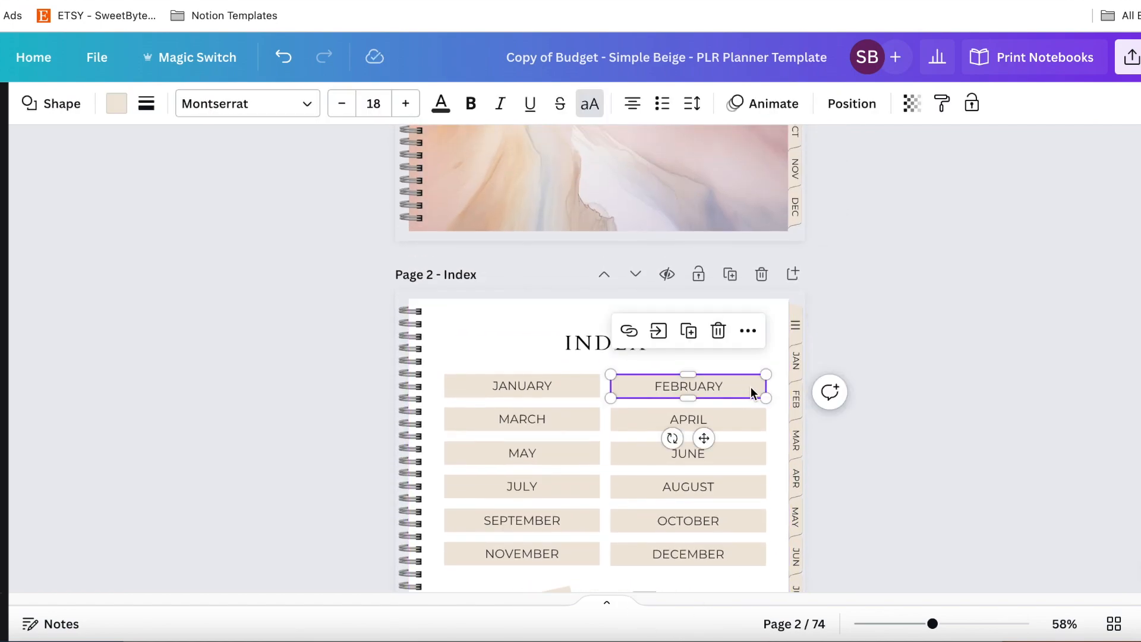
click(119, 104)
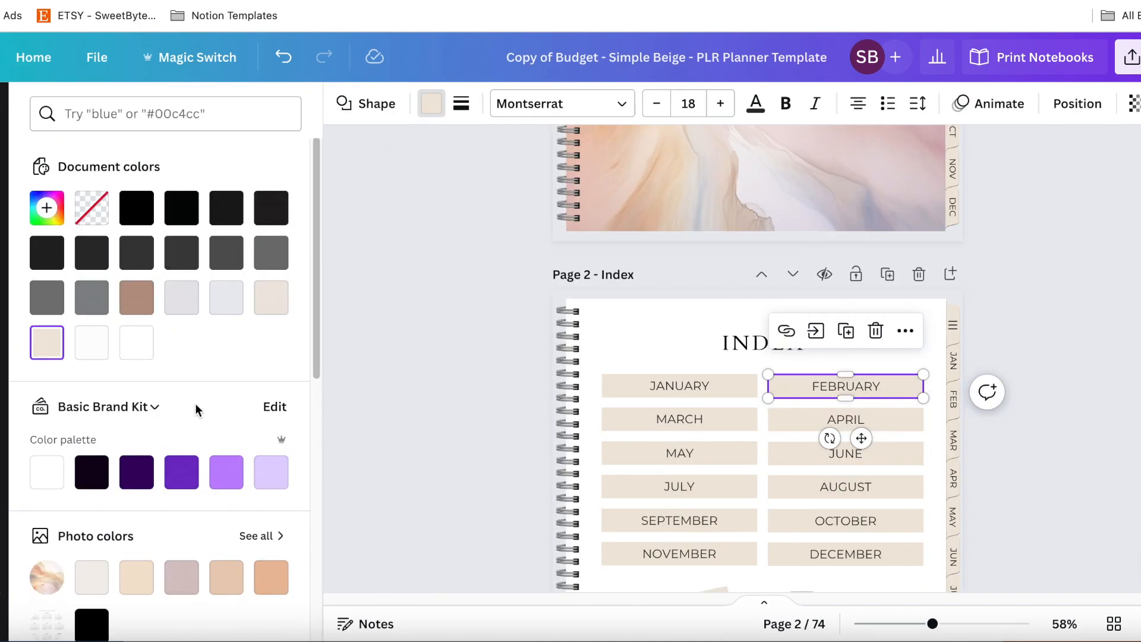
click(273, 305)
click(180, 298)
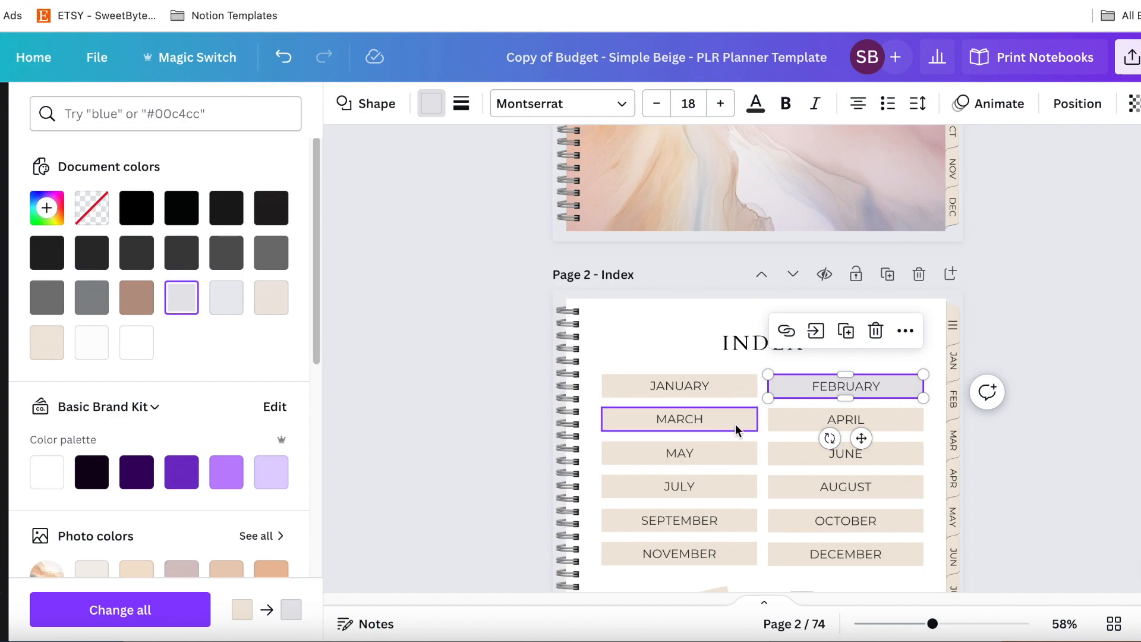
click(142, 611)
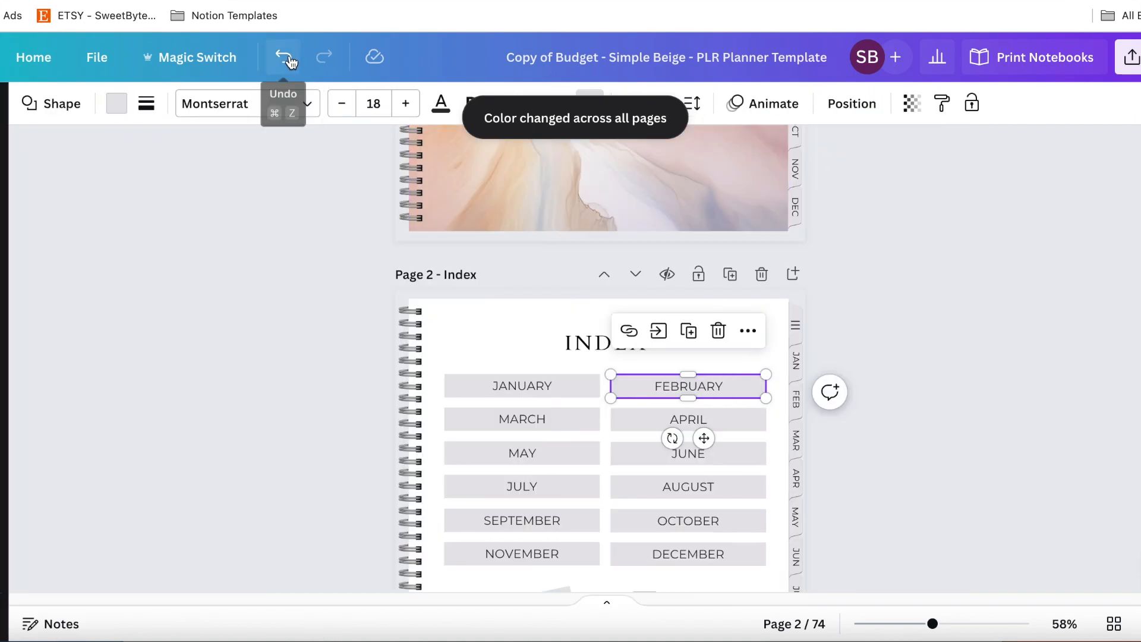
Step: Undo the light gray recolor of the month buttons and the beige recolor of the side tabs
click(285, 57)
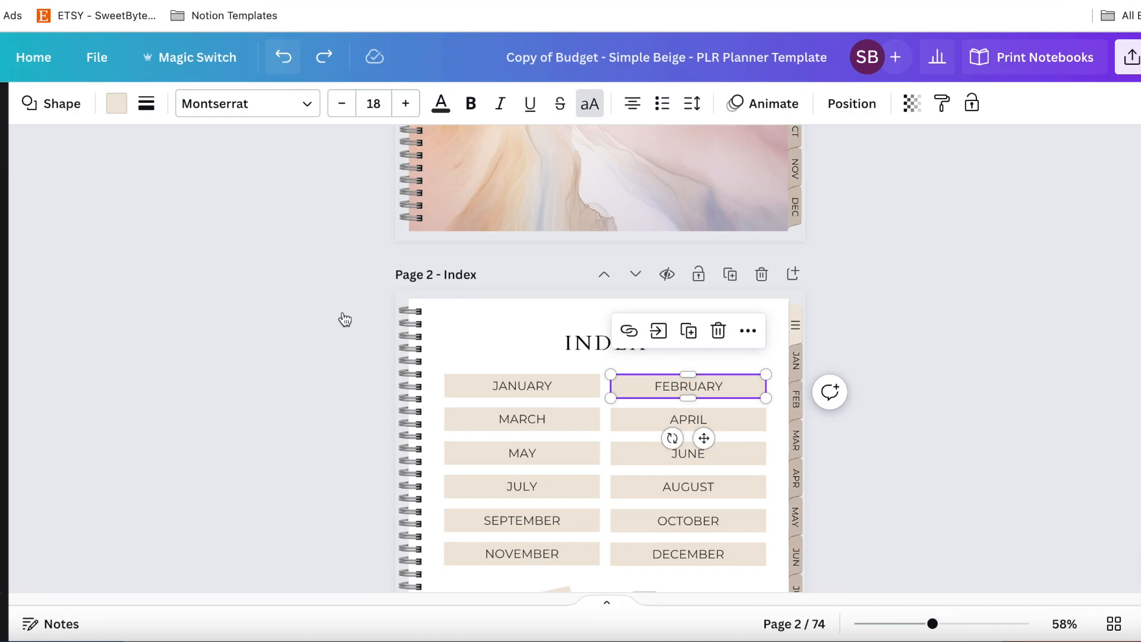
scroll(342, 311, up, 5)
click(288, 59)
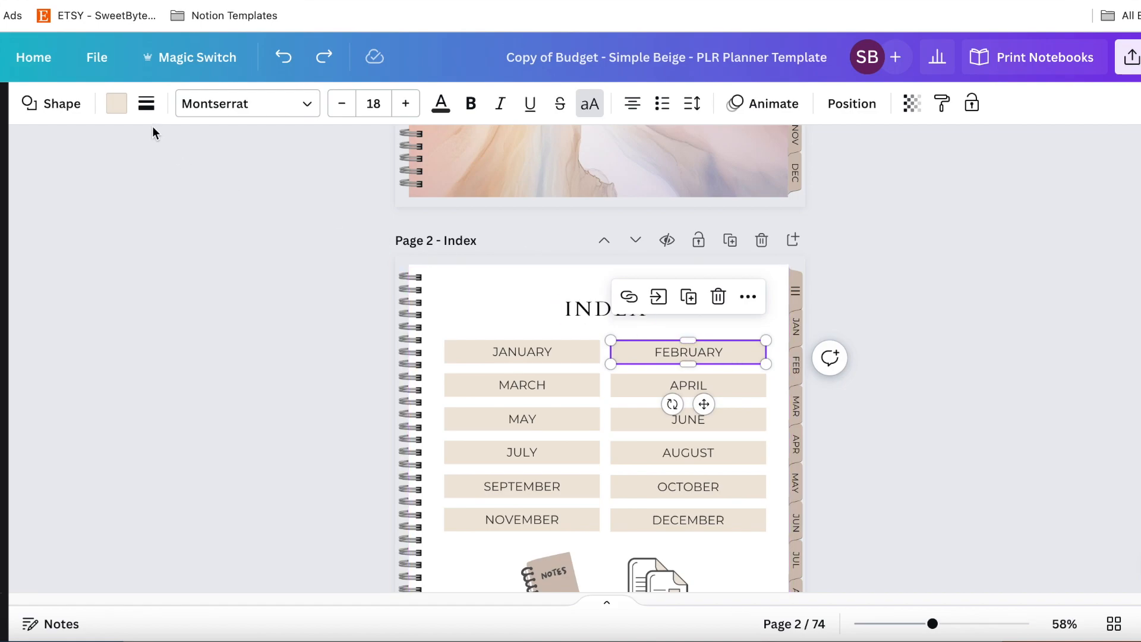
Step: Recolor the topmost side tab to the custom cream color #F6EBDD, starting from the February button's beige, and apply it across all pages
click(117, 104)
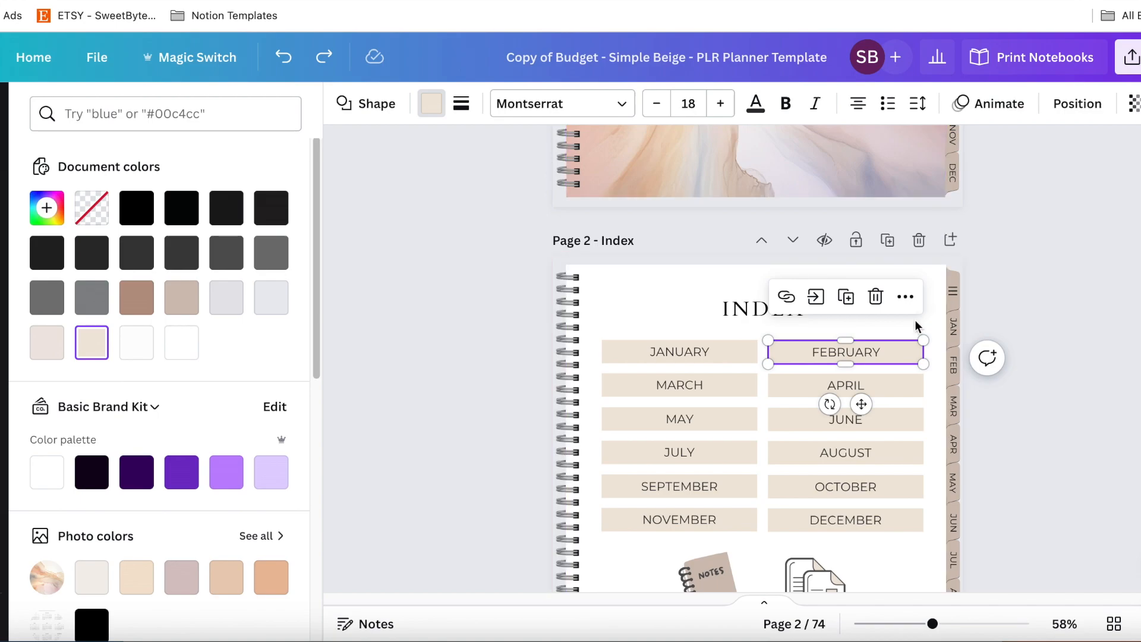
click(1004, 320)
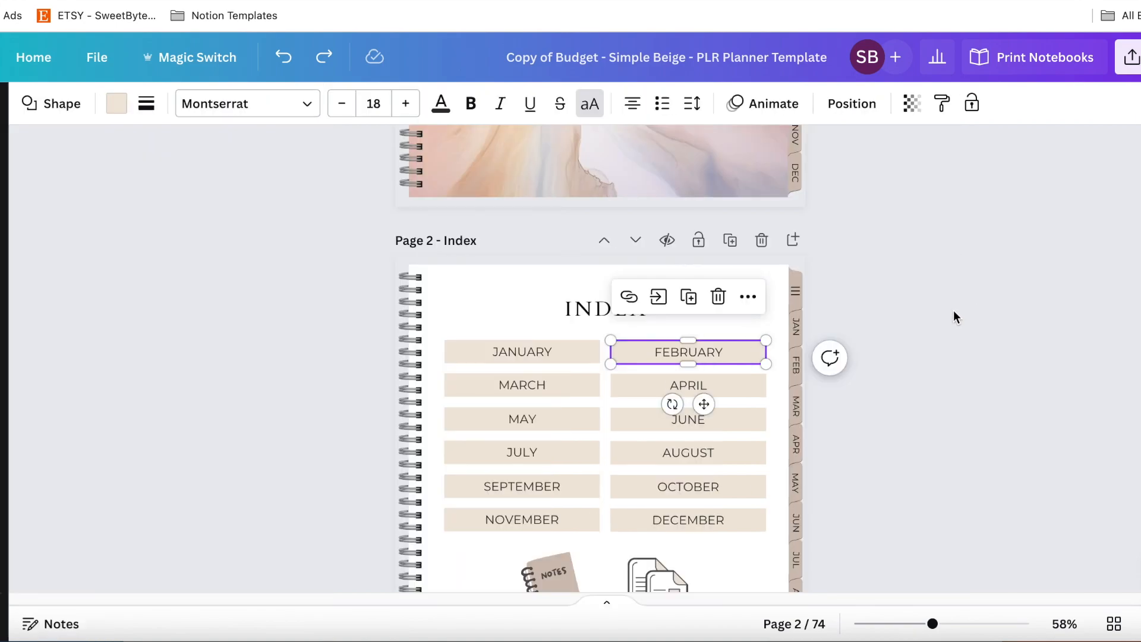
click(798, 305)
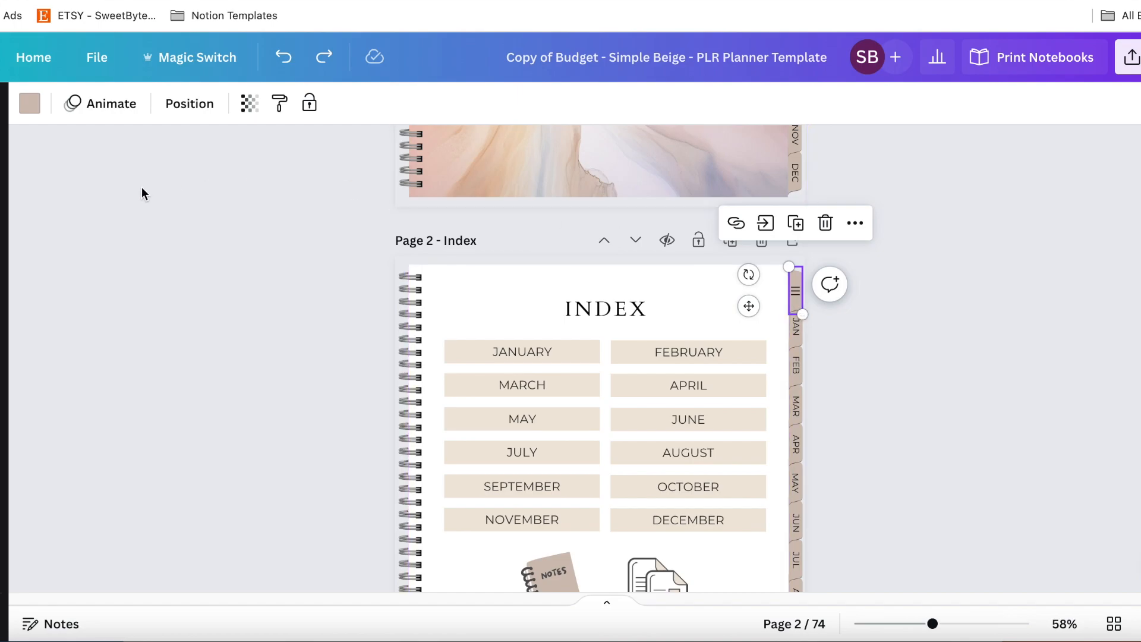
click(30, 104)
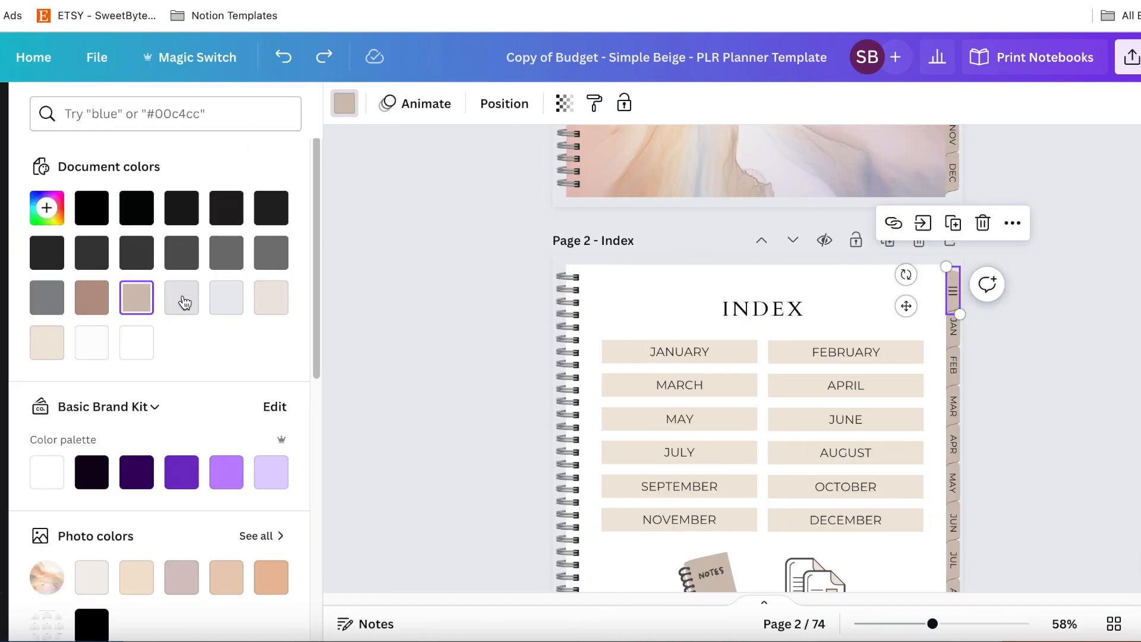
click(47, 343)
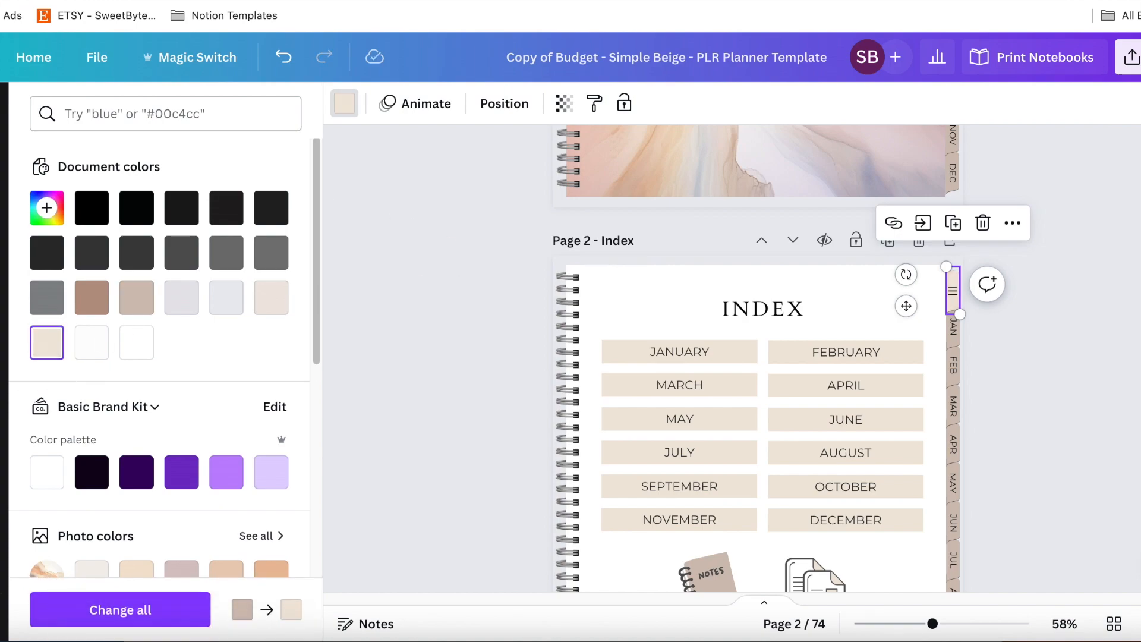
click(44, 209)
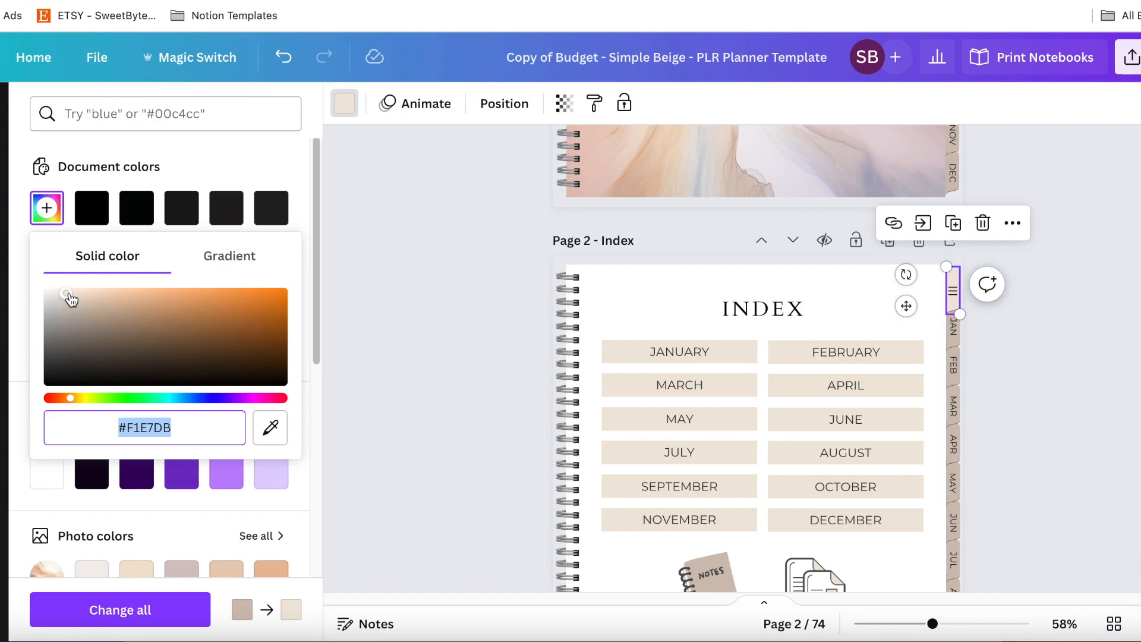
click(68, 293)
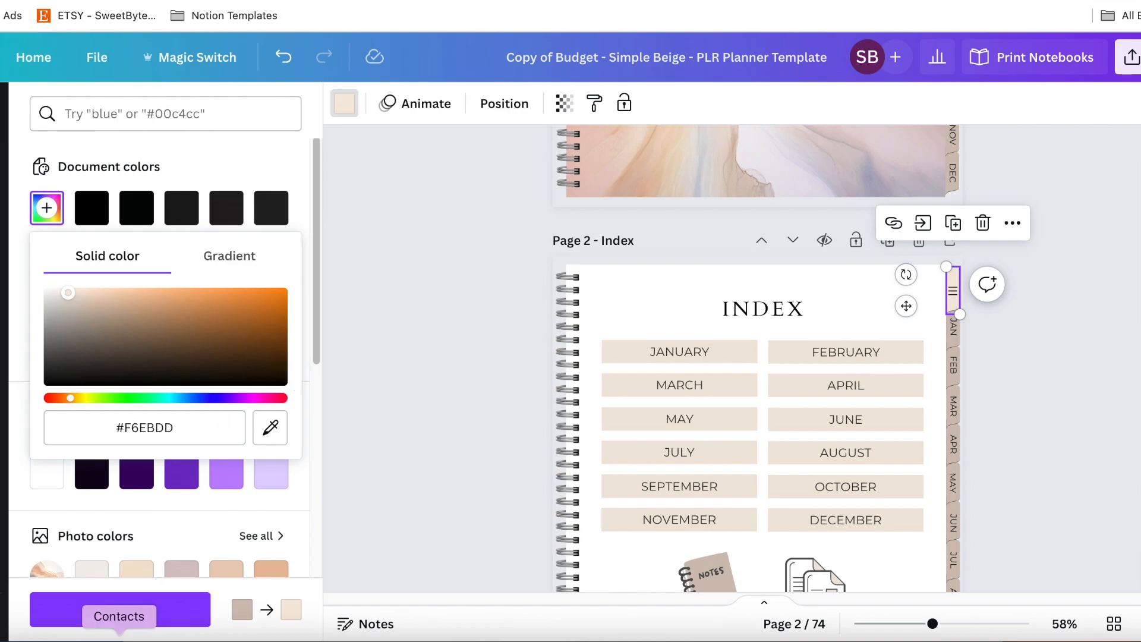
click(132, 618)
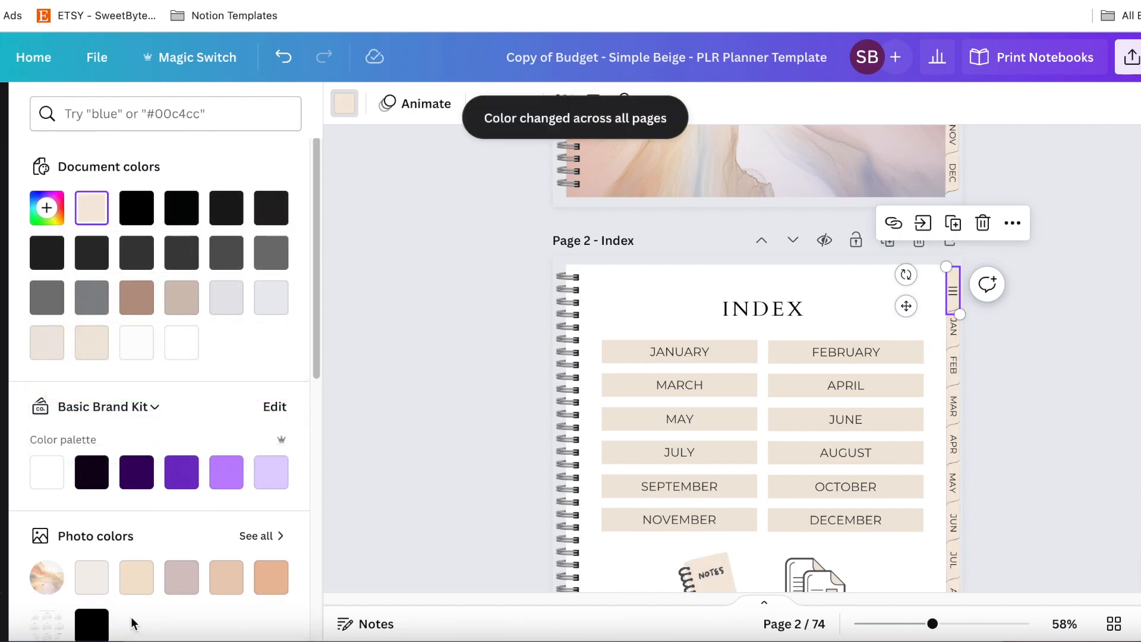
click(1043, 359)
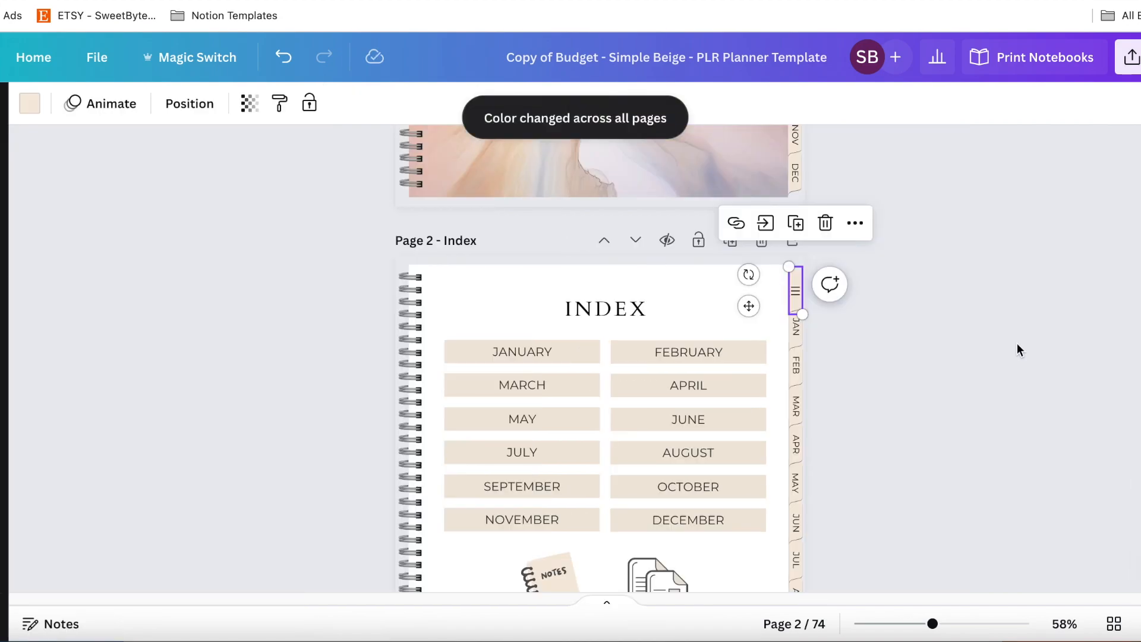
Step: Inspect the cream side tabs up close, try brown #b89686 on them across all pages, and undo it
scroll(882, 318, up, 5)
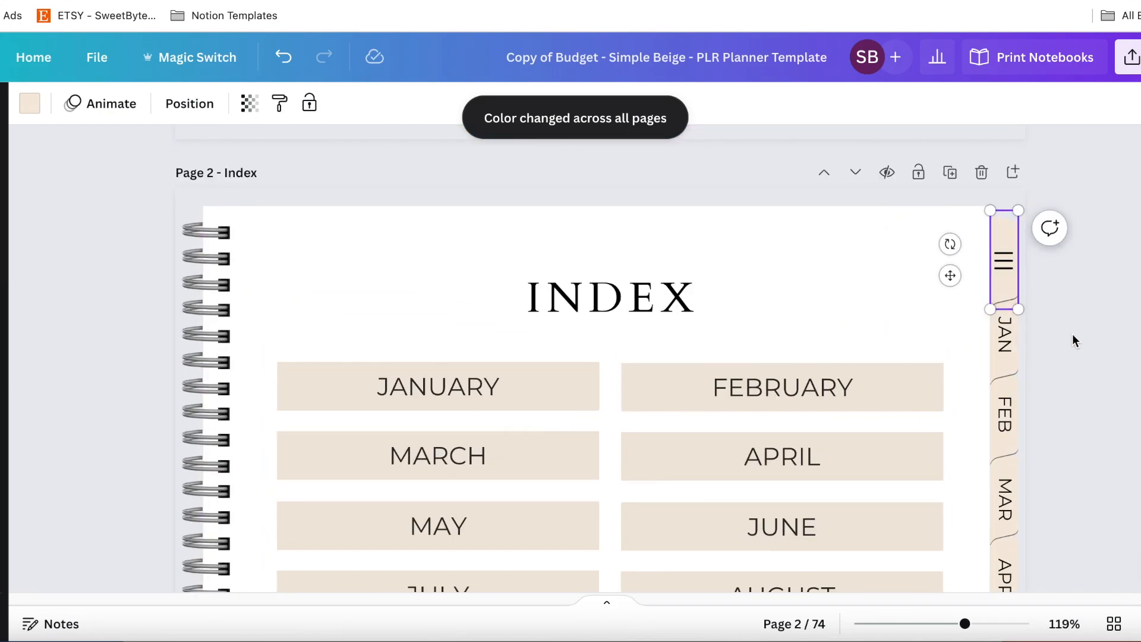
click(1082, 271)
scroll(1082, 266, down, 5)
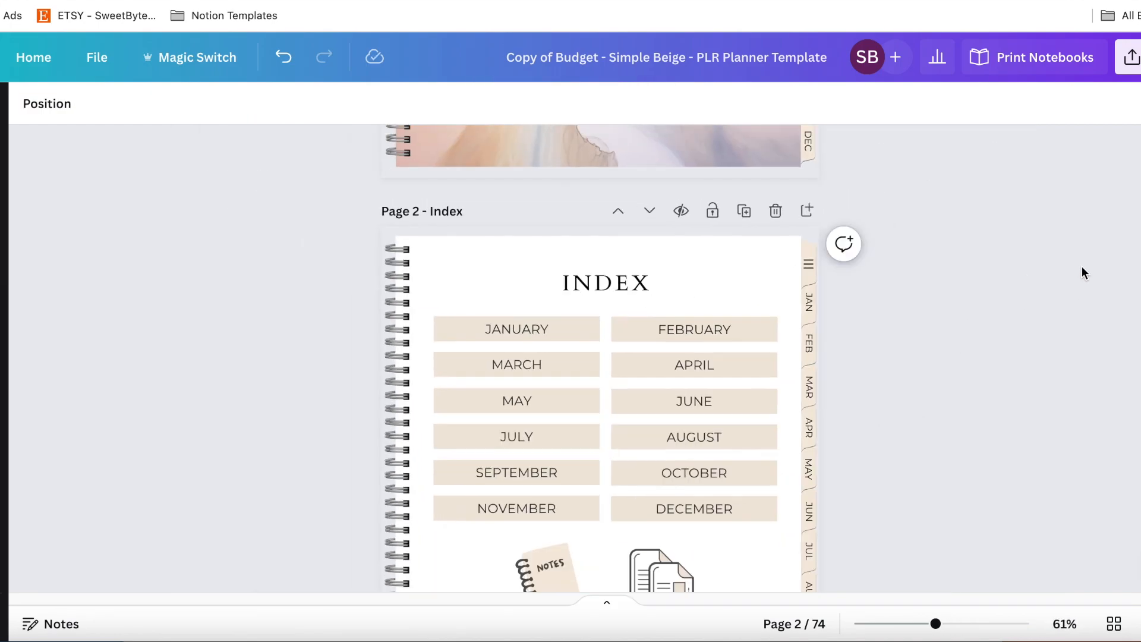
scroll(871, 307, down, 1)
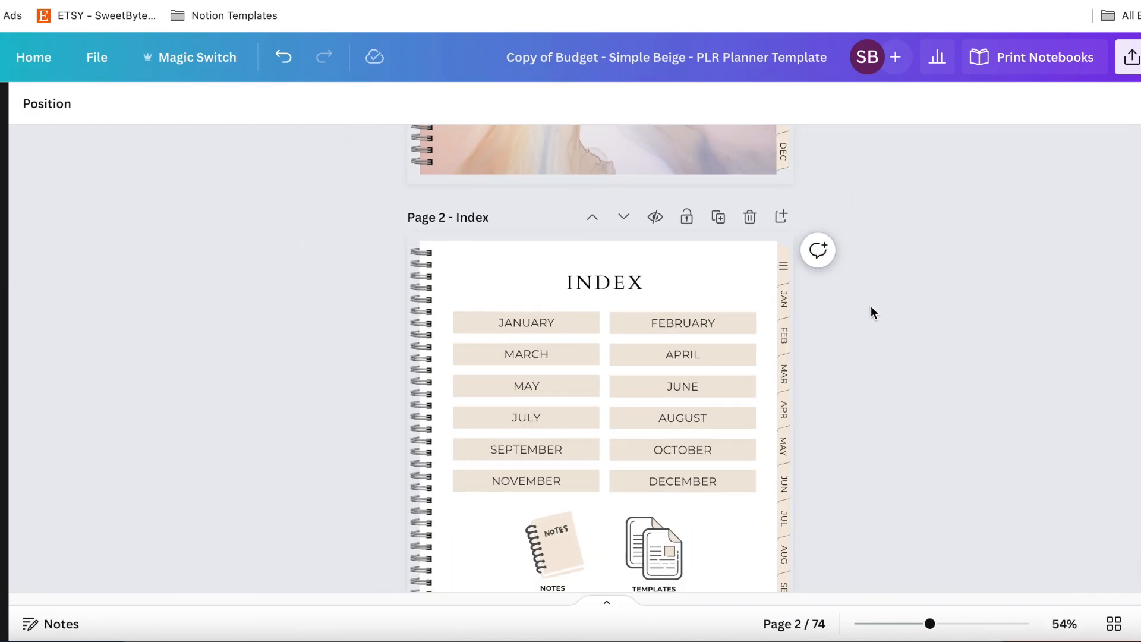
click(784, 284)
click(31, 101)
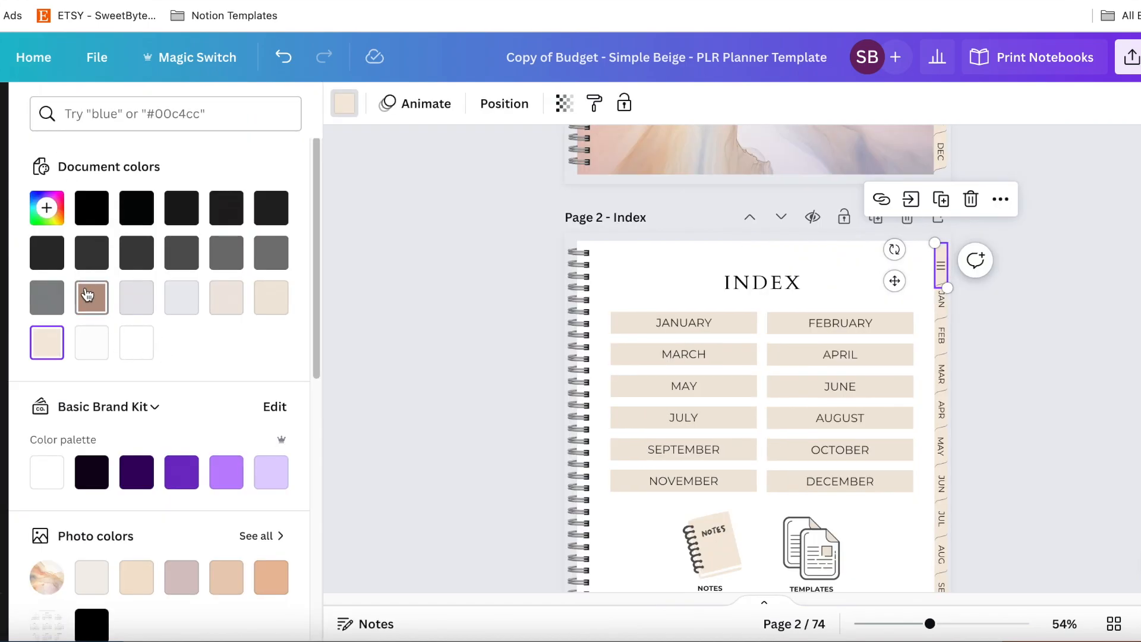
click(90, 296)
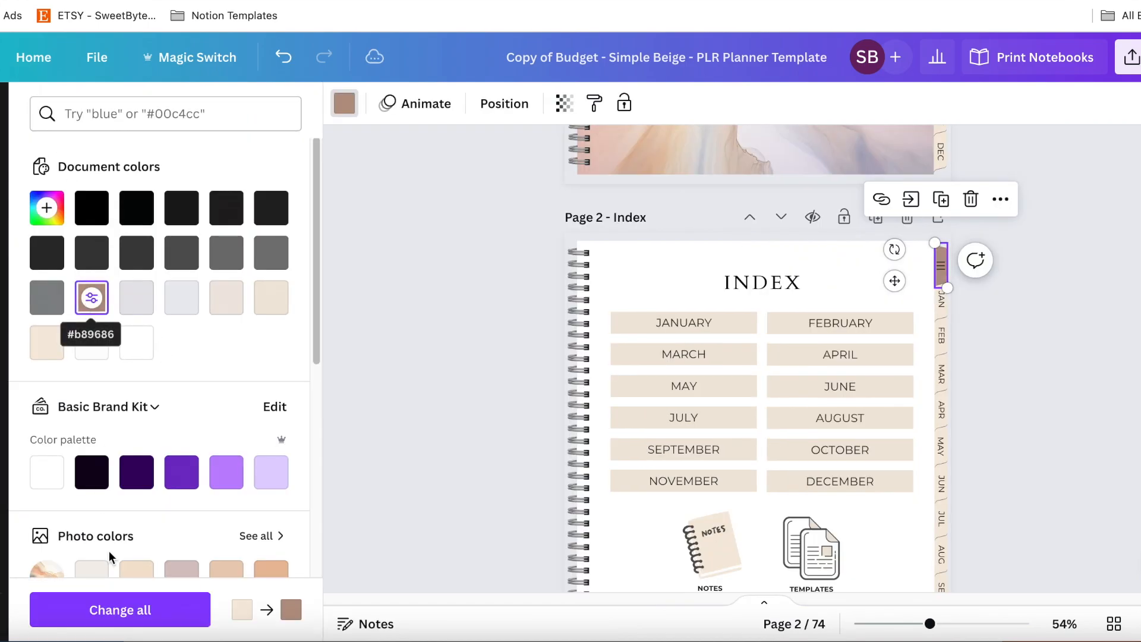
click(117, 599)
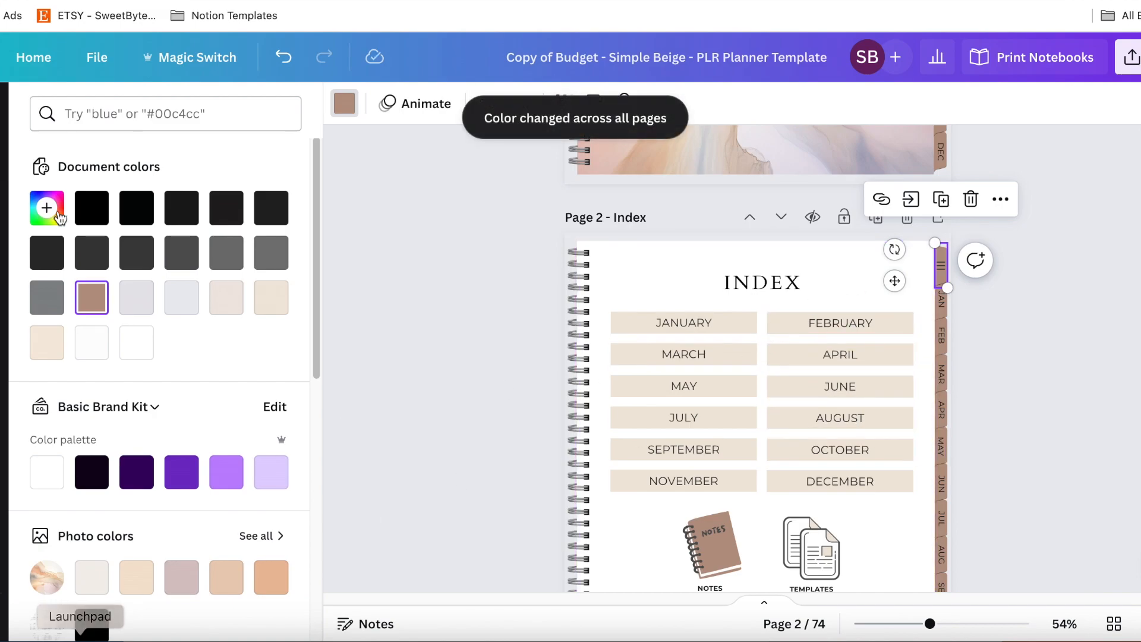
click(927, 374)
Step: Try brown #b89686 on the Index page's January button and apply it across all pages
scroll(927, 373, down, 3)
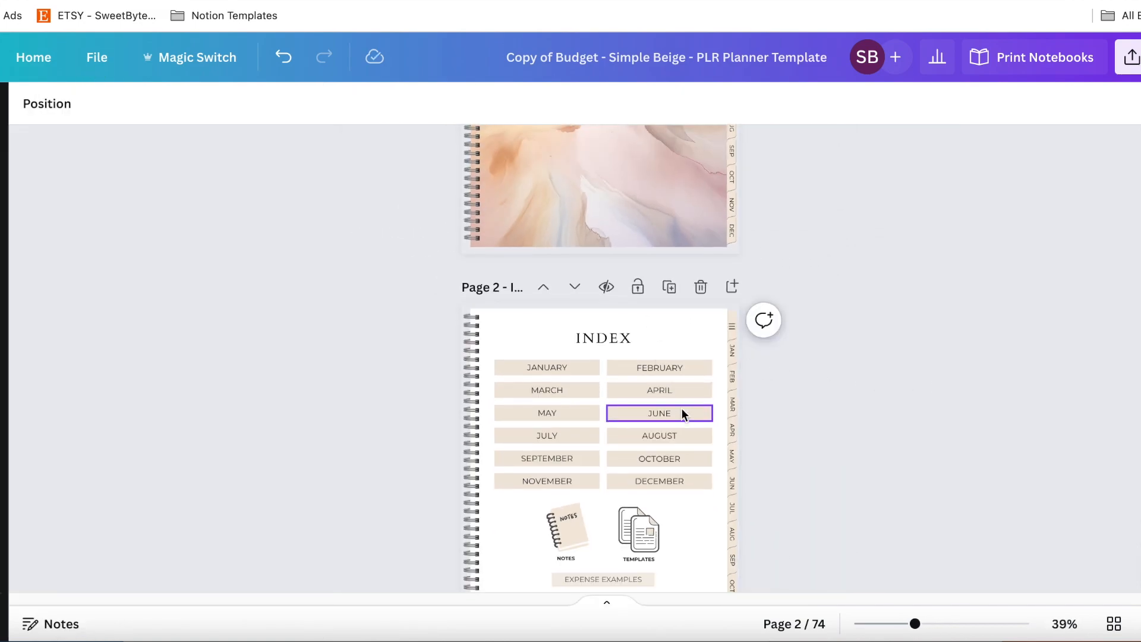
scroll(681, 408, down, 2)
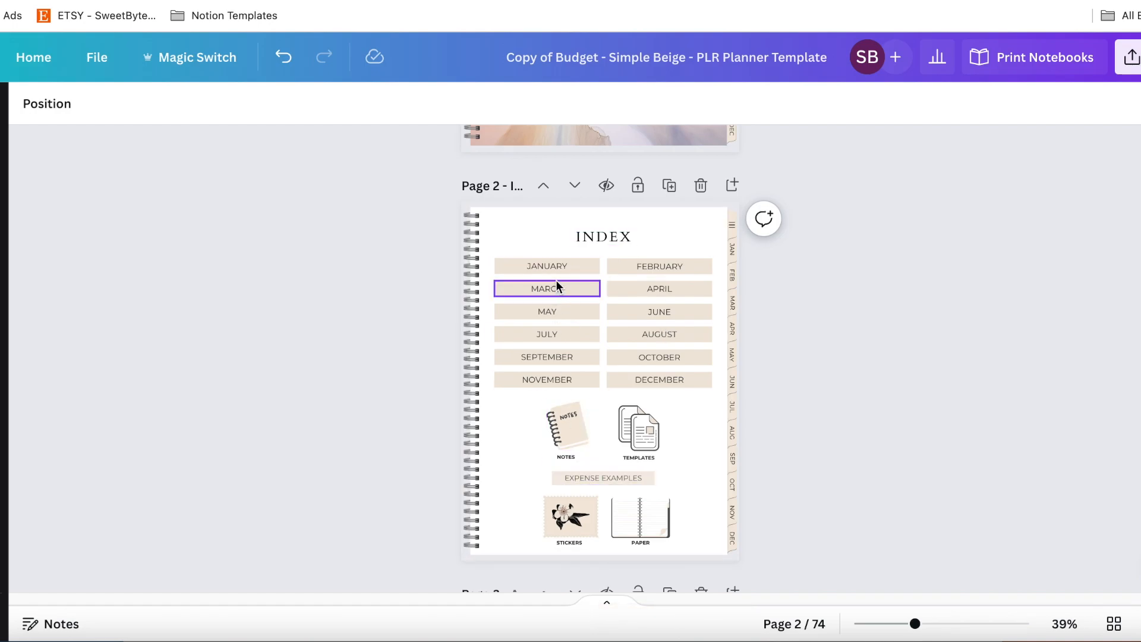
click(590, 265)
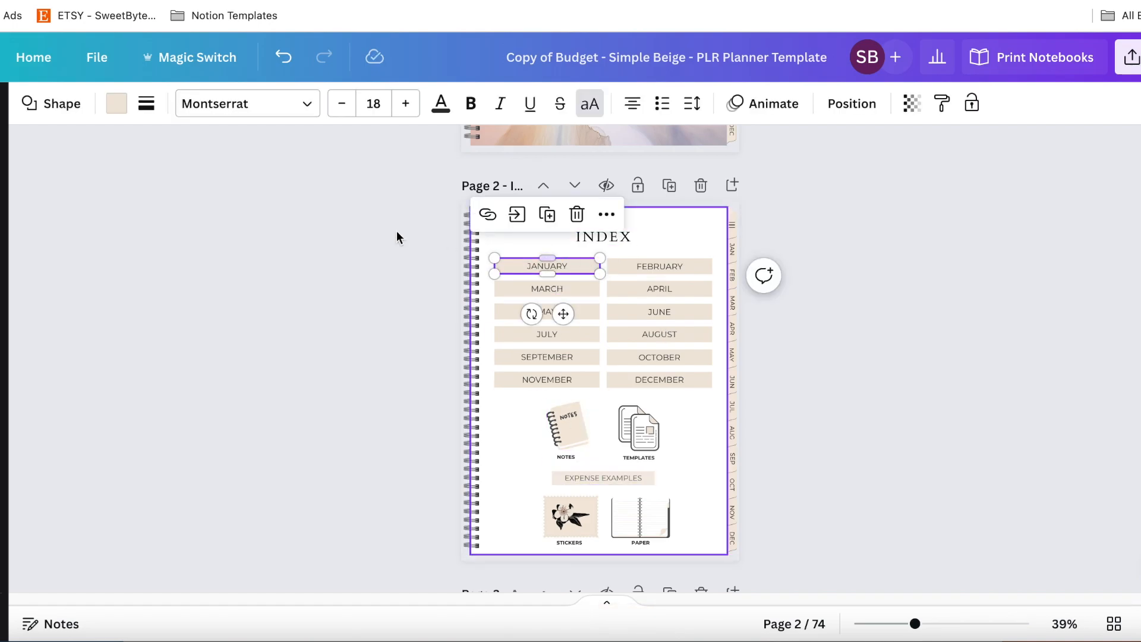
click(111, 104)
click(145, 312)
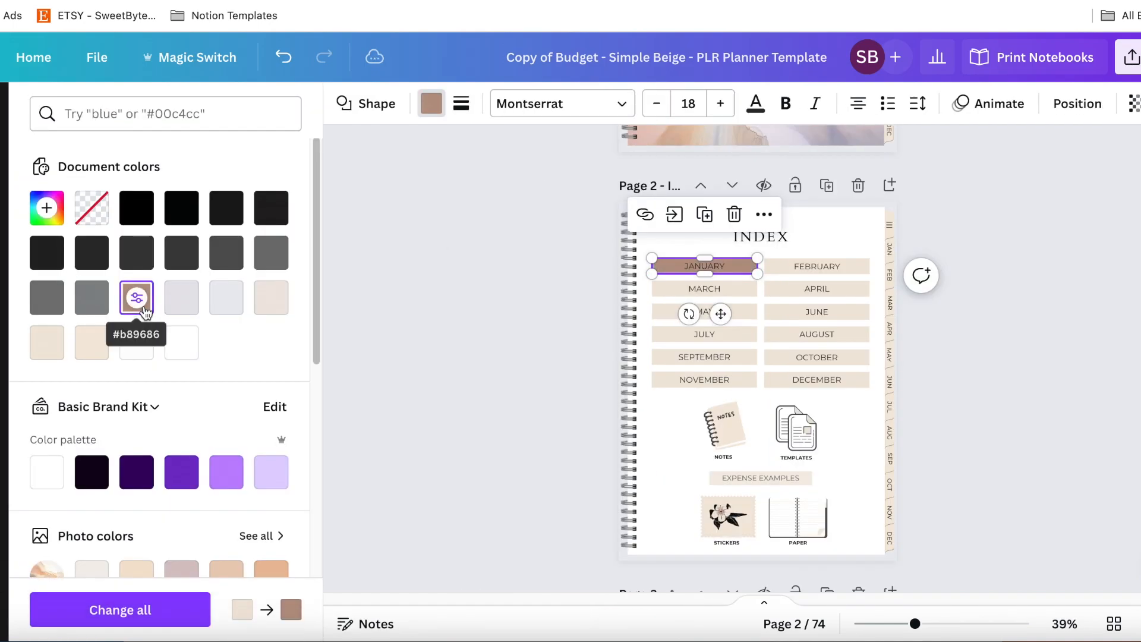
click(119, 609)
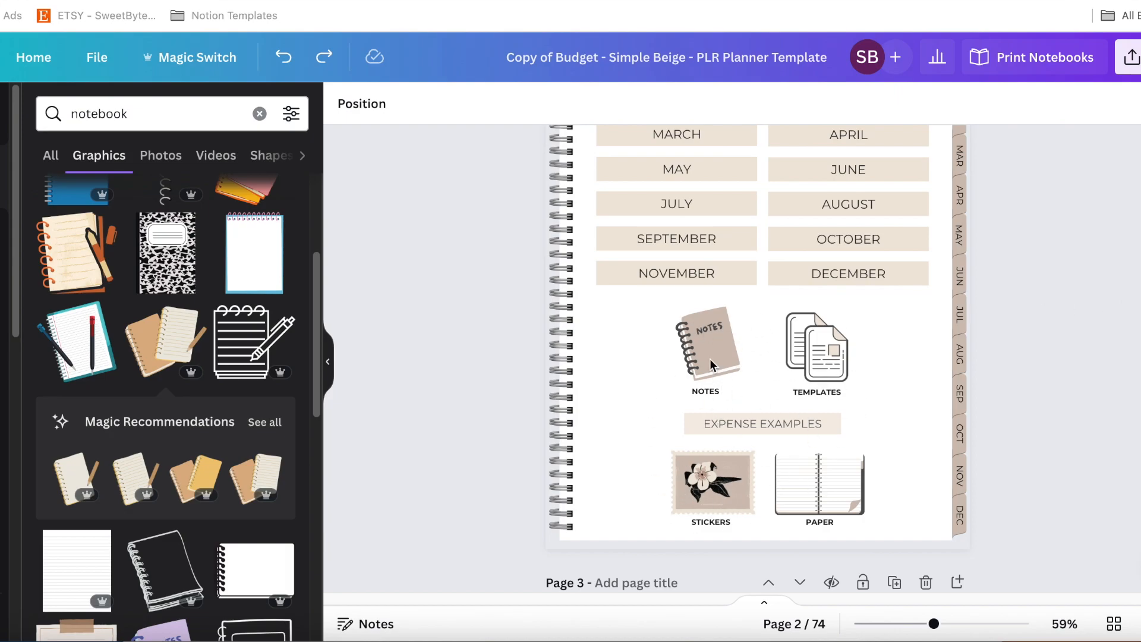
Step: Insert the pink and yellow notebooks graphic from the "notebook" results onto the Index page, shrink it and rotate it upright
click(826, 364)
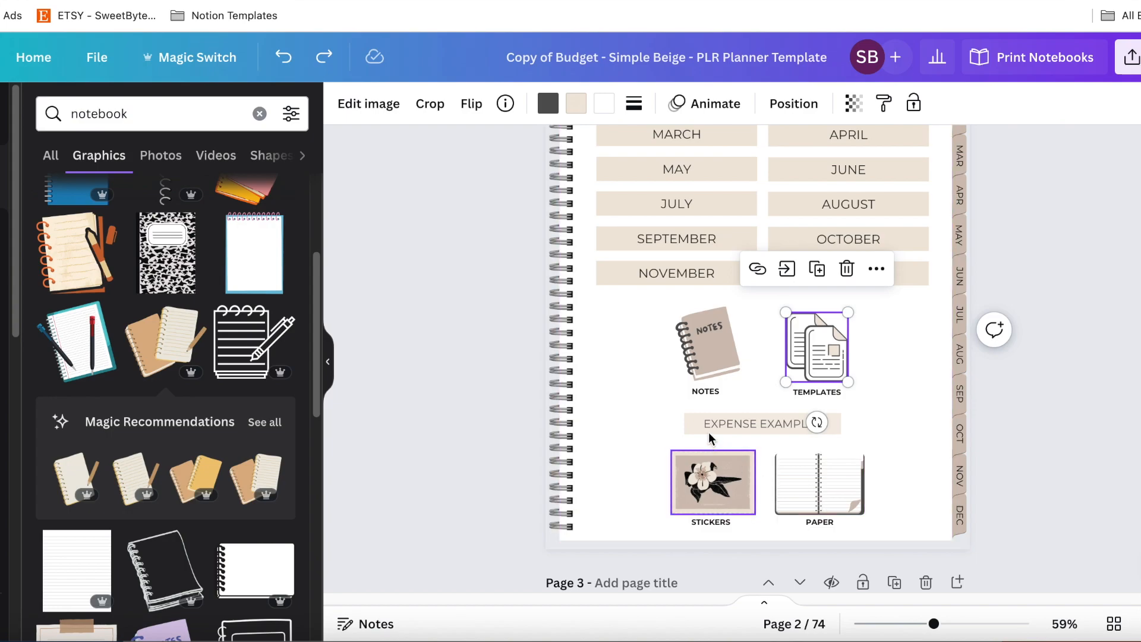
click(700, 343)
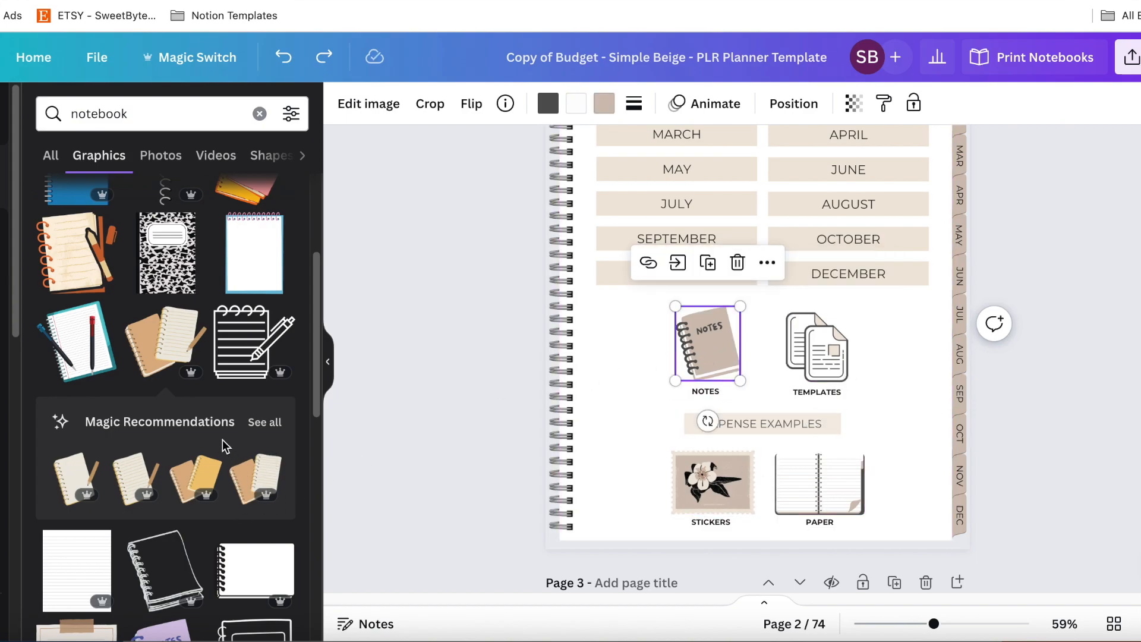
scroll(225, 446, up, 4)
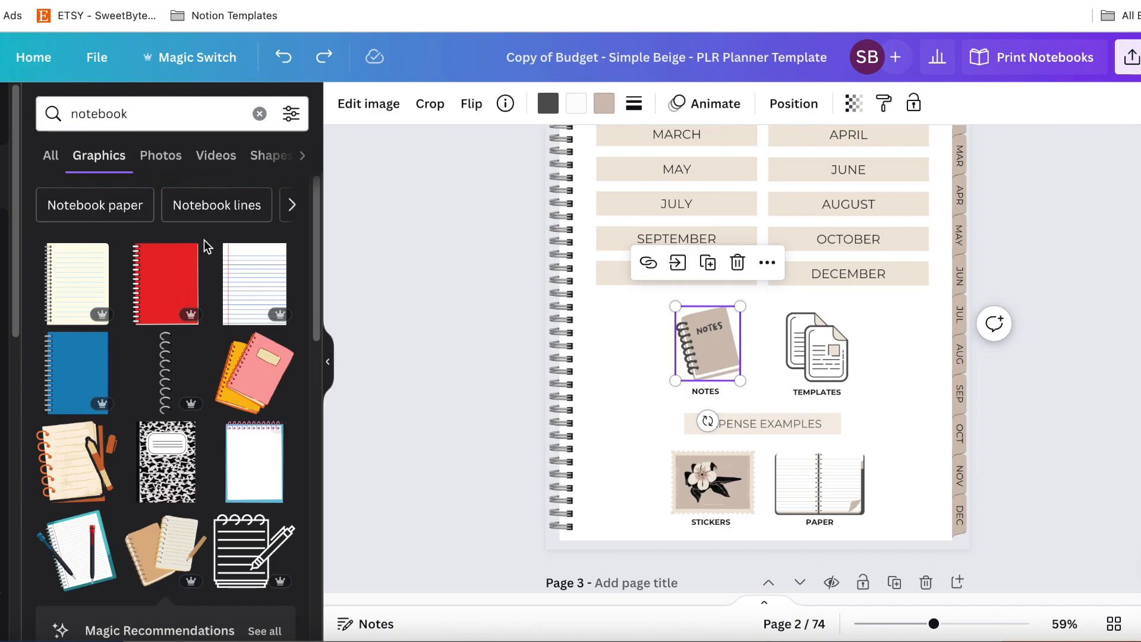
click(145, 116)
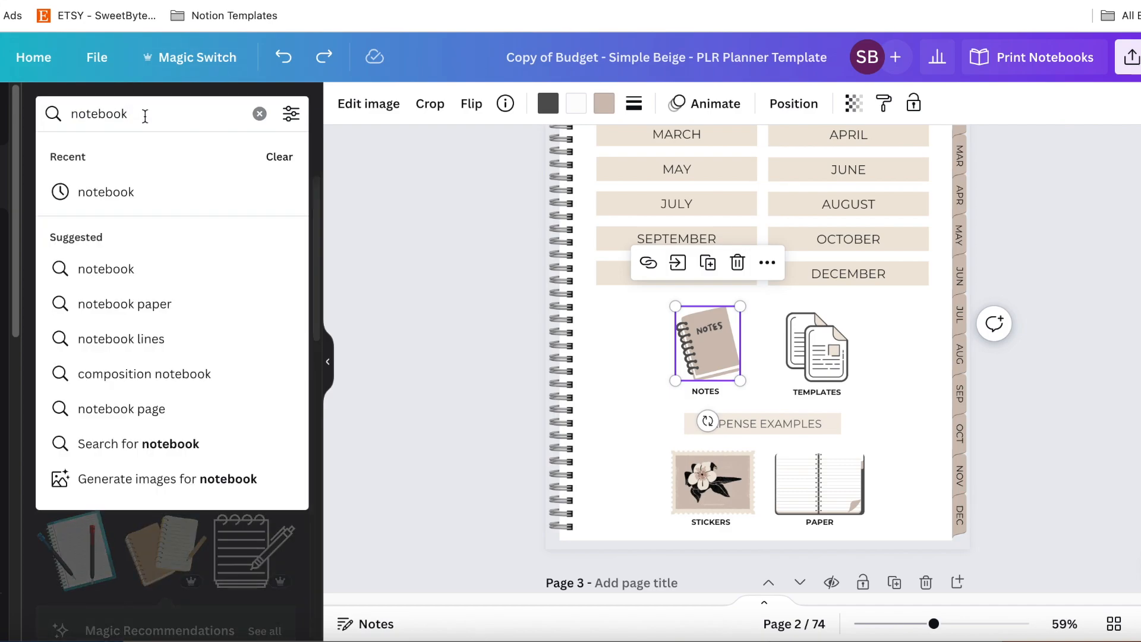
click(706, 331)
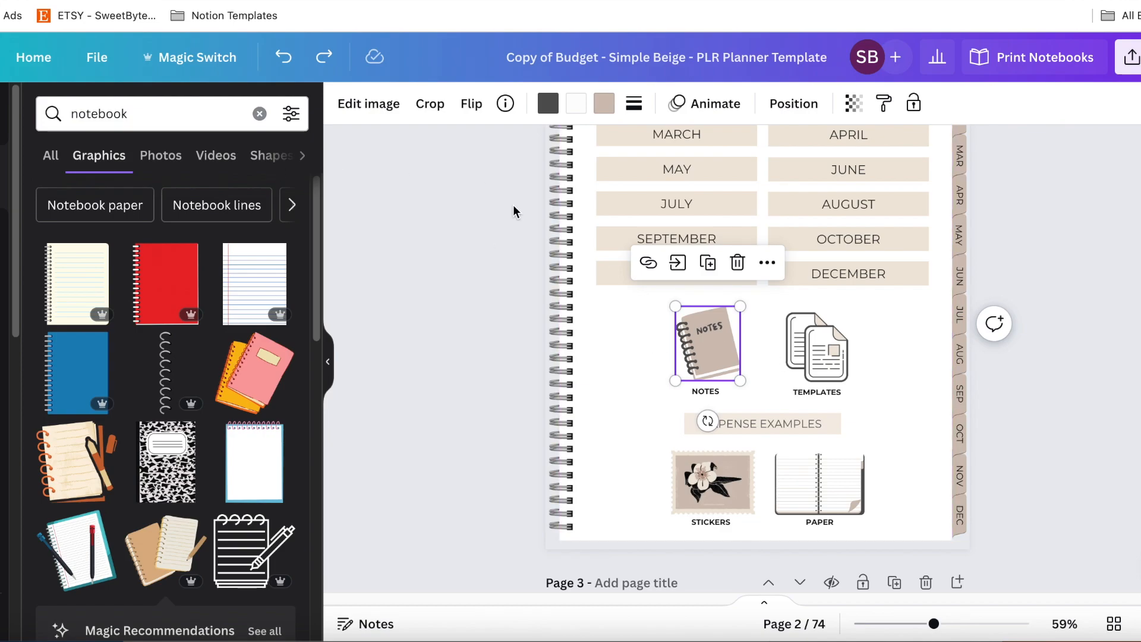
click(249, 372)
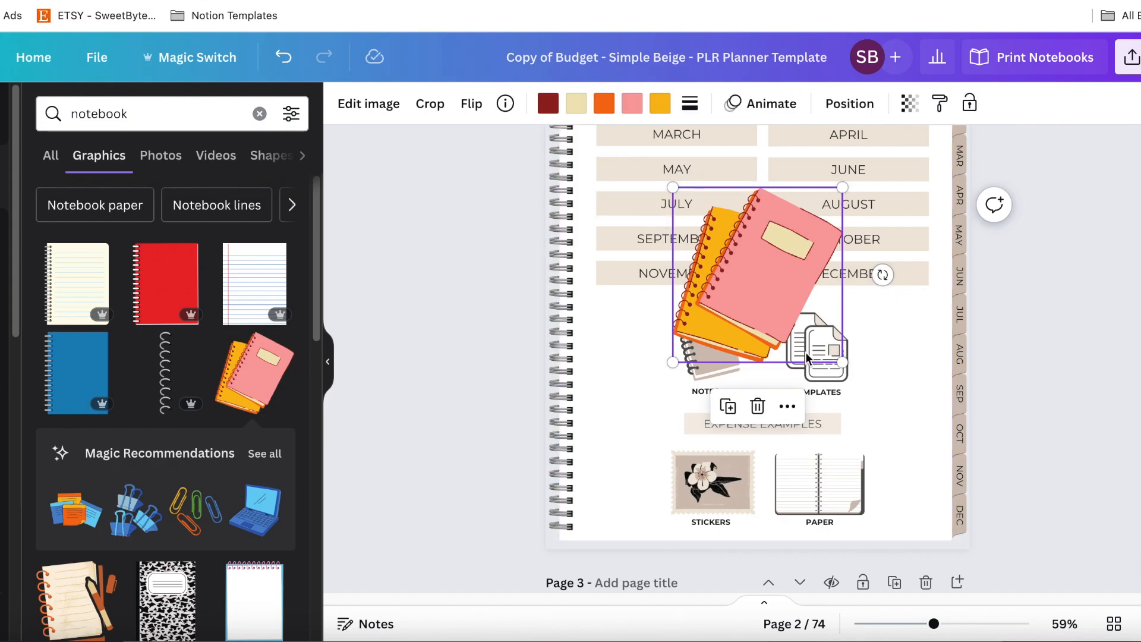
drag(769, 276, 751, 335)
drag(737, 462, 796, 447)
drag(778, 217, 777, 340)
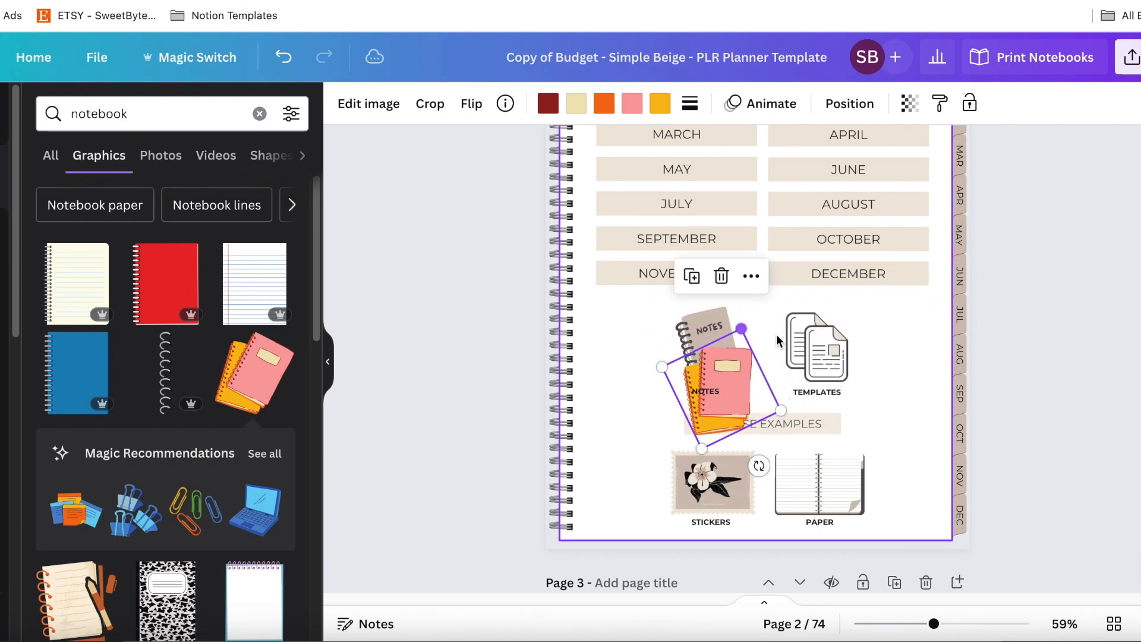
Step: Move the old Notes icon beside the Templates icon and fit the new notebooks graphic above the NOTES label
drag(738, 389, 641, 349)
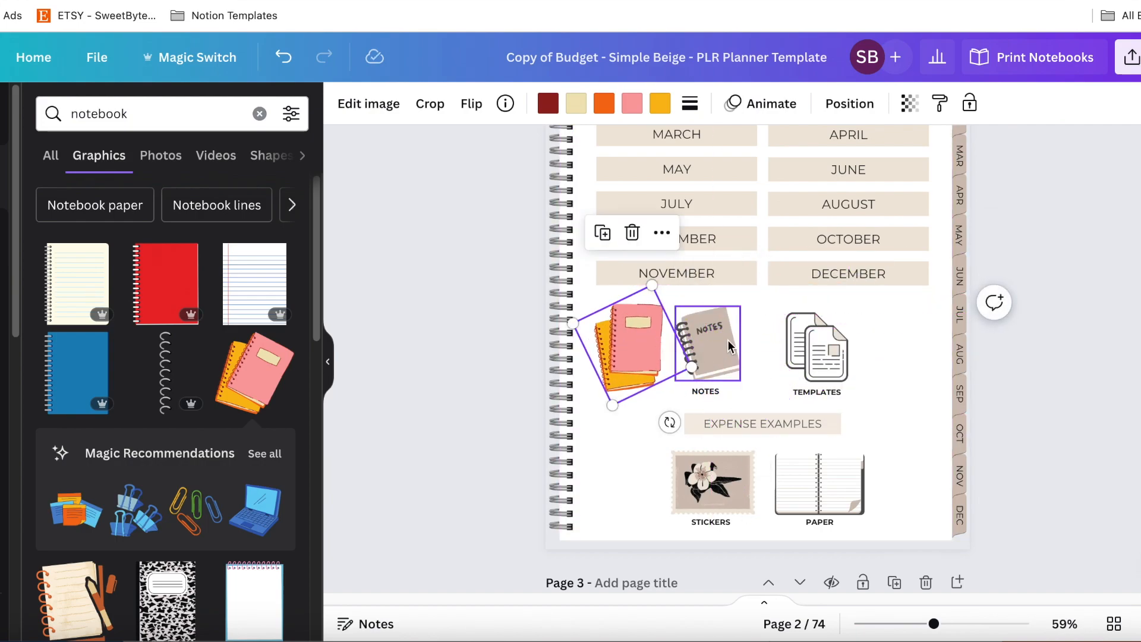
drag(730, 347, 915, 333)
drag(651, 302, 722, 314)
drag(703, 385, 701, 349)
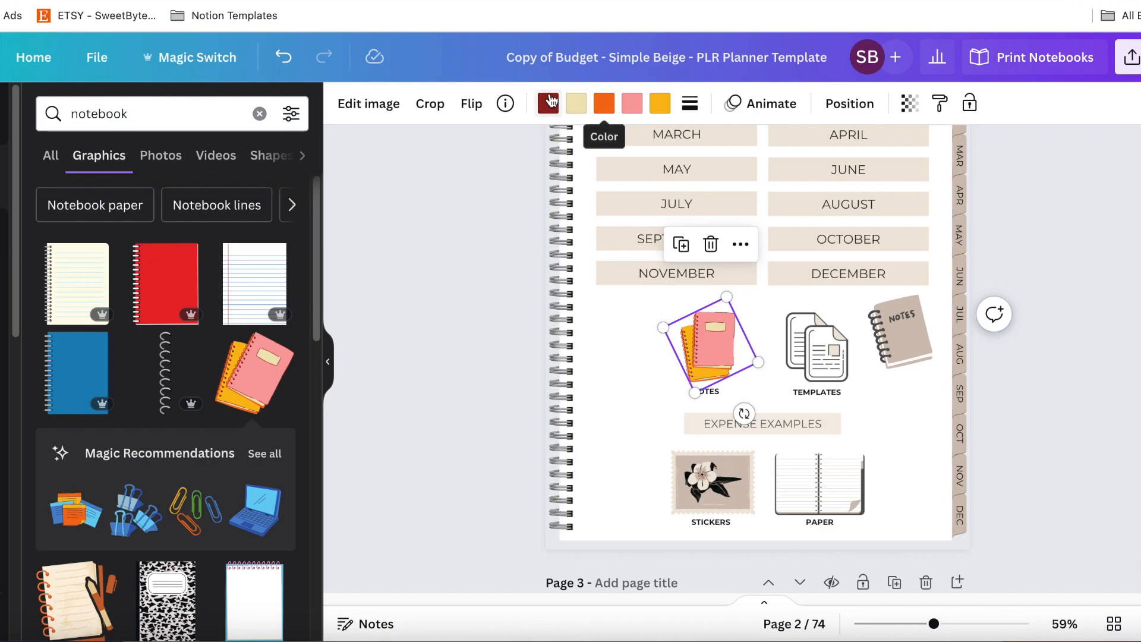
Step: Recolor the notebooks graphic's dark red to #b89686, its pale yellow to #fdfdfd and its orange to #2b2b2b
click(548, 103)
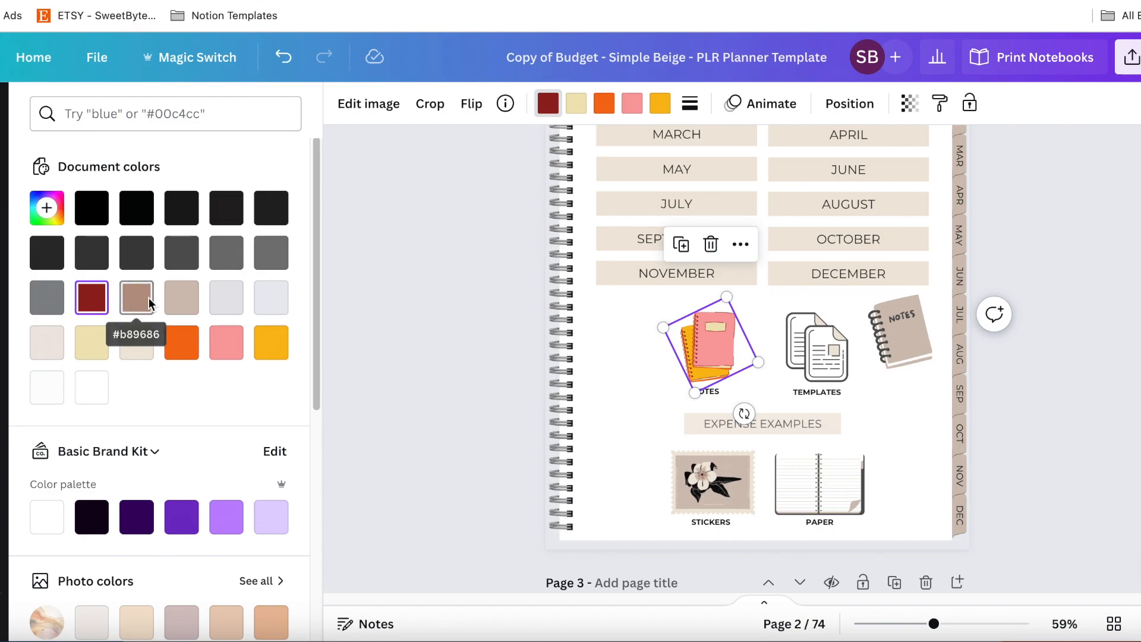
click(142, 304)
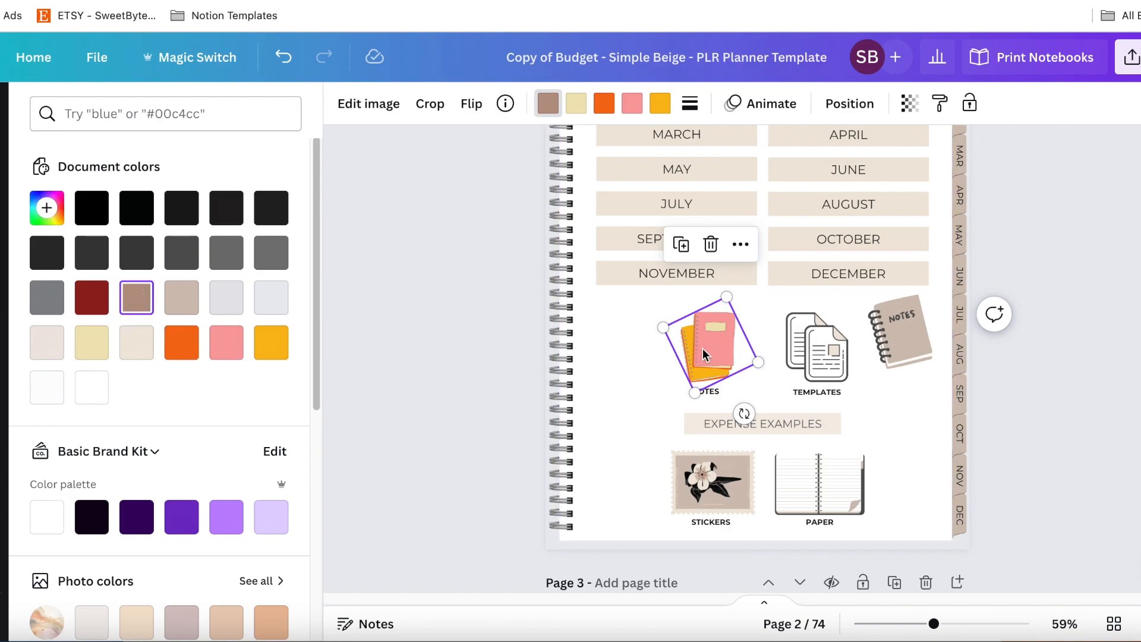
click(576, 104)
click(47, 387)
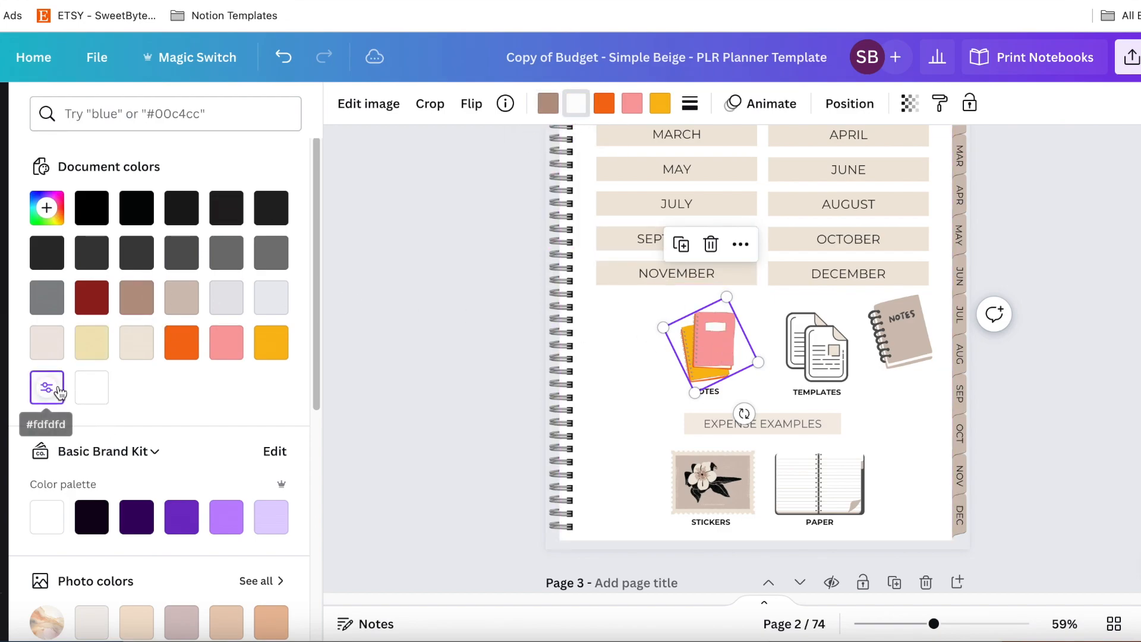
click(604, 103)
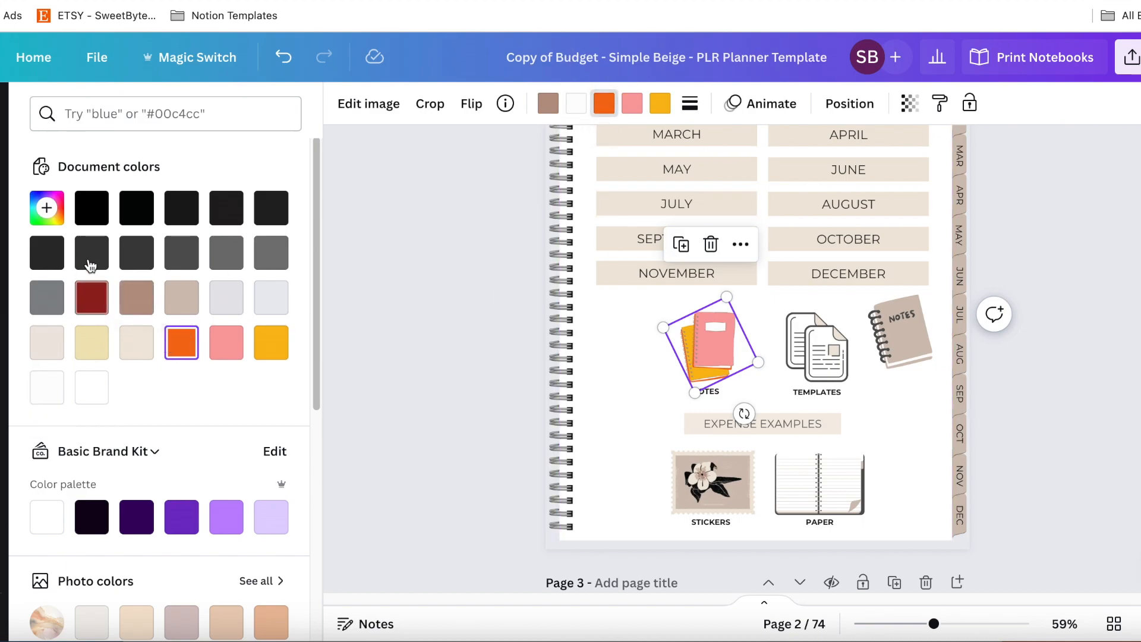
click(36, 262)
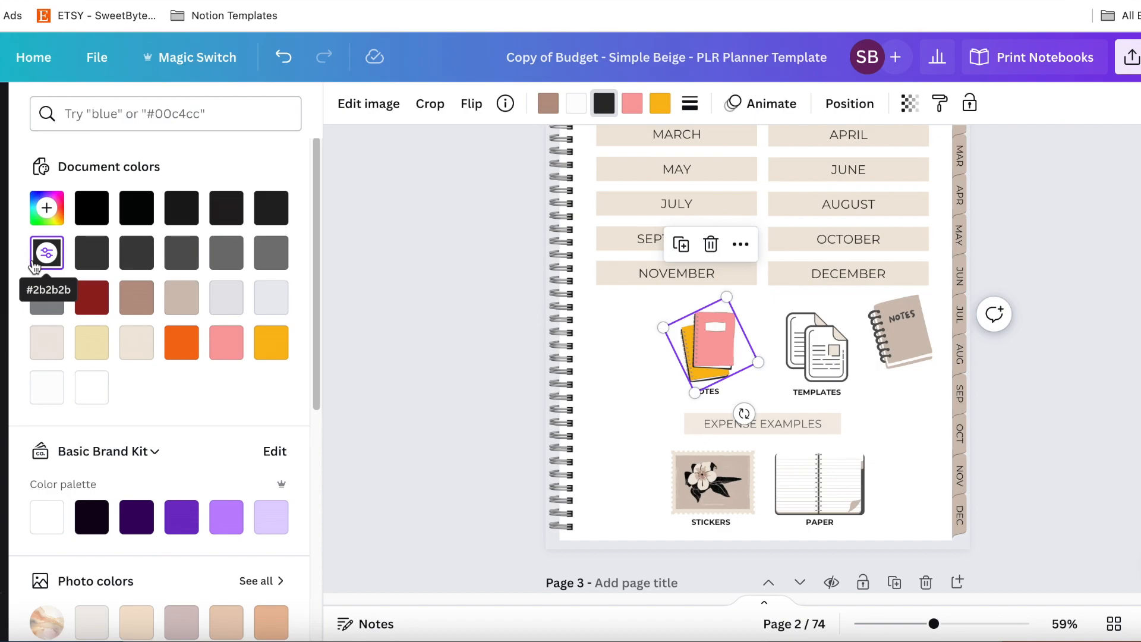
Step: Recolor the notebooks graphic's pink cover to the document's light taupe and its golden yellow cover to the pale pinkish beige
click(632, 103)
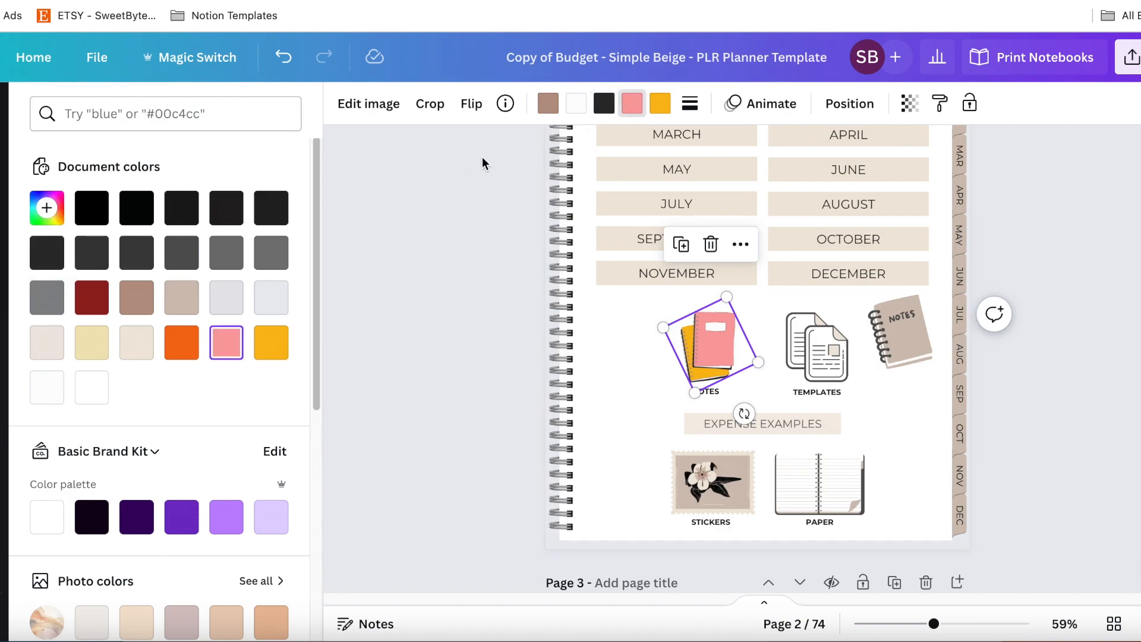
click(182, 300)
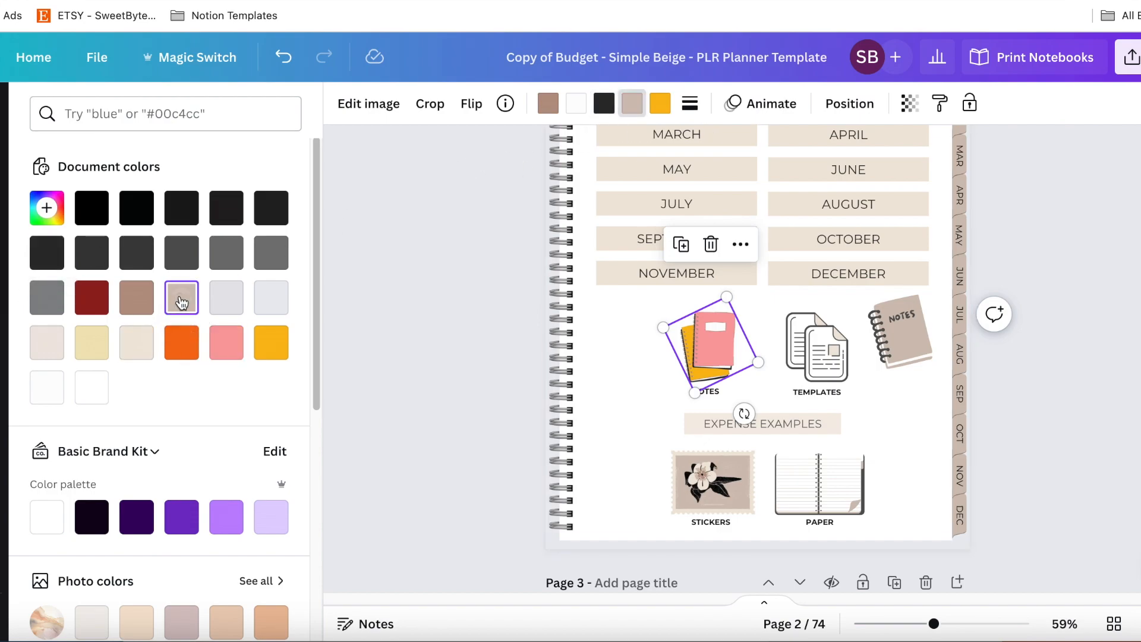
click(660, 104)
click(47, 343)
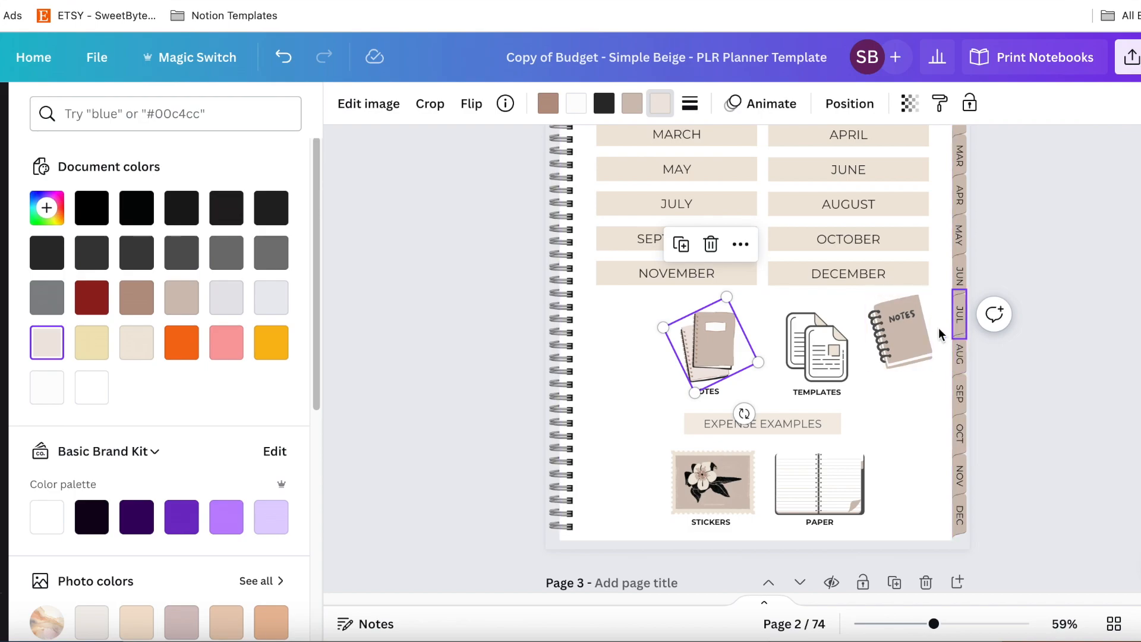
Step: Check which page the old Notes icon links to
click(915, 338)
drag(915, 337, 914, 350)
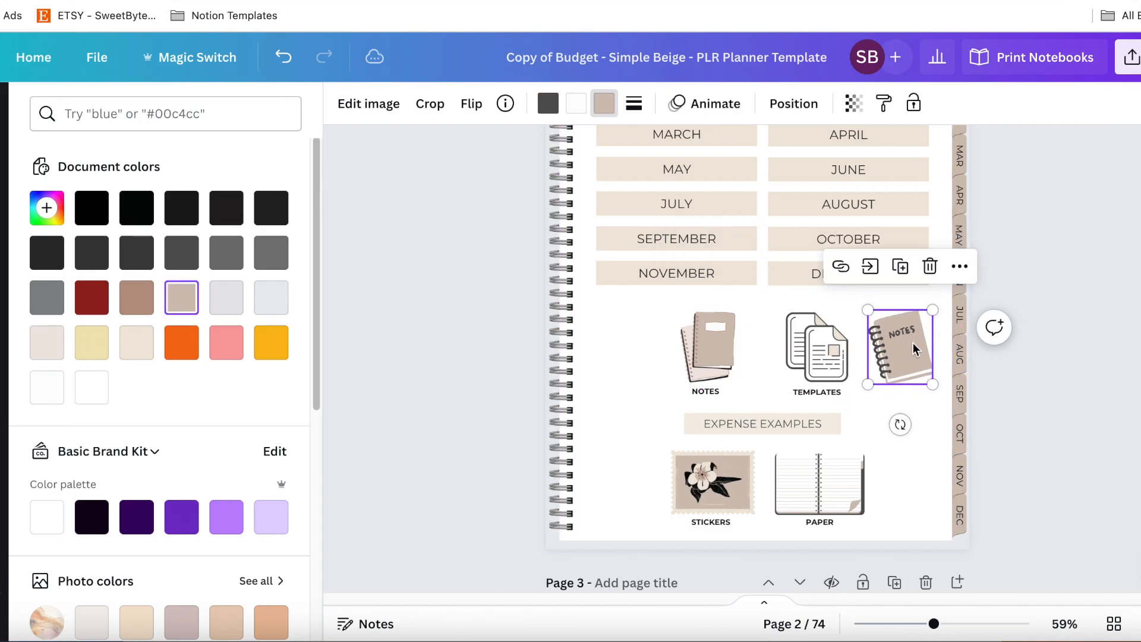
click(842, 268)
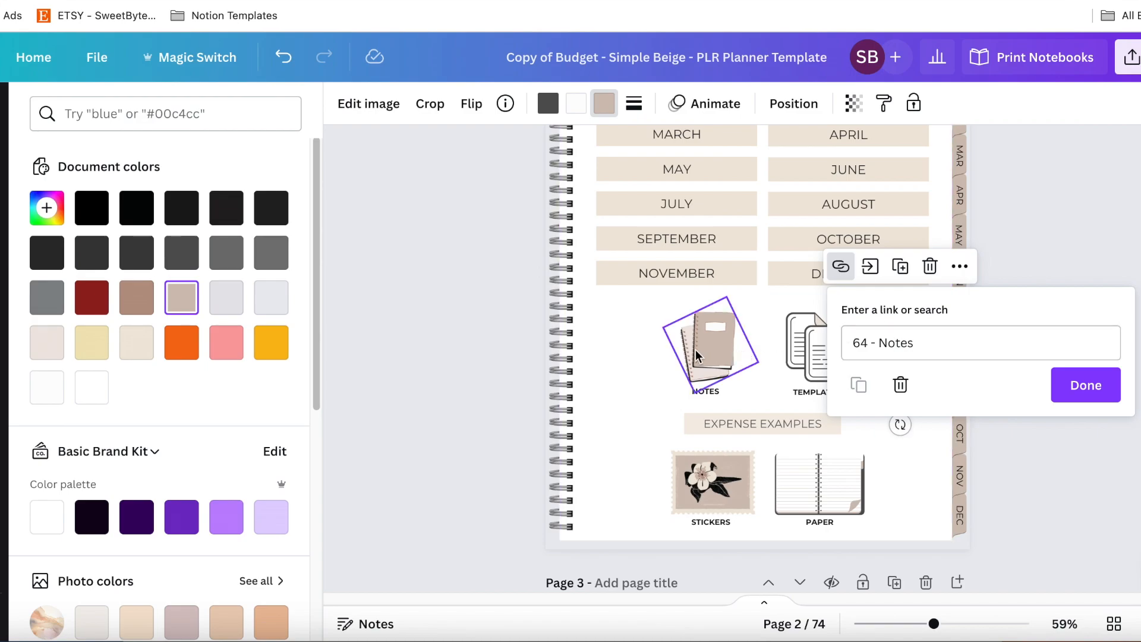
click(1085, 386)
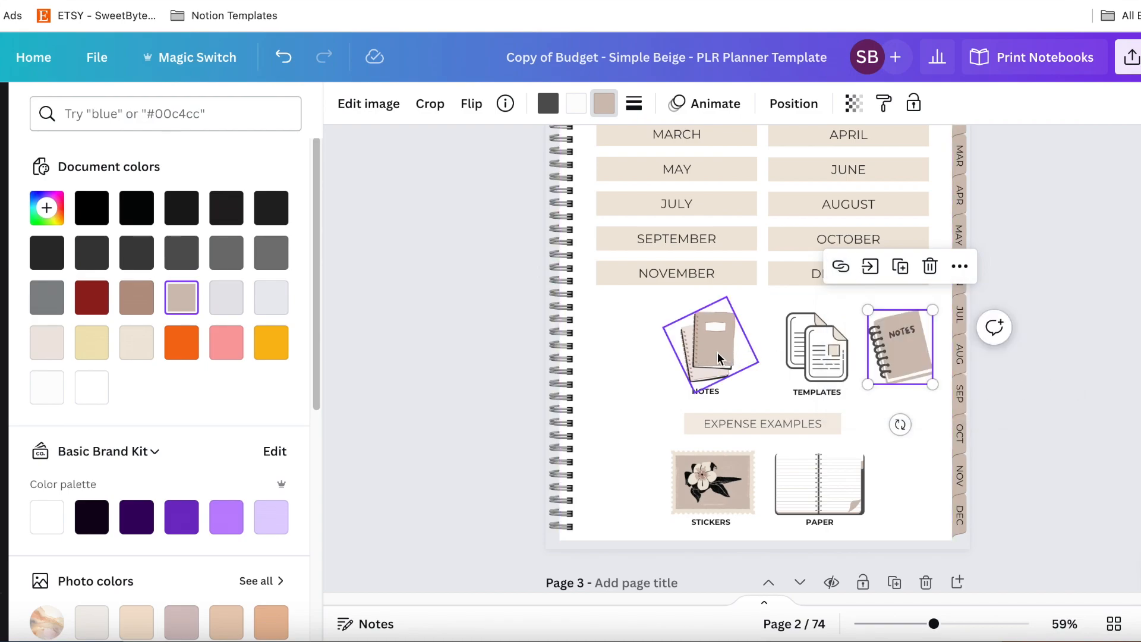
Step: Link the new notebooks graphic to the document page "64 - Notes", searching for "notes"
click(712, 352)
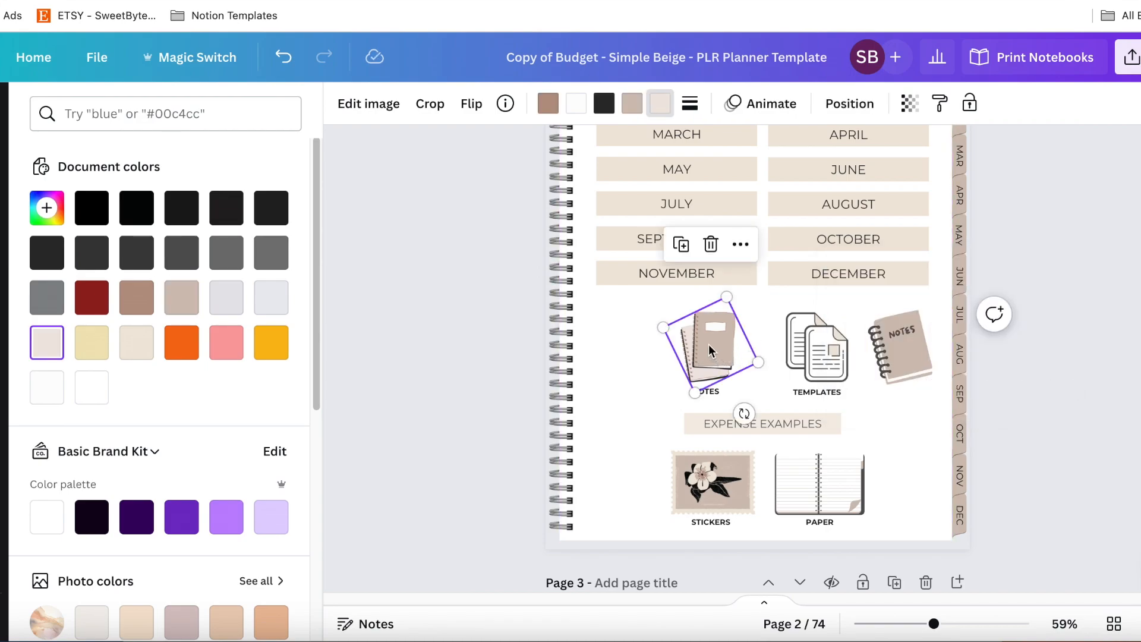
right_click(710, 347)
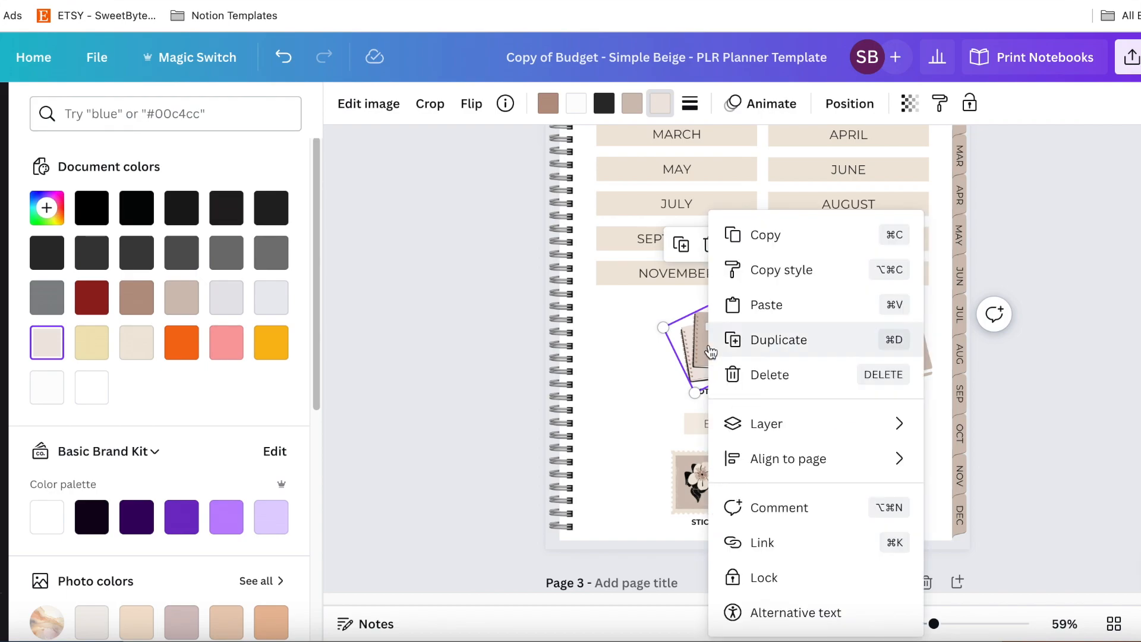
click(793, 542)
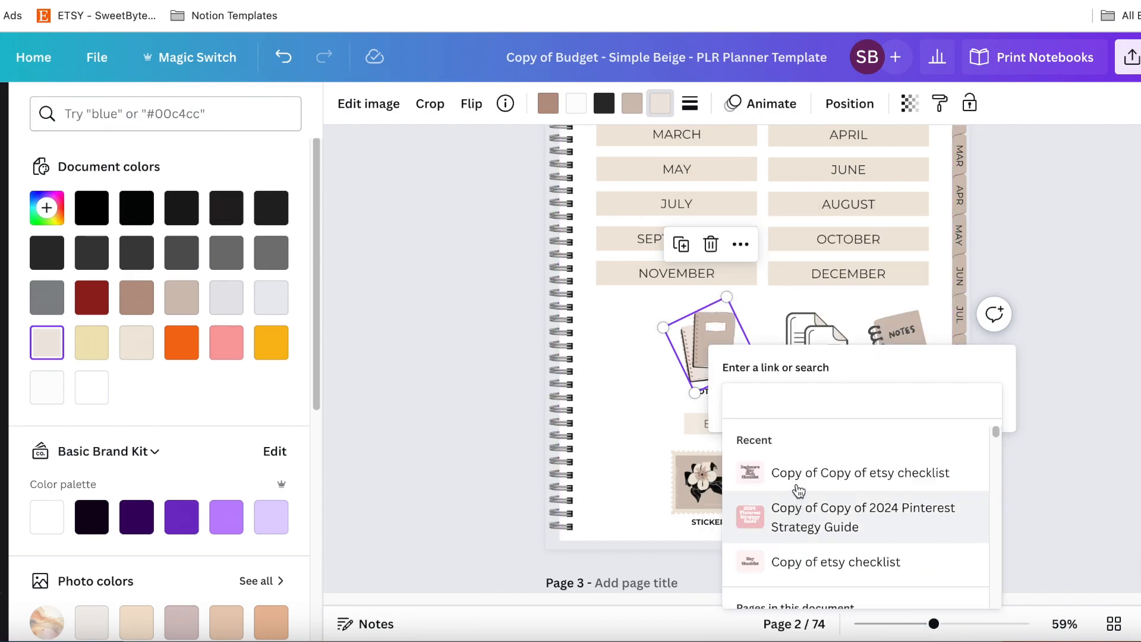
click(809, 399)
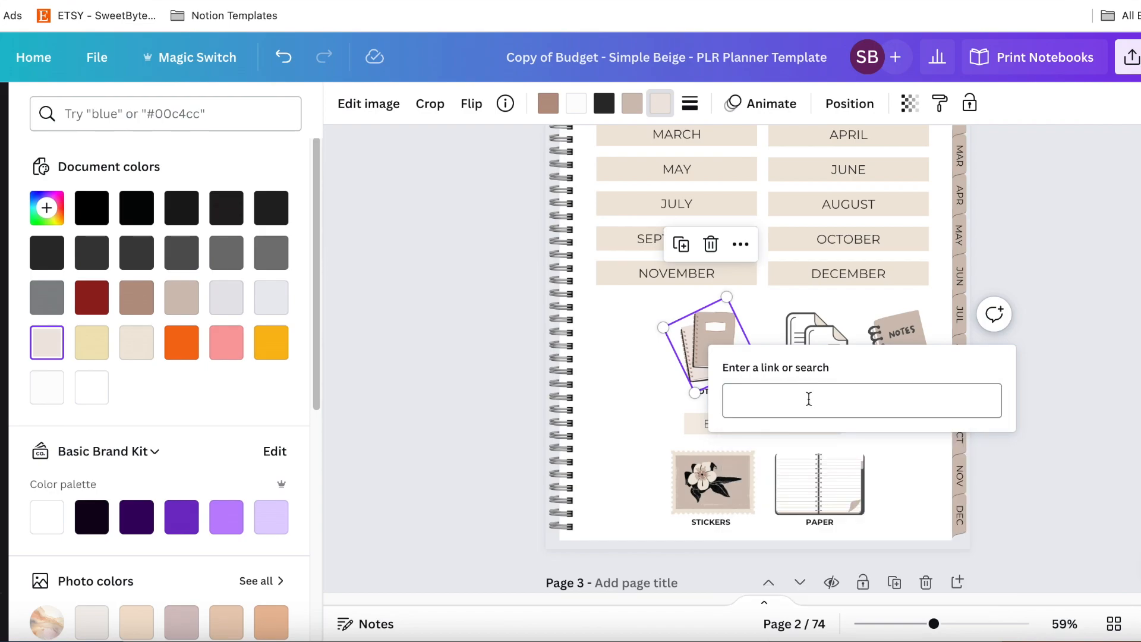
click(811, 401)
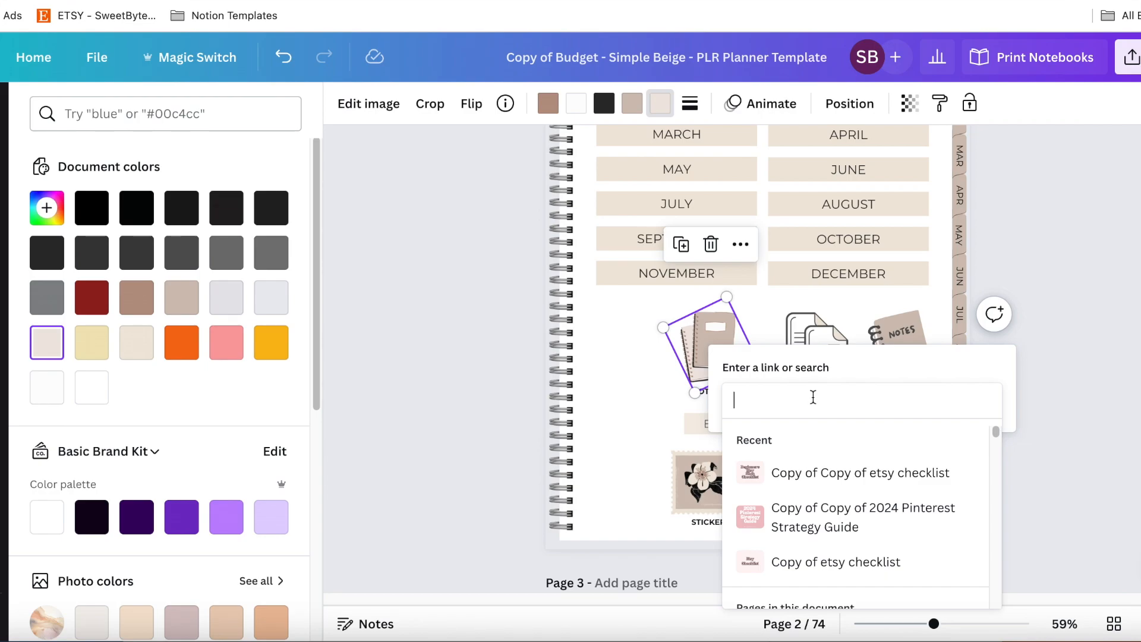
text(notes)
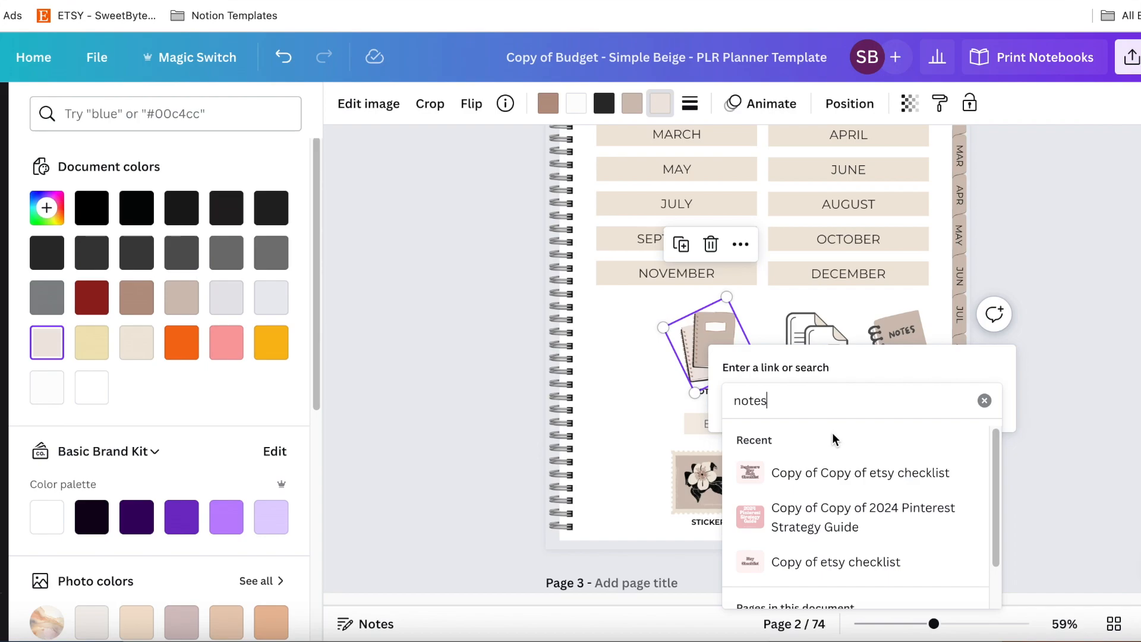
scroll(833, 433, down, 1)
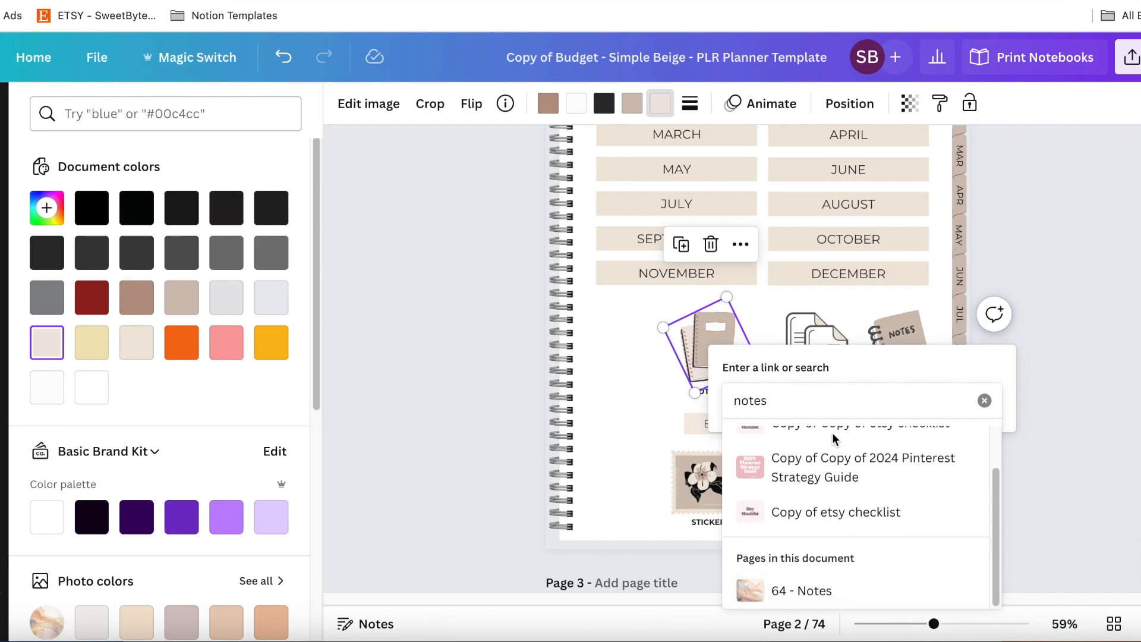
click(800, 591)
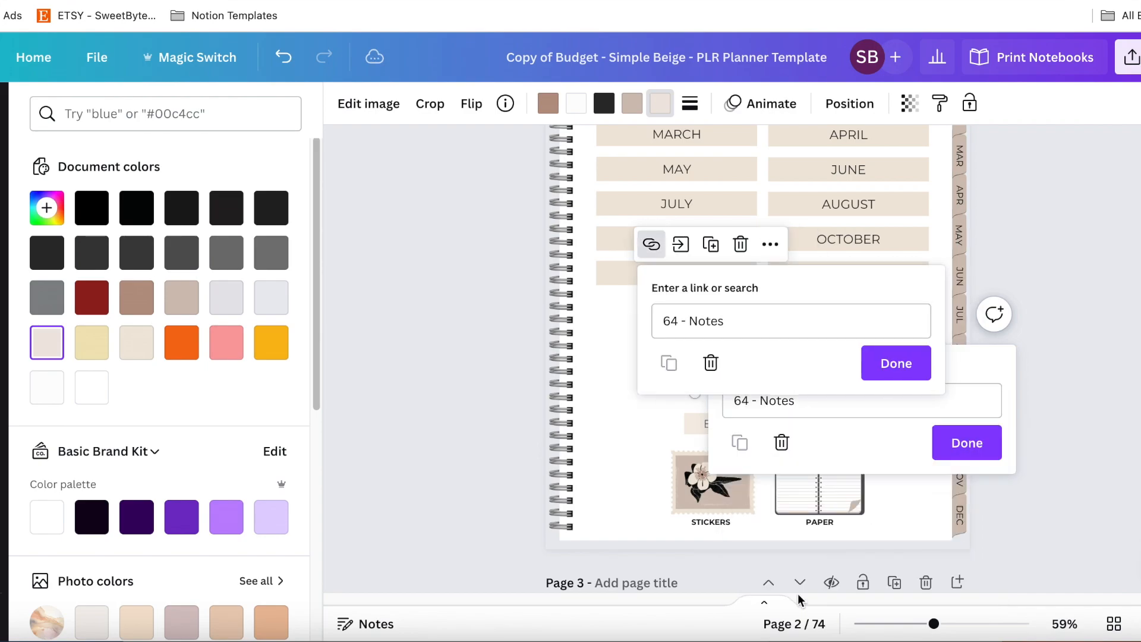
click(892, 360)
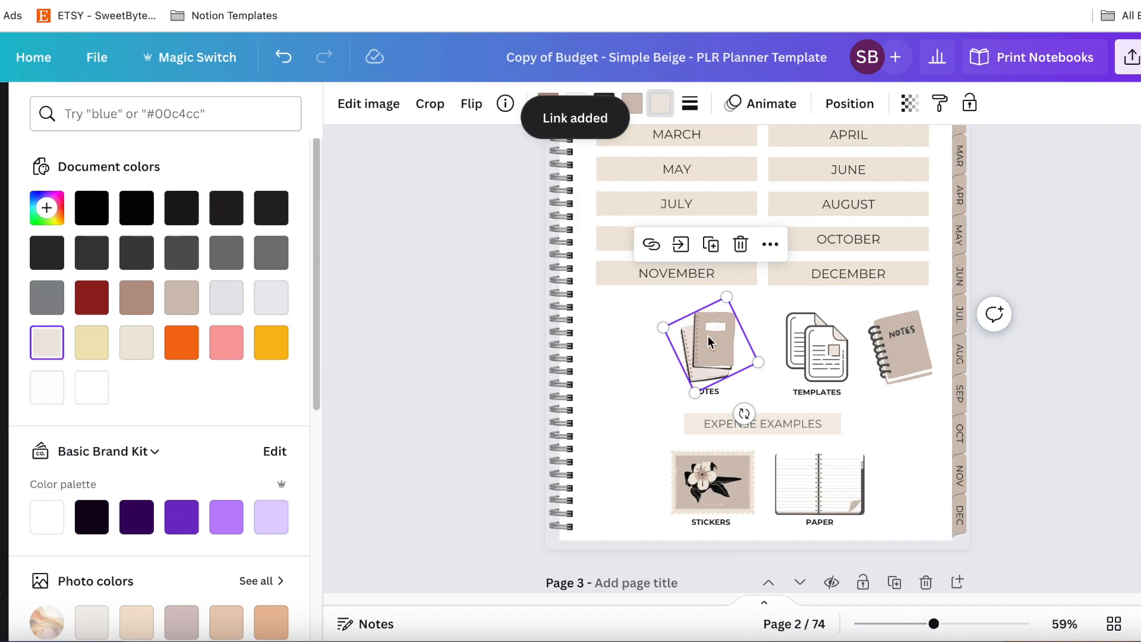
Step: Delete the old Notes icon beside the Templates graphic on the Index page
click(894, 358)
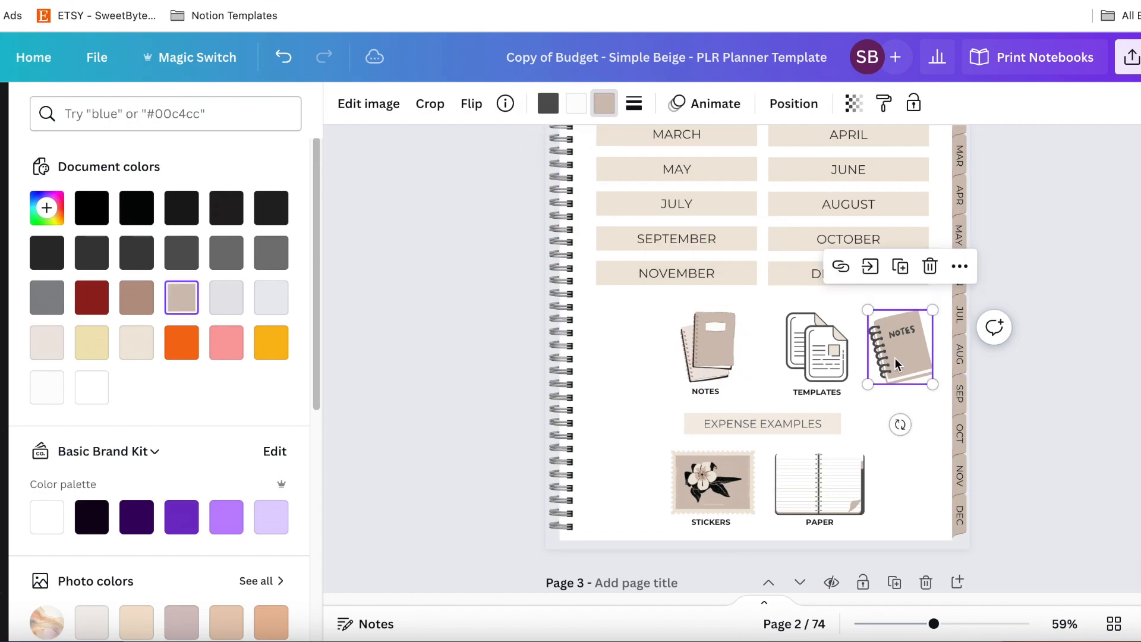
key(Delete)
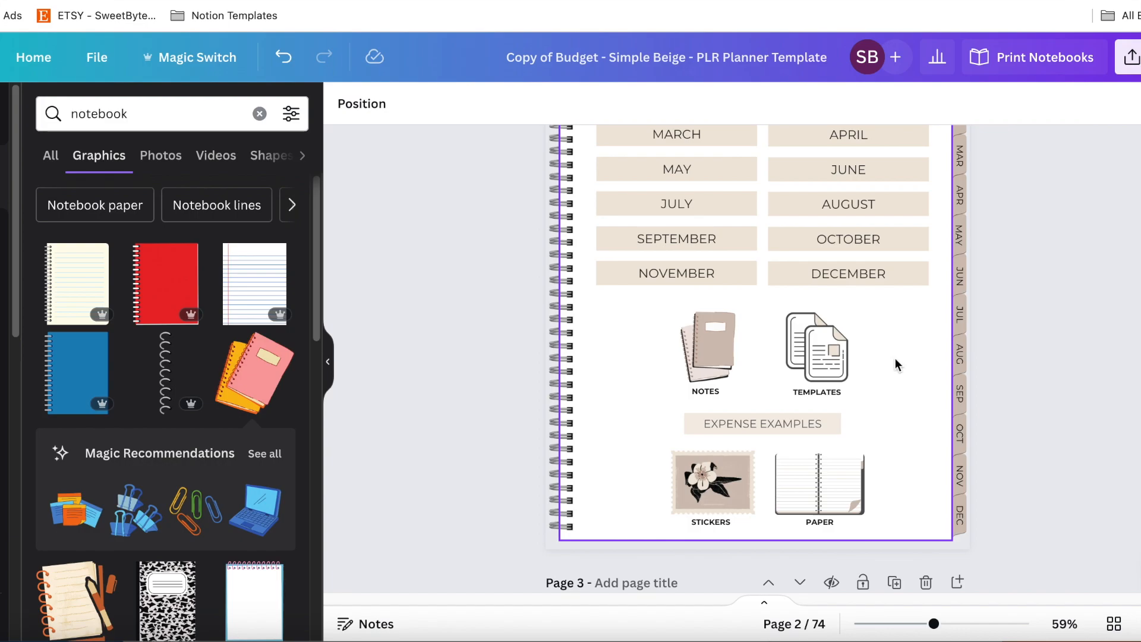
Step: Review the Budget cover, the Index page with its title font, and the pages up to the January monthly page
scroll(1057, 357, up, 3)
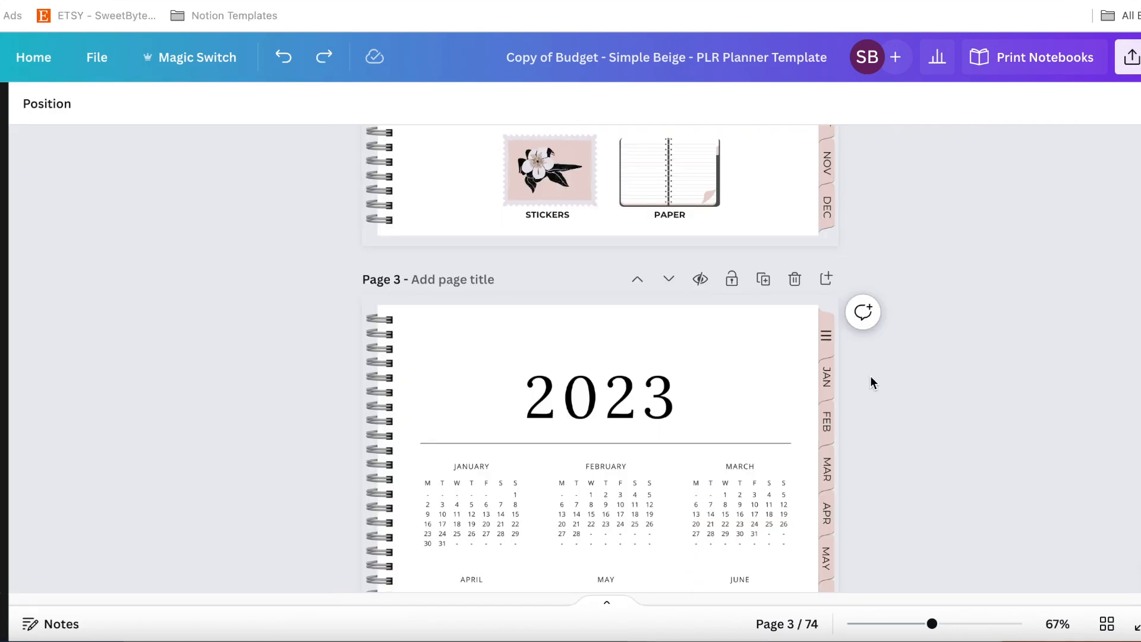
scroll(871, 377, up, 1)
scroll(870, 376, up, 15)
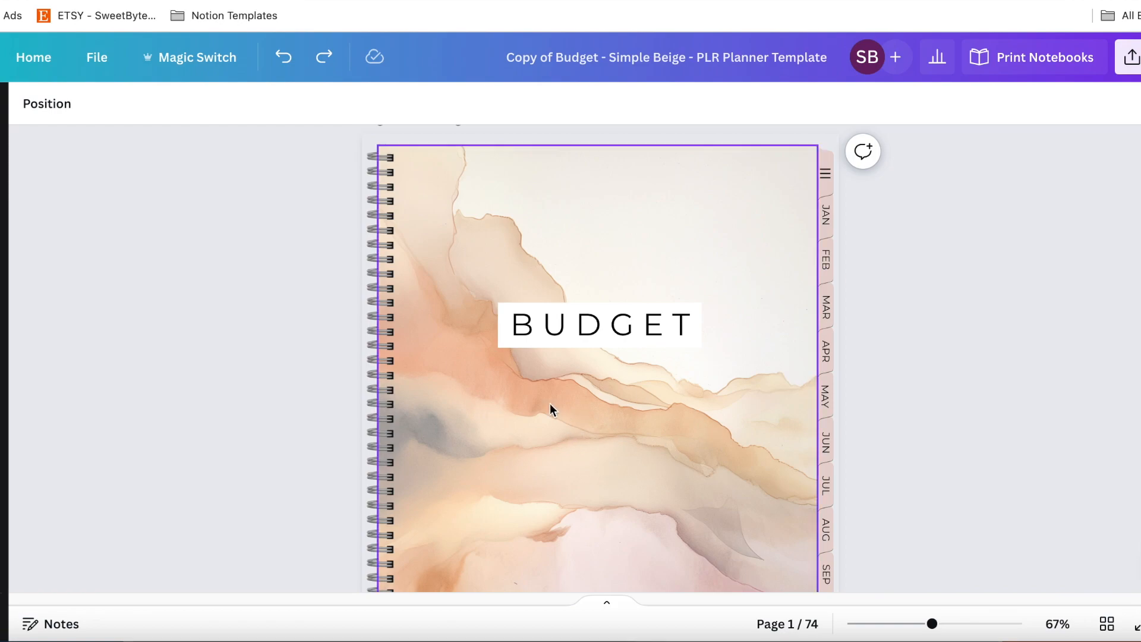
scroll(681, 461, down, 7)
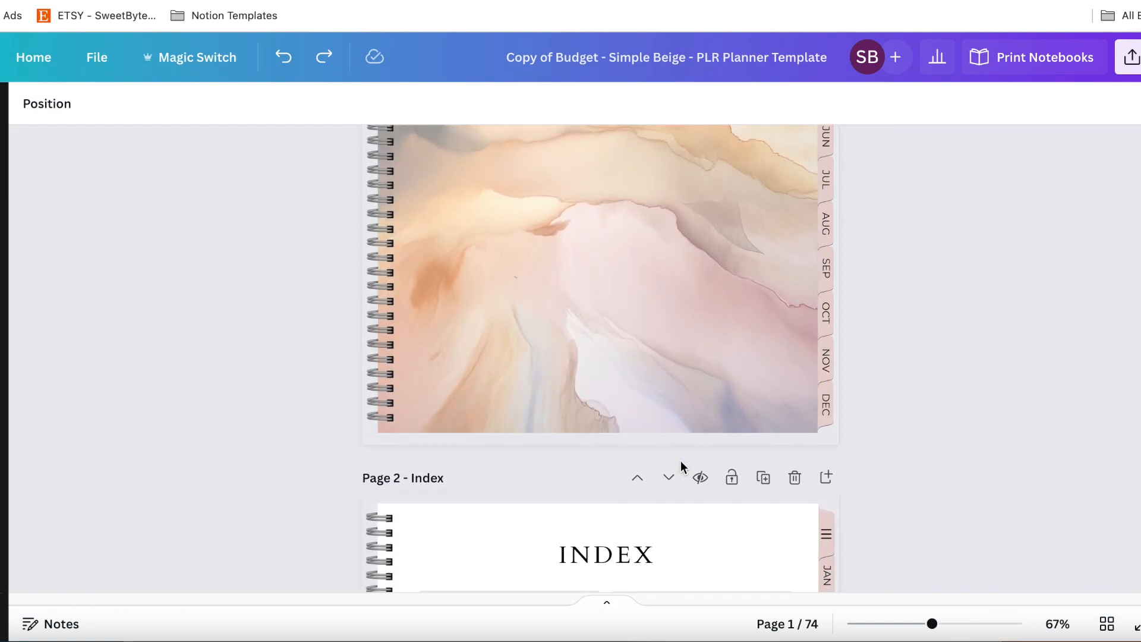
scroll(680, 461, down, 5)
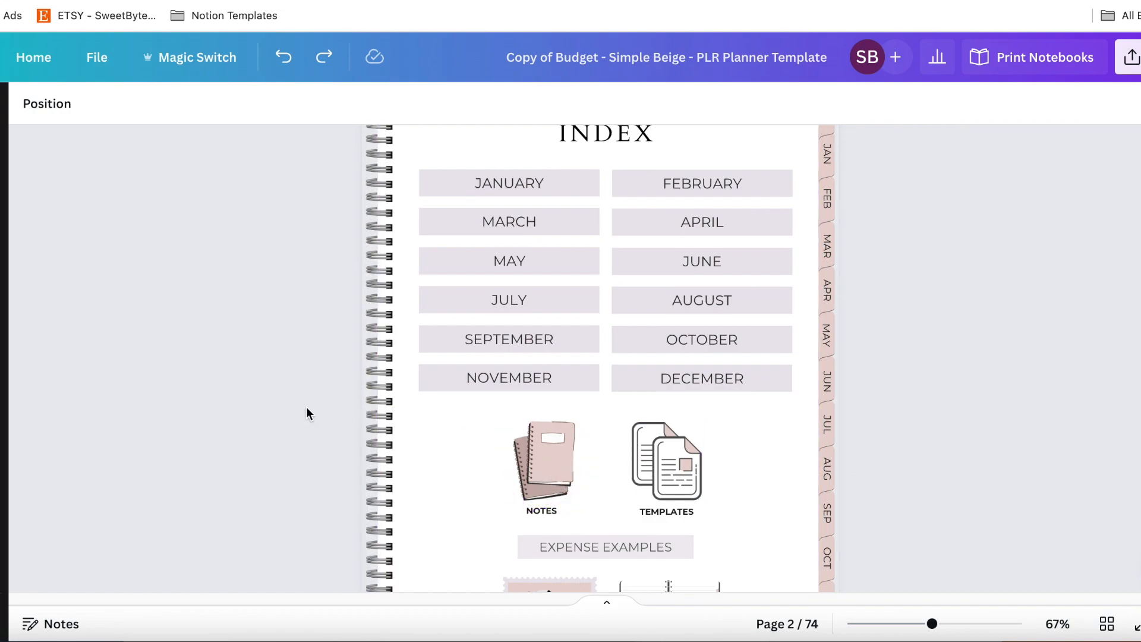
scroll(306, 409, up, 2)
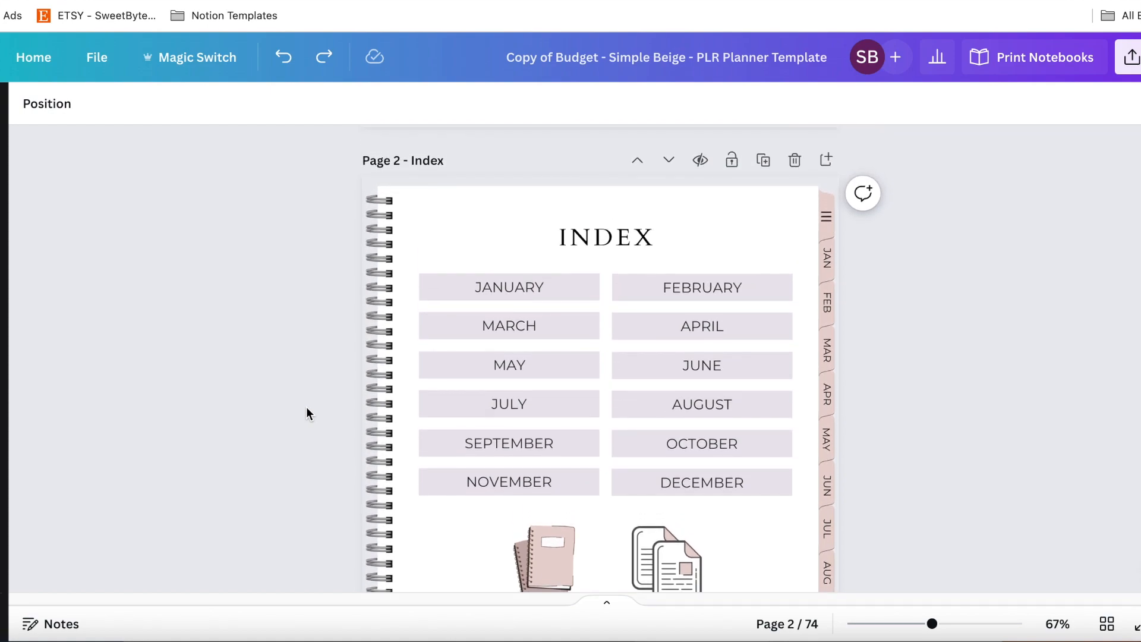
click(605, 236)
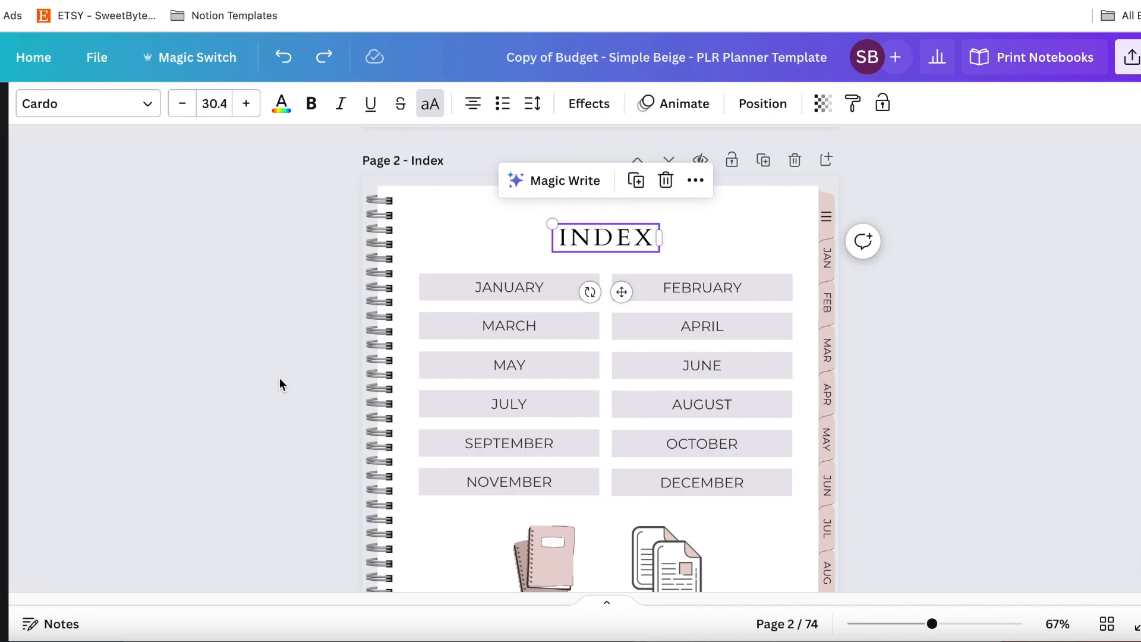
scroll(514, 452, down, 8)
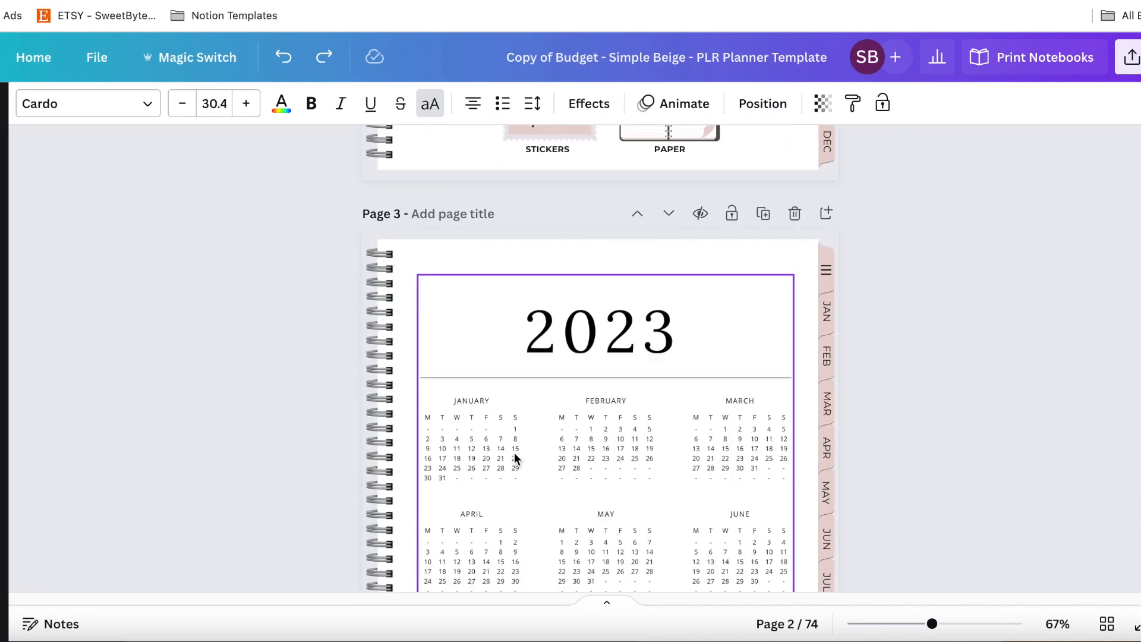
scroll(515, 452, down, 20)
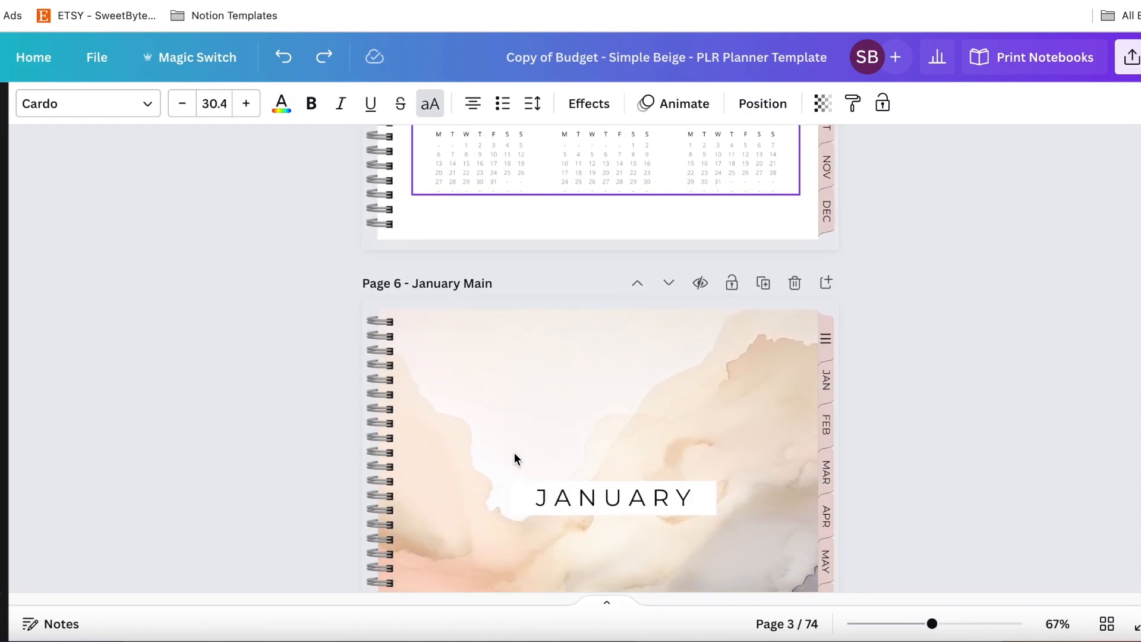
scroll(515, 452, down, 10)
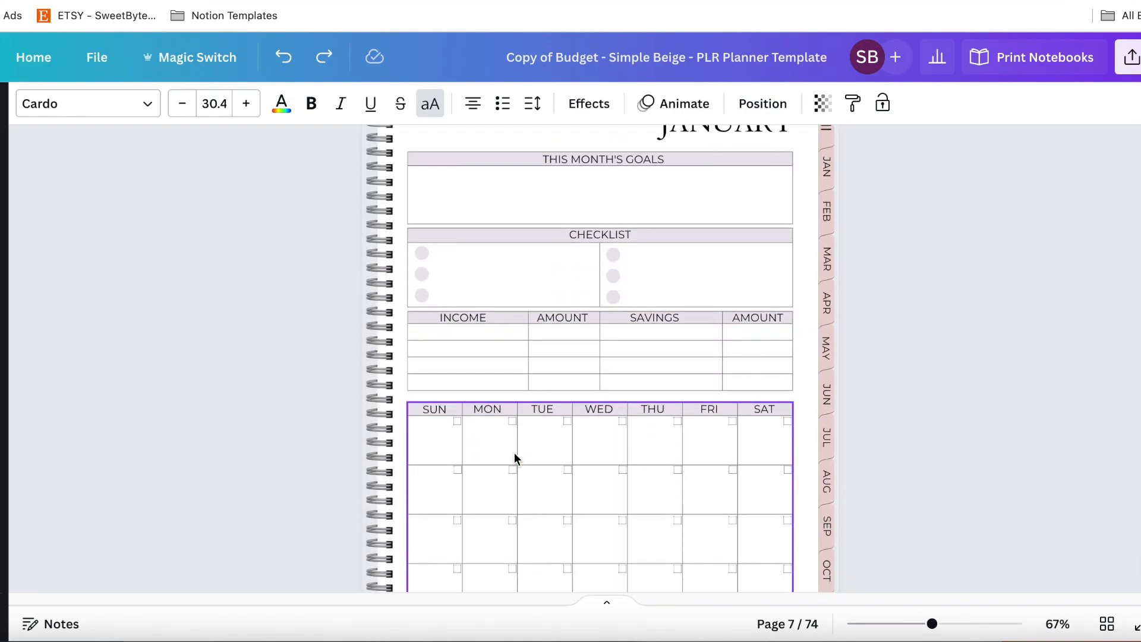
Step: Widen the text box of the AMOUNT heading next to INCOME on page 7 to span its column
click(464, 316)
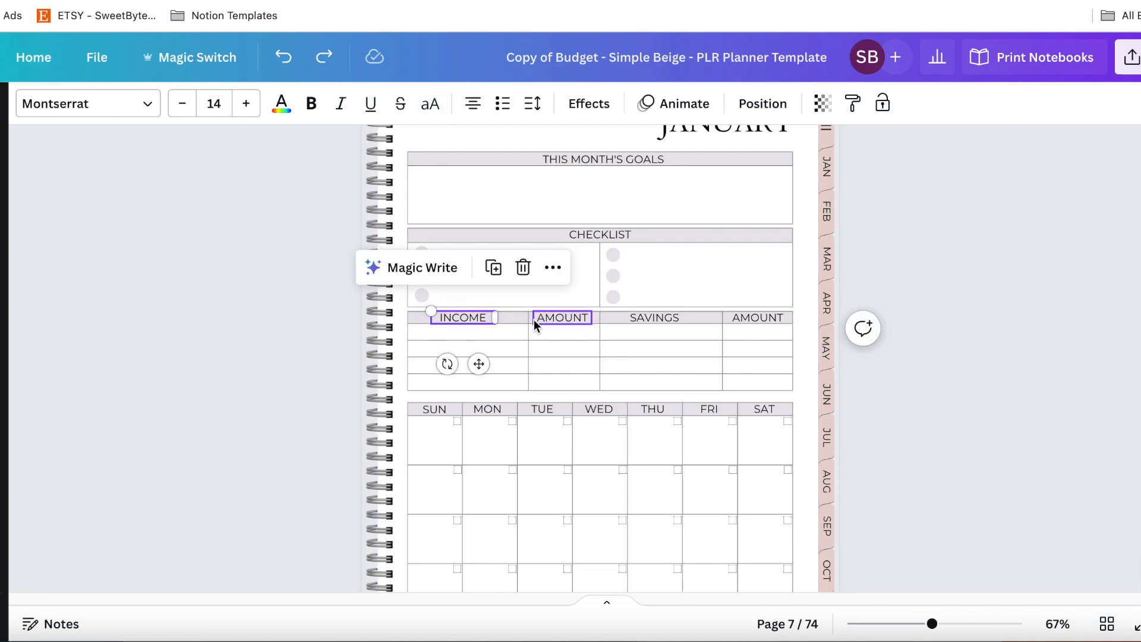
click(574, 319)
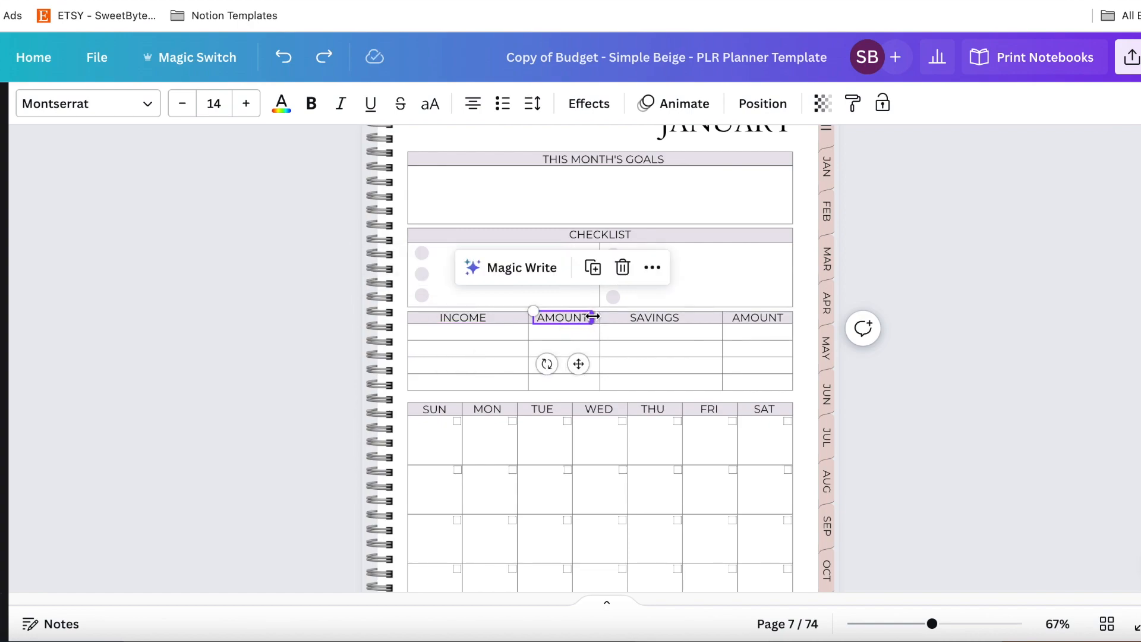
drag(592, 316, 558, 318)
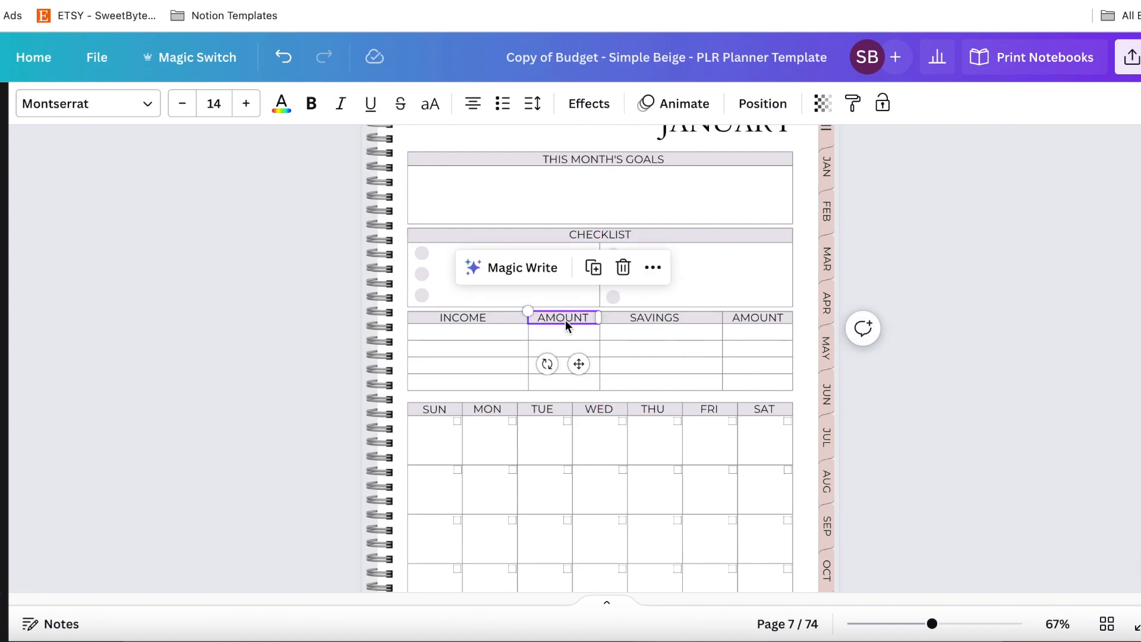
Step: Try a line break before the T of the AMOUNT heading next to INCOME, and remove it
click(587, 318)
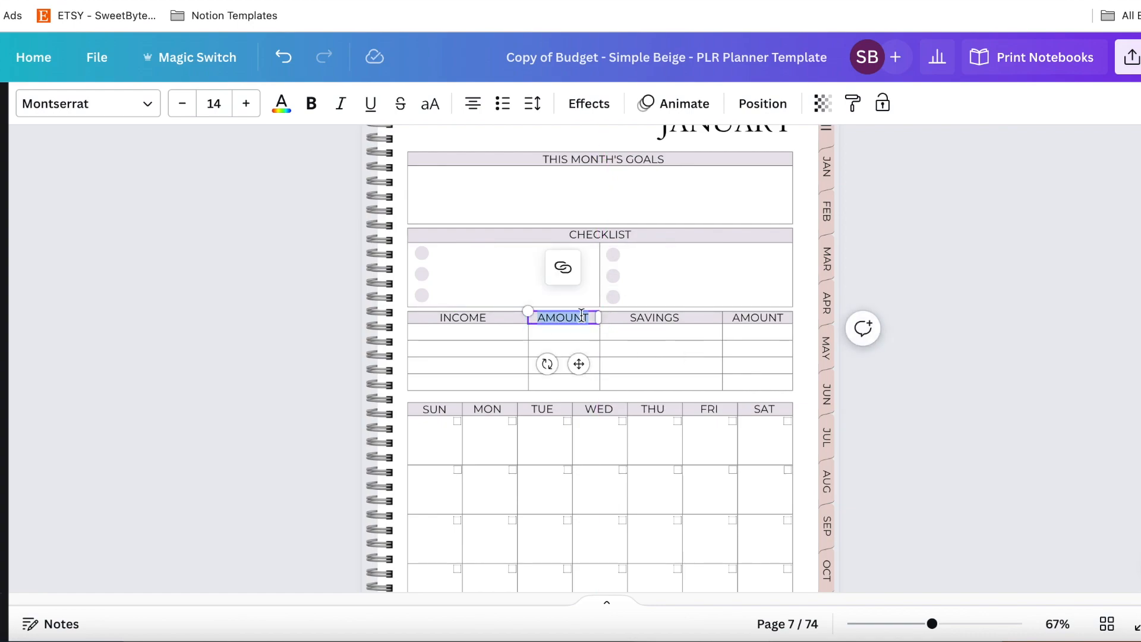
click(583, 318)
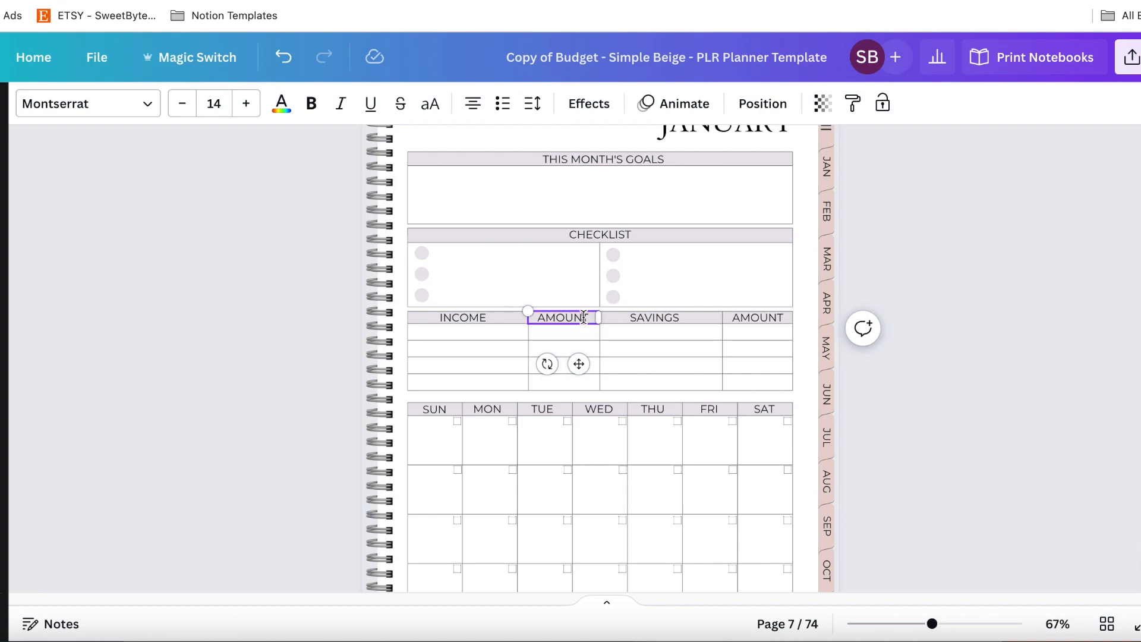
key(Return)
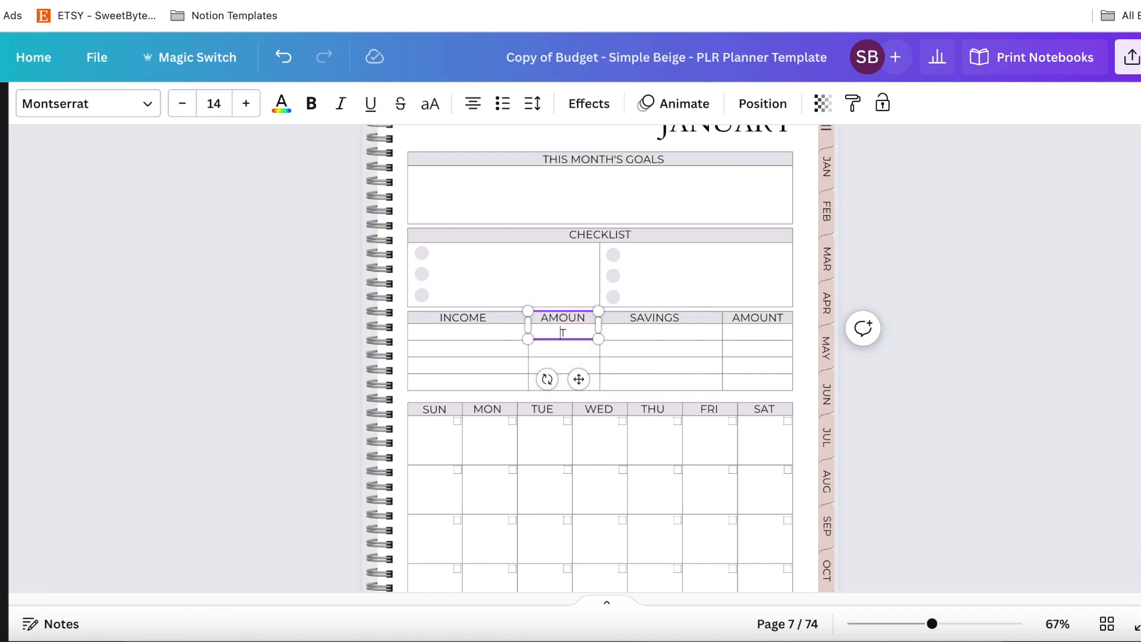
key(BackSpace)
click(921, 245)
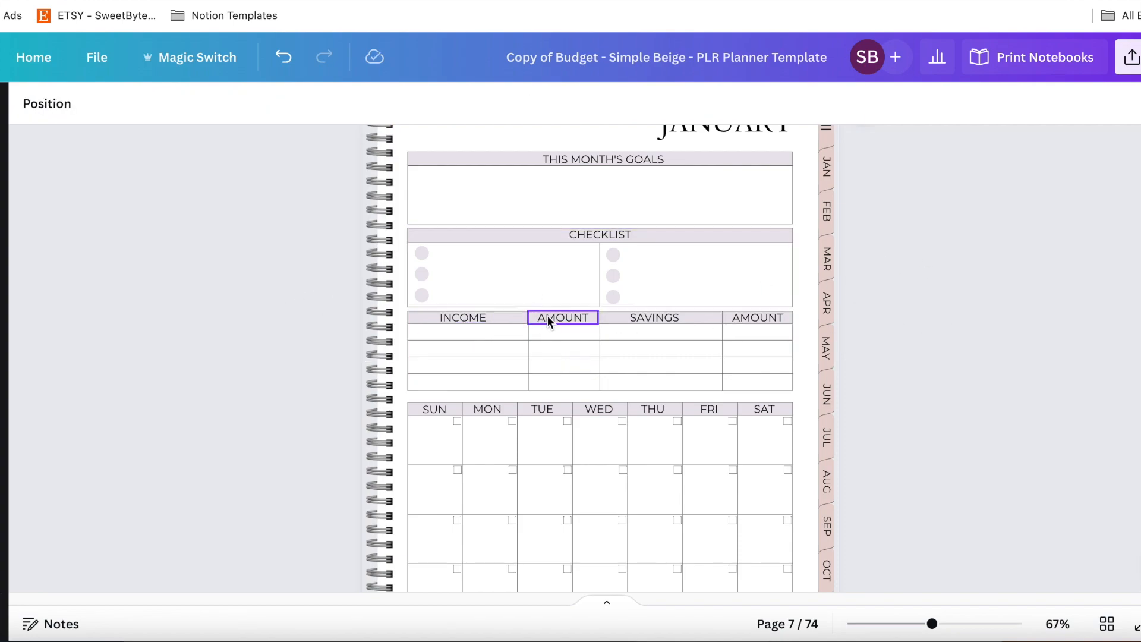
Step: Compare the title fonts on the January cover and monthly page with those on the February cover and monthly page
scroll(651, 317, up, 2)
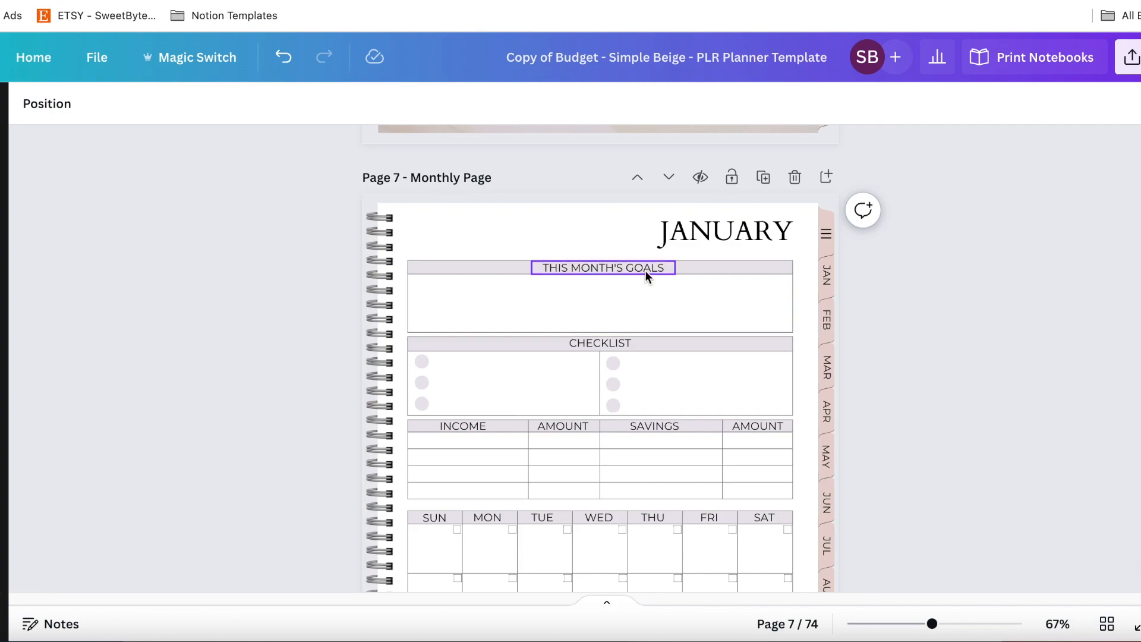
scroll(598, 347, up, 5)
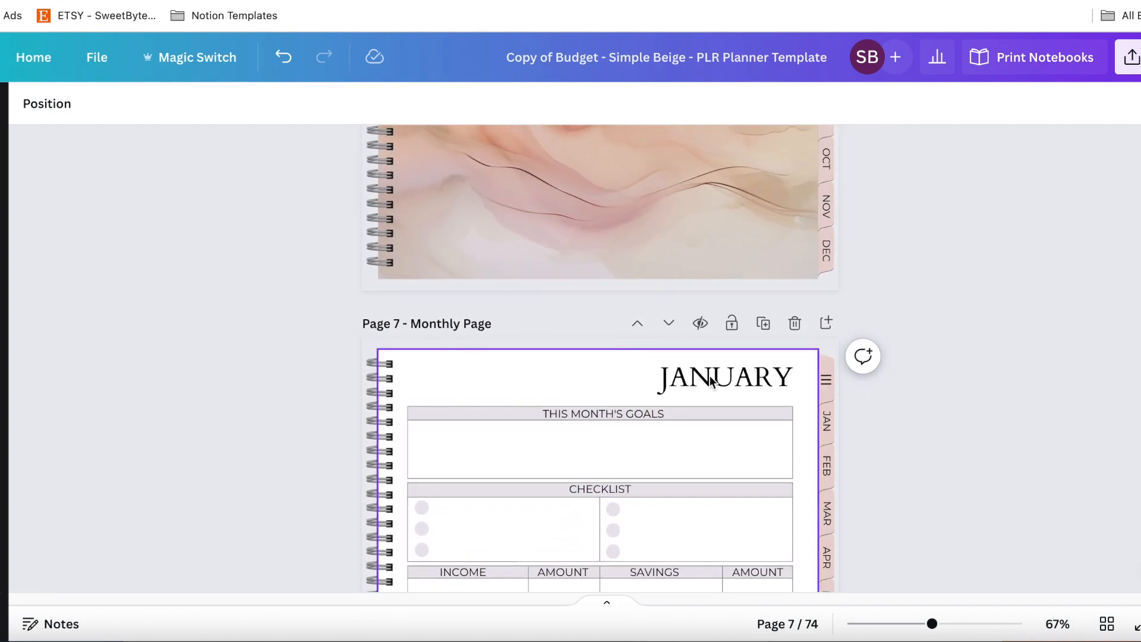
click(709, 379)
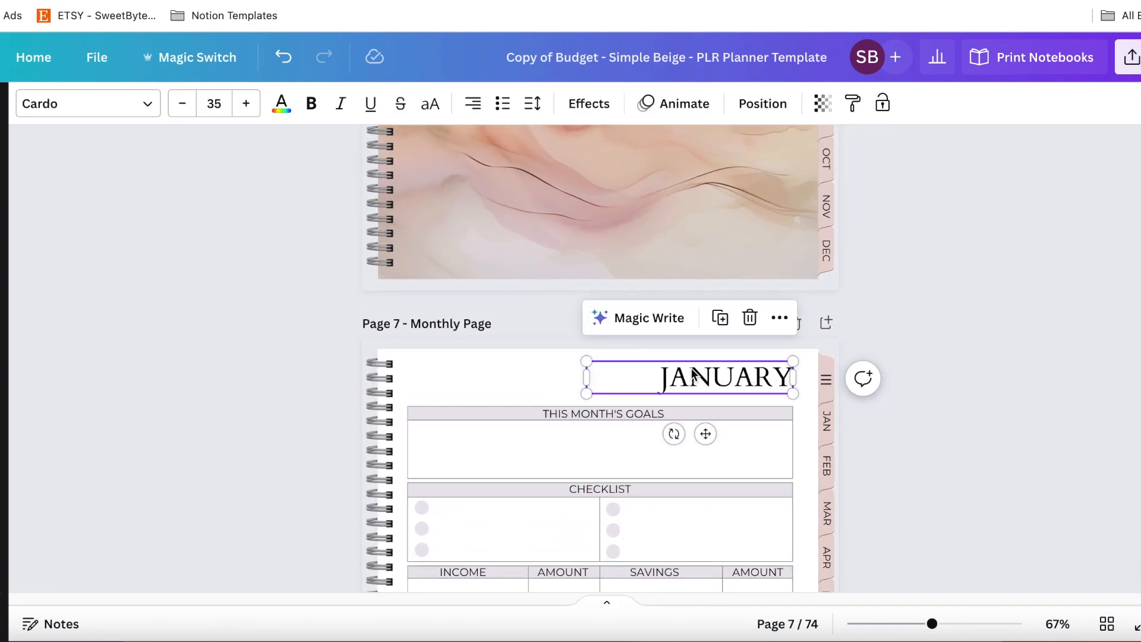
scroll(907, 348, up, 12)
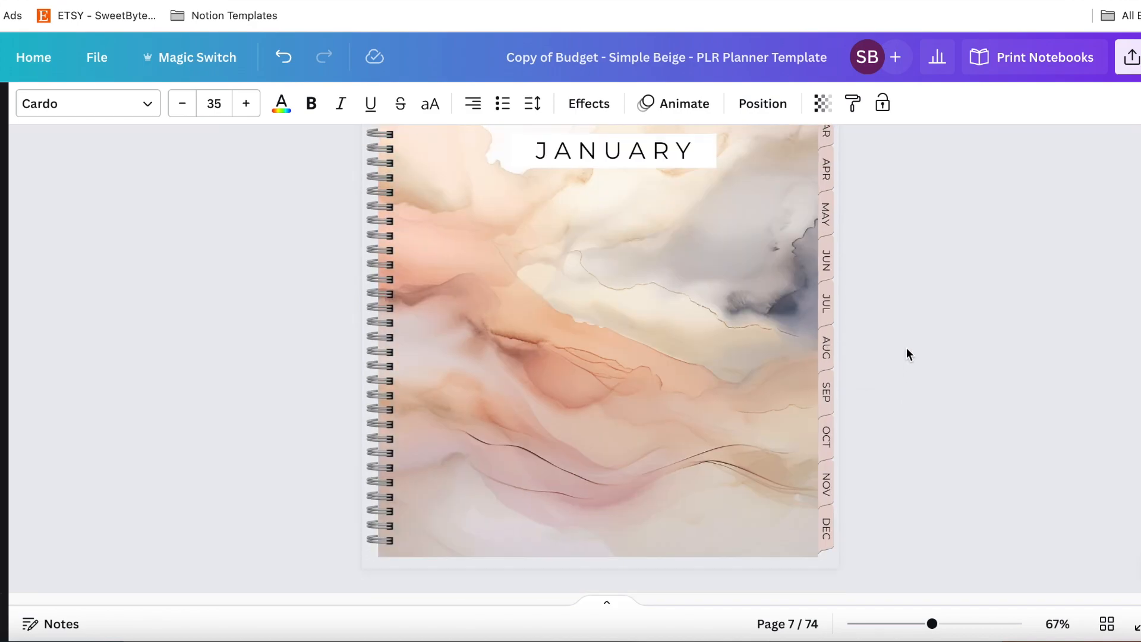
scroll(907, 350, down, 5)
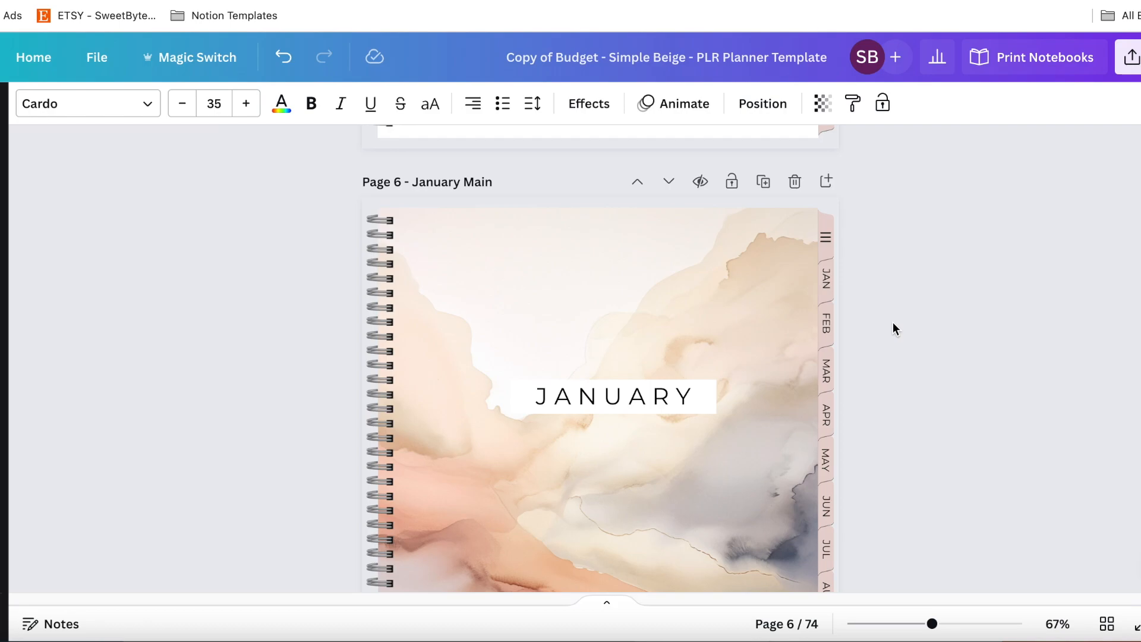
scroll(893, 322, down, 12)
click(800, 379)
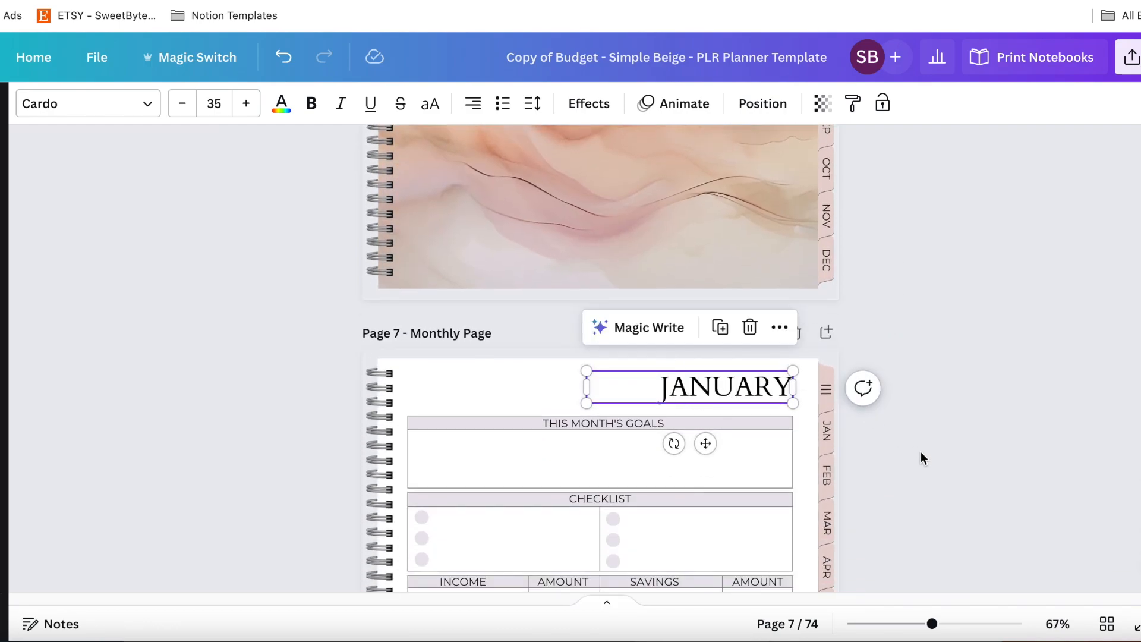
scroll(922, 458, down, 20)
scroll(922, 458, up, 3)
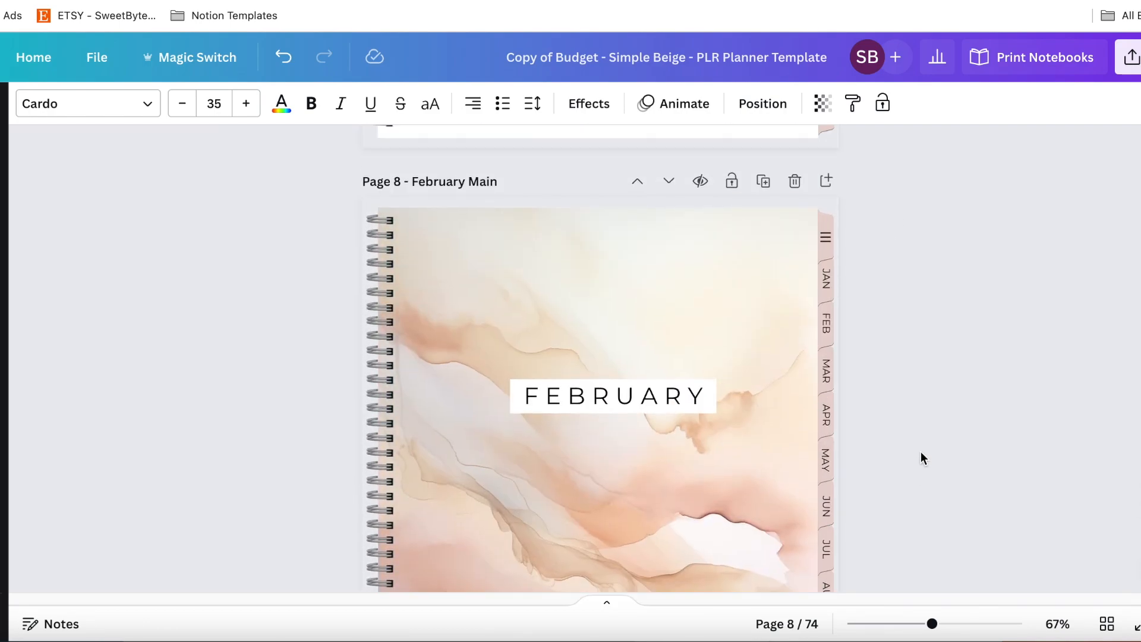
scroll(921, 458, down, 9)
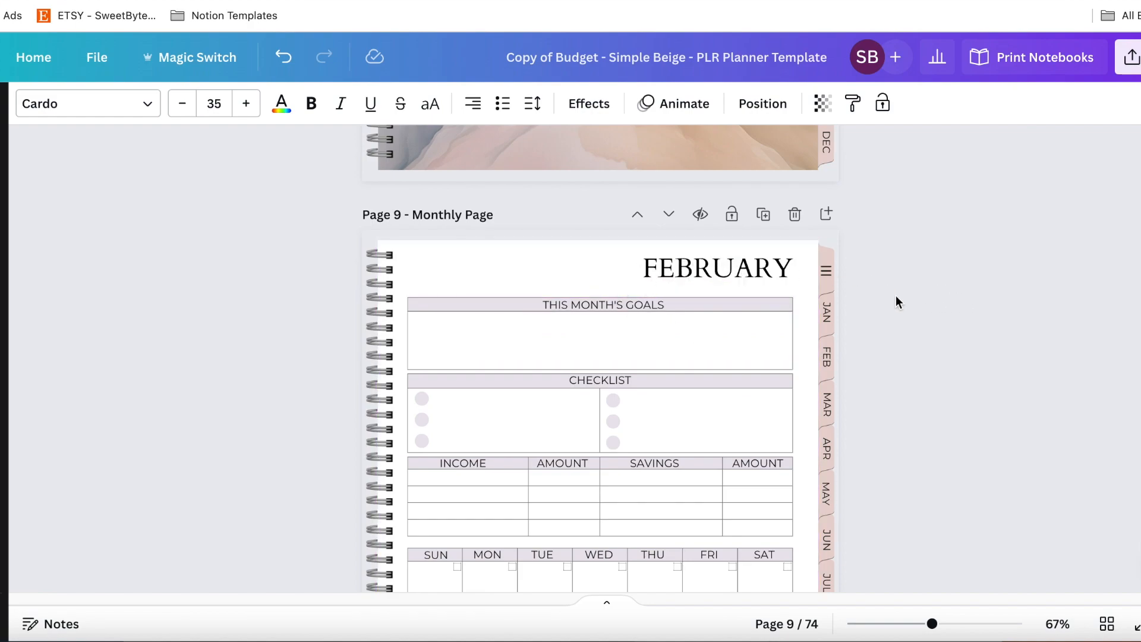
Step: Try the Telegraf font on the THIS MONTH'S GOALS heading of page 9 and undo it
click(592, 307)
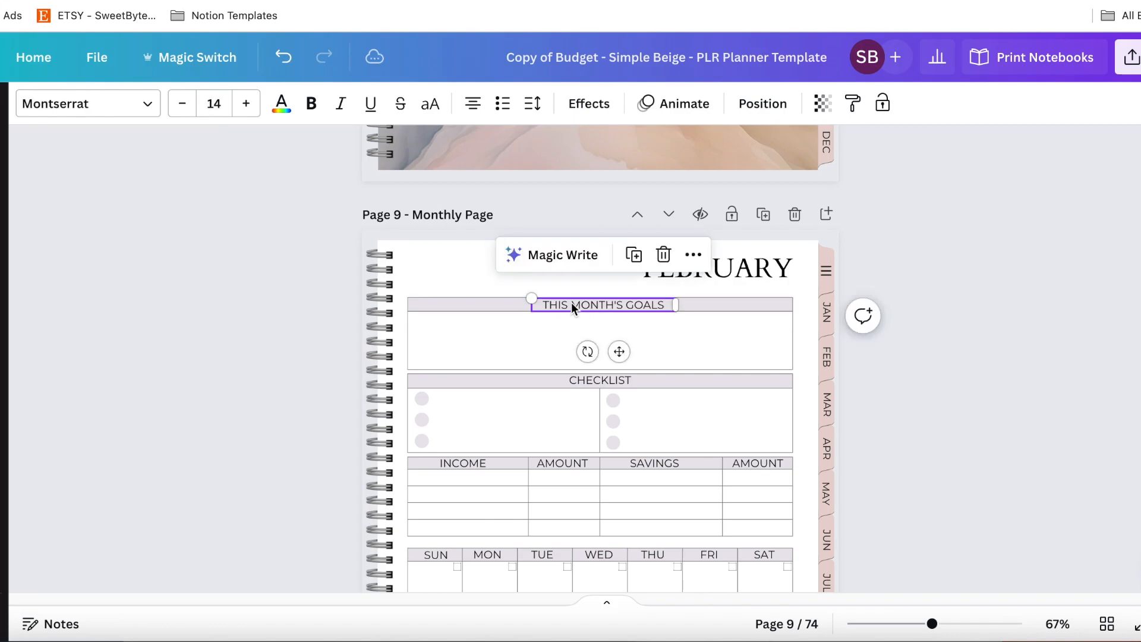
click(82, 106)
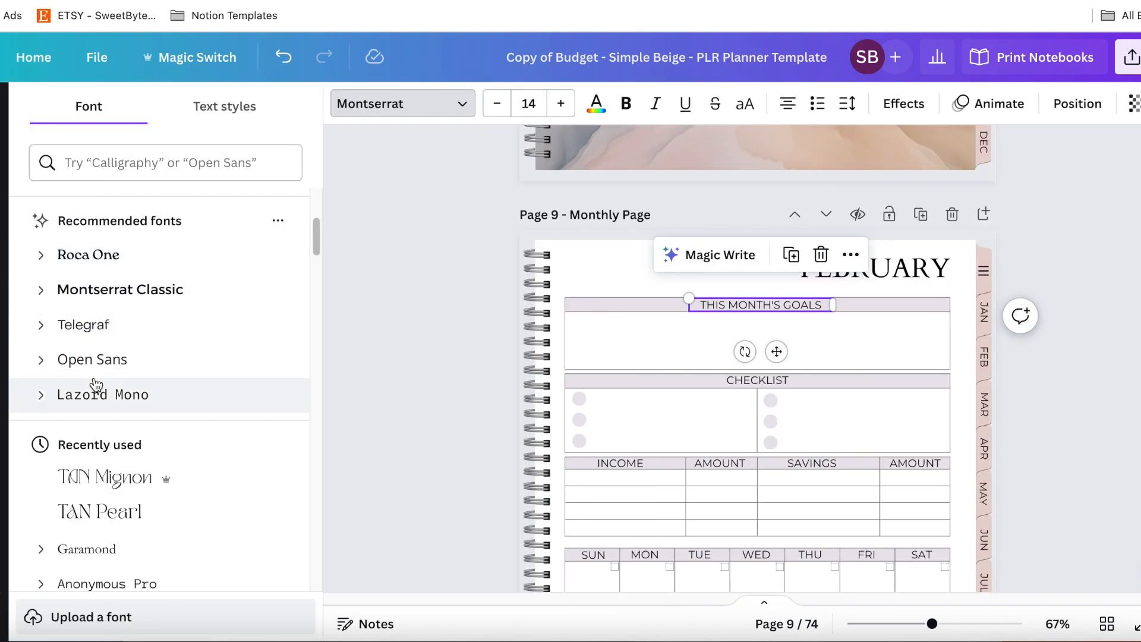
scroll(97, 385, down, 1)
click(123, 297)
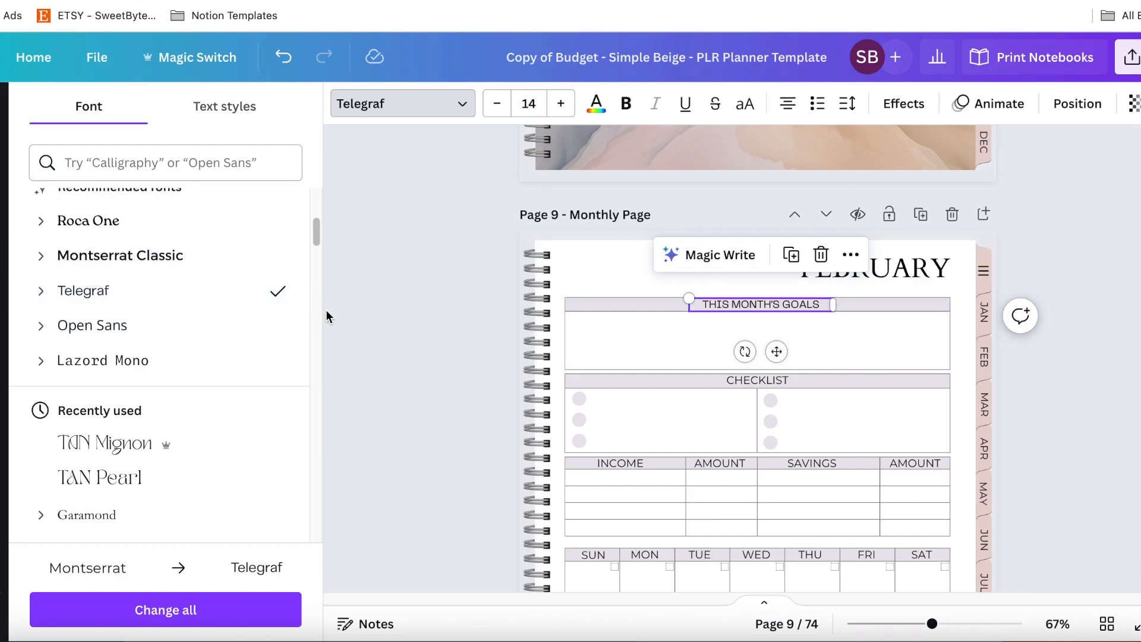
click(284, 57)
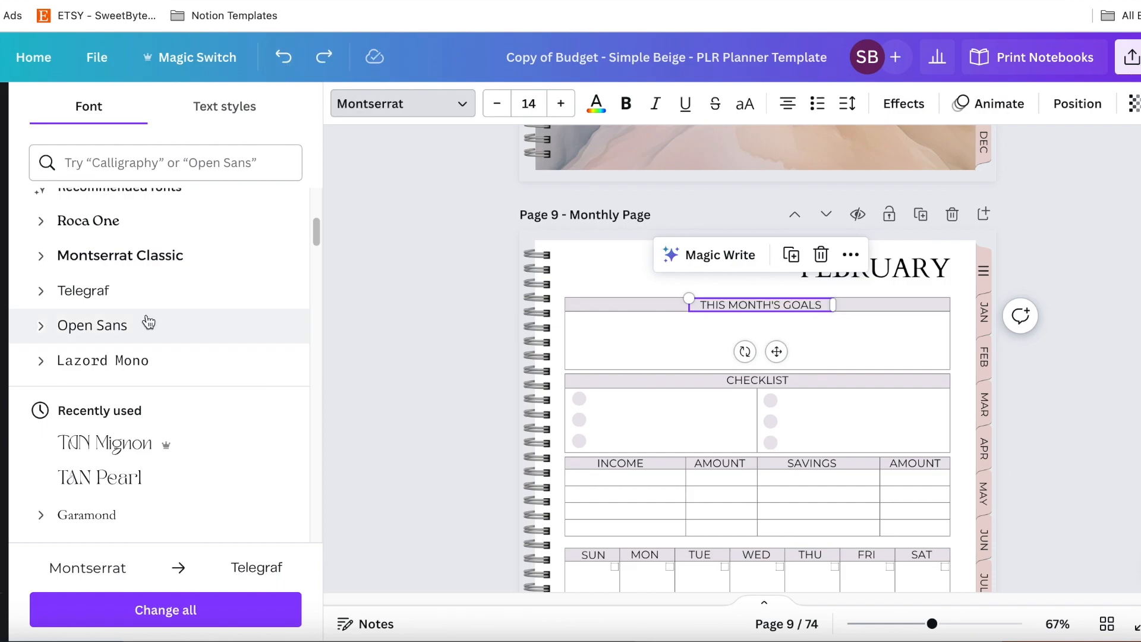
Step: Try Garamond and Anonymous Pro on the THIS MONTH'S GOALS heading, and return it to Montserrat
scroll(152, 320, down, 3)
click(106, 379)
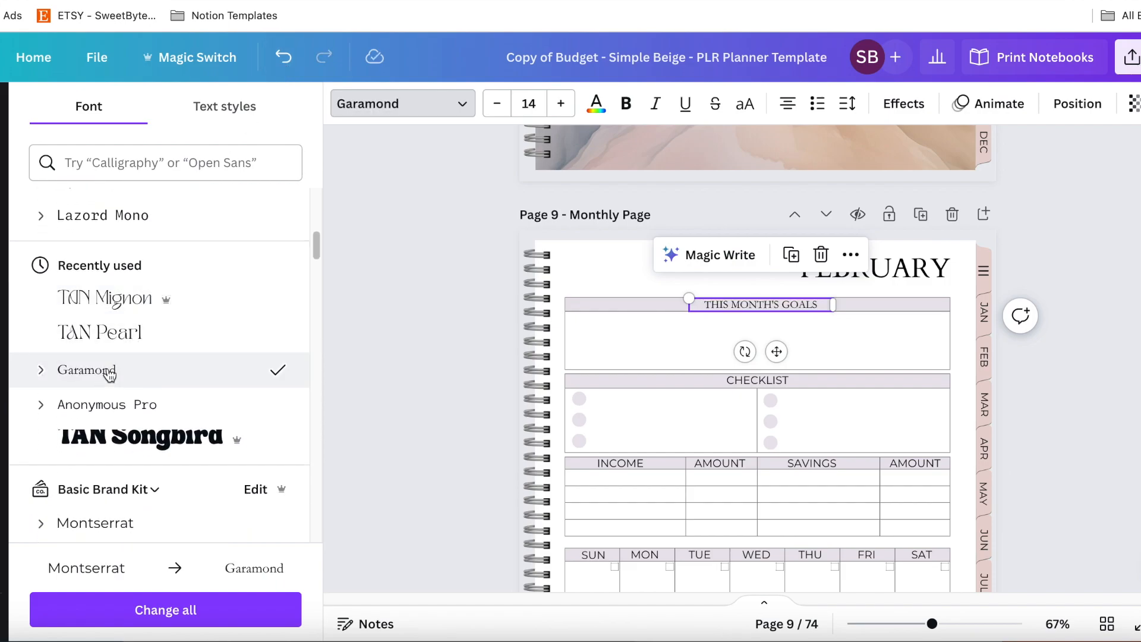
click(121, 413)
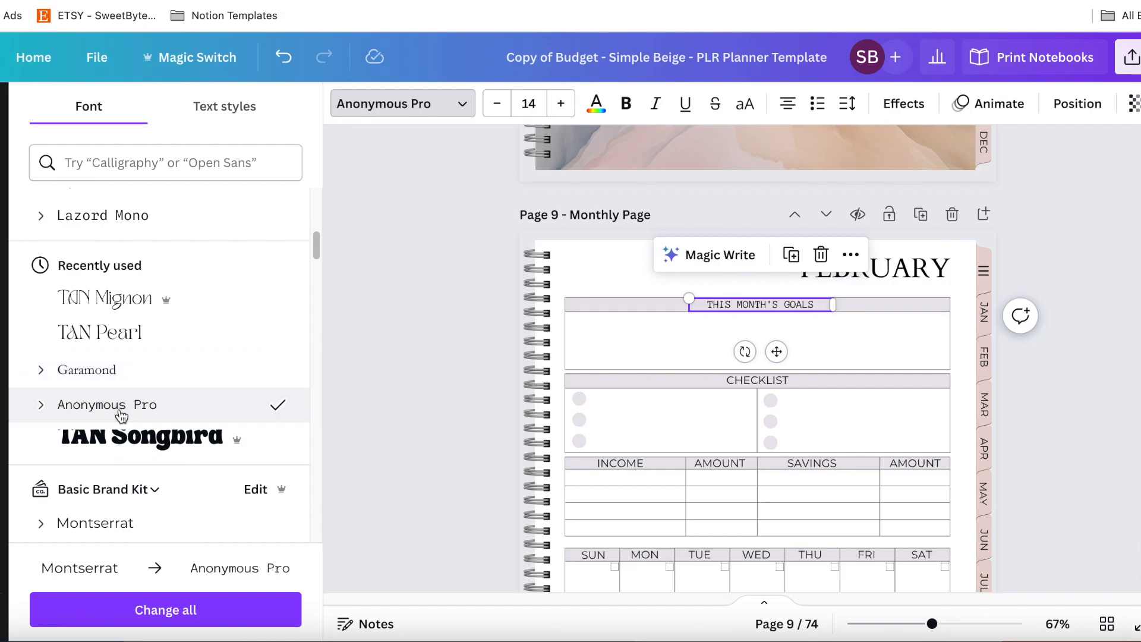
scroll(118, 414, down, 4)
click(141, 307)
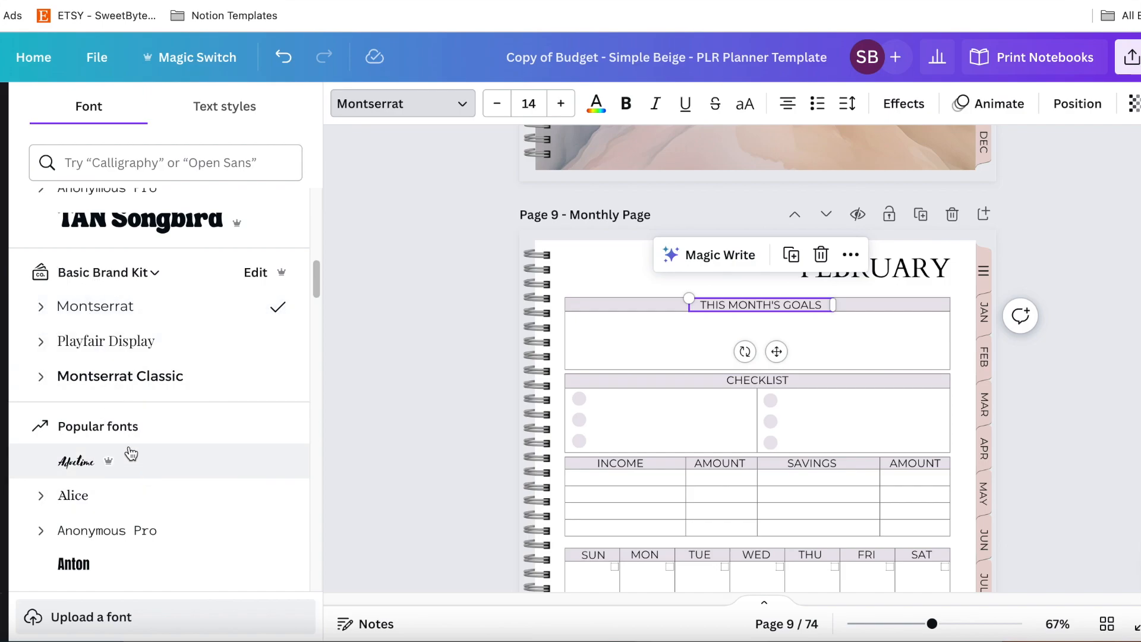
Step: Set the font of the THIS MONTH'S GOALS heading on page 9 to Alice
scroll(157, 498, down, 1)
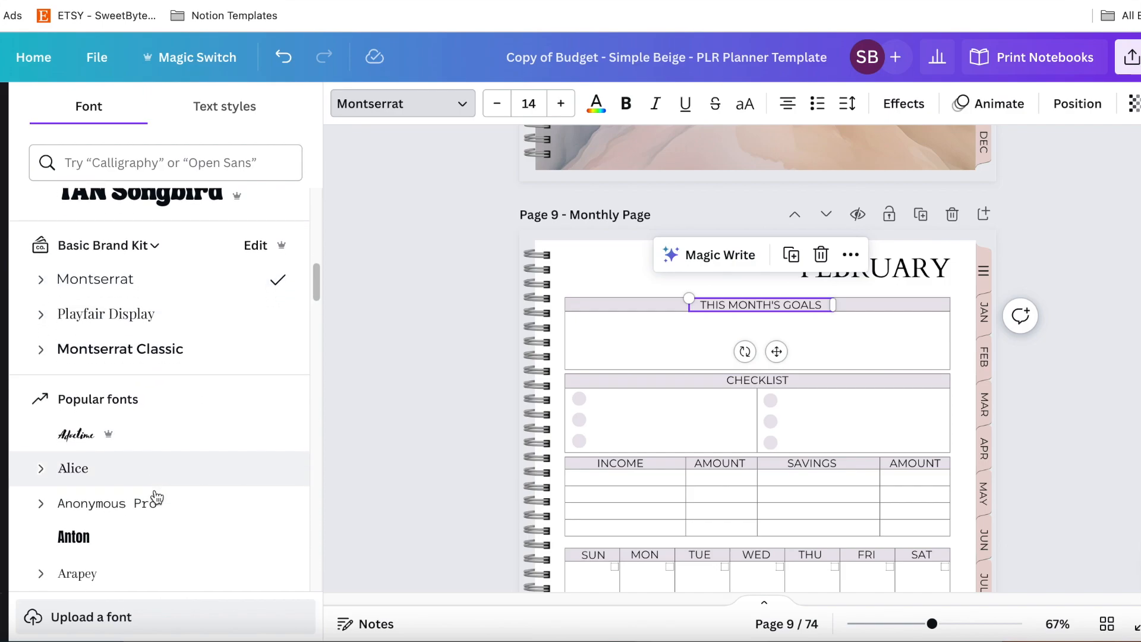
click(150, 476)
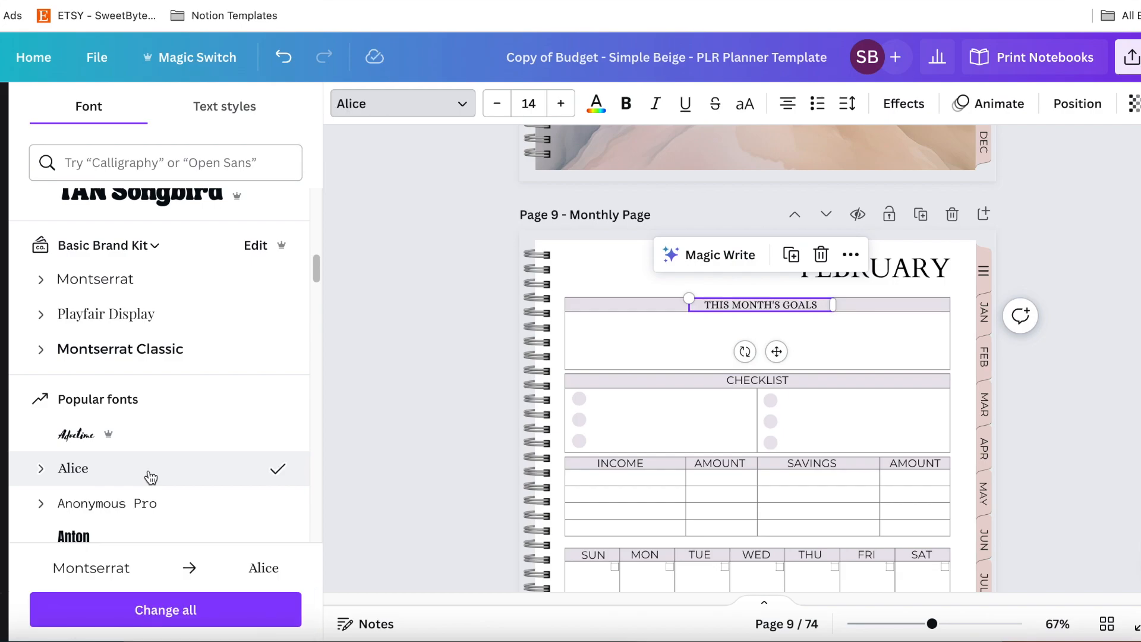
Step: Undo the Alice font change on the THIS MONTH'S GOALS heading of page 9 and deselect the heading
click(283, 57)
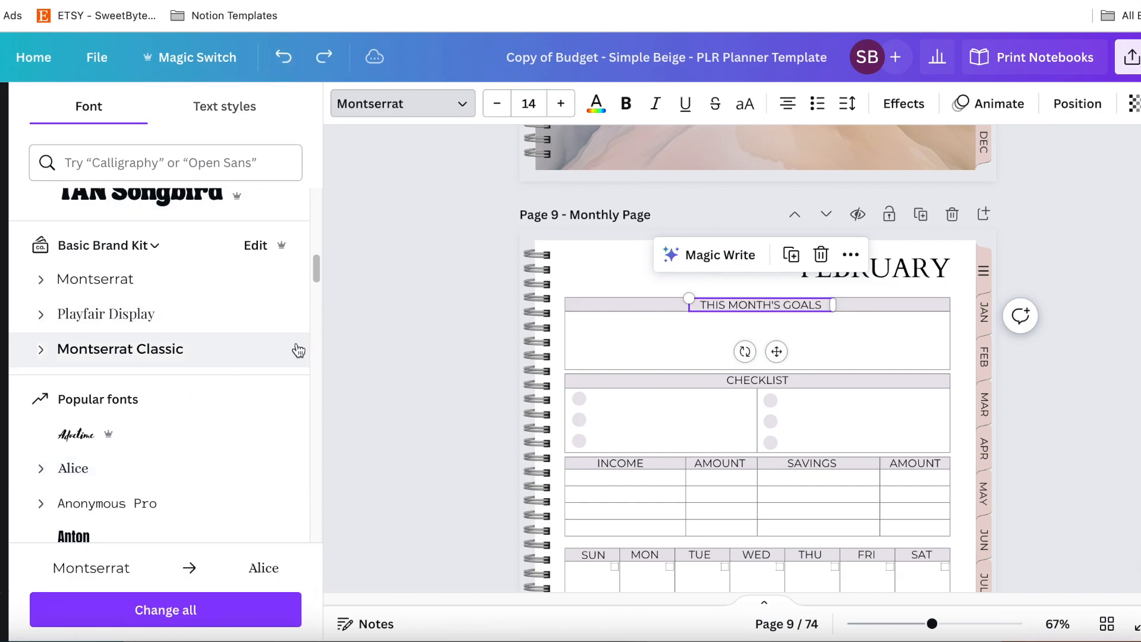
click(361, 267)
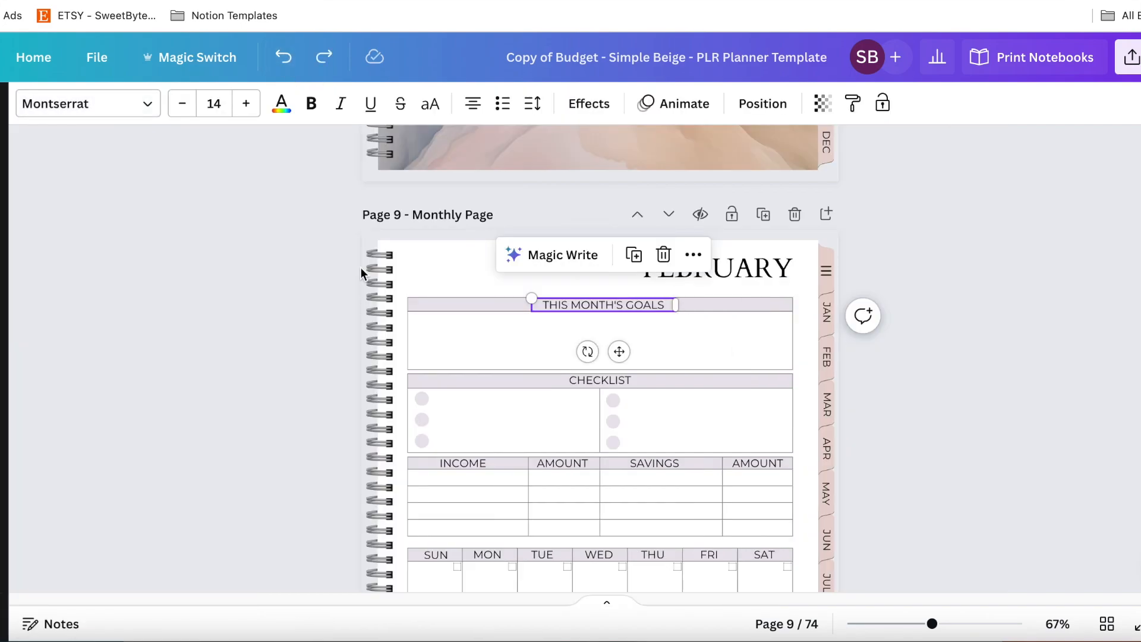
scroll(361, 268, down, 1)
click(316, 280)
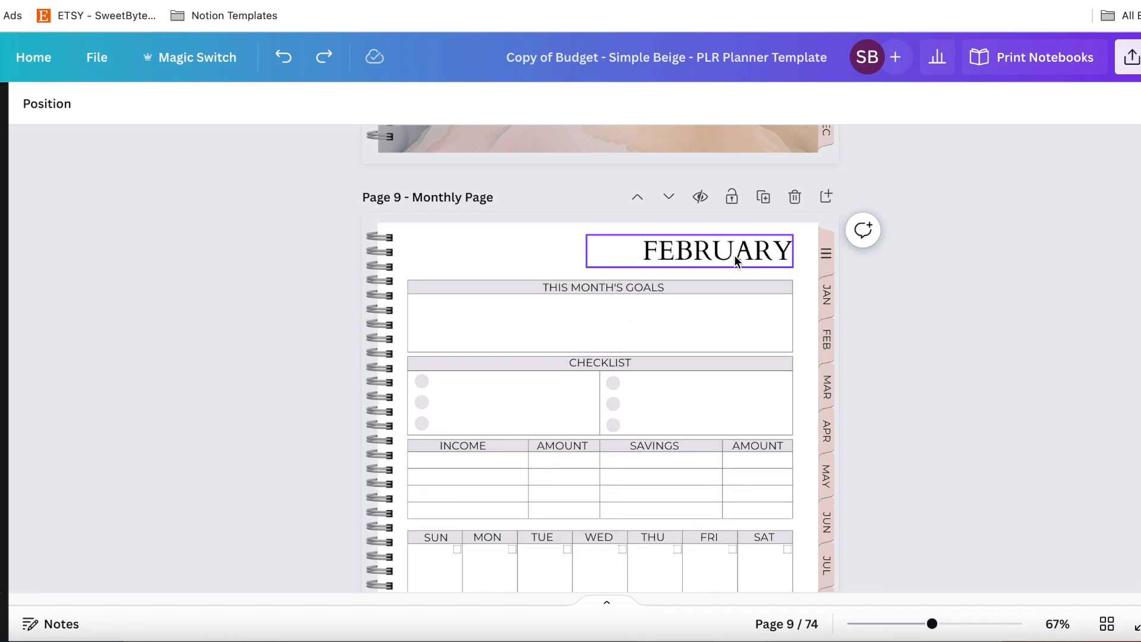
scroll(884, 333, down, 4)
scroll(883, 328, down, 2)
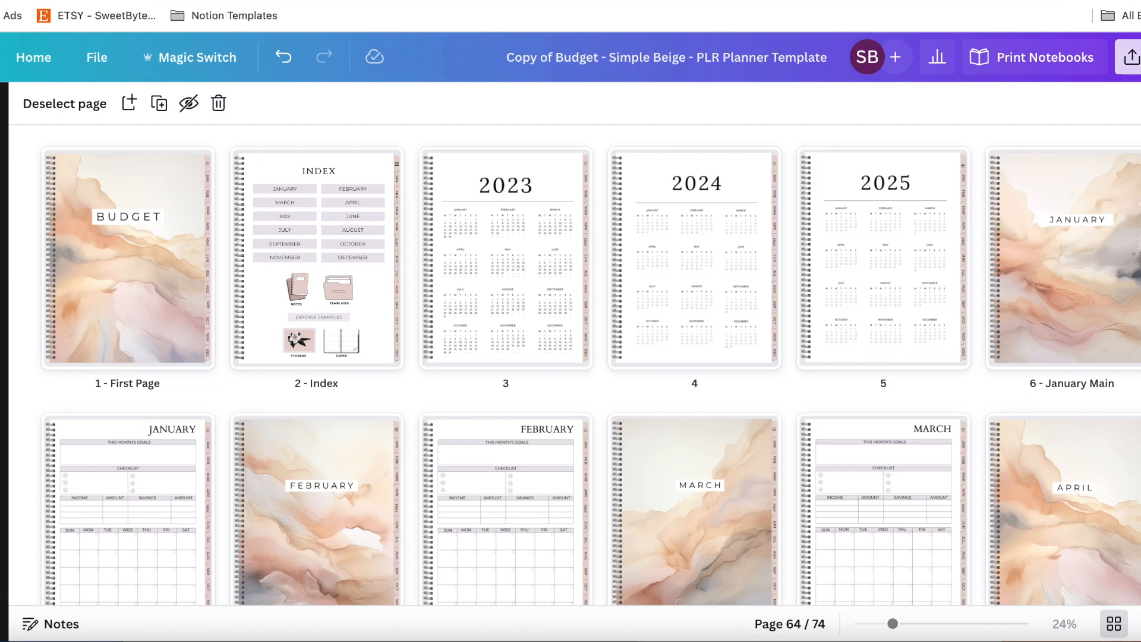
Step: Download all pages of the budget planner as a PDF Standard file and close the download panel
click(1132, 58)
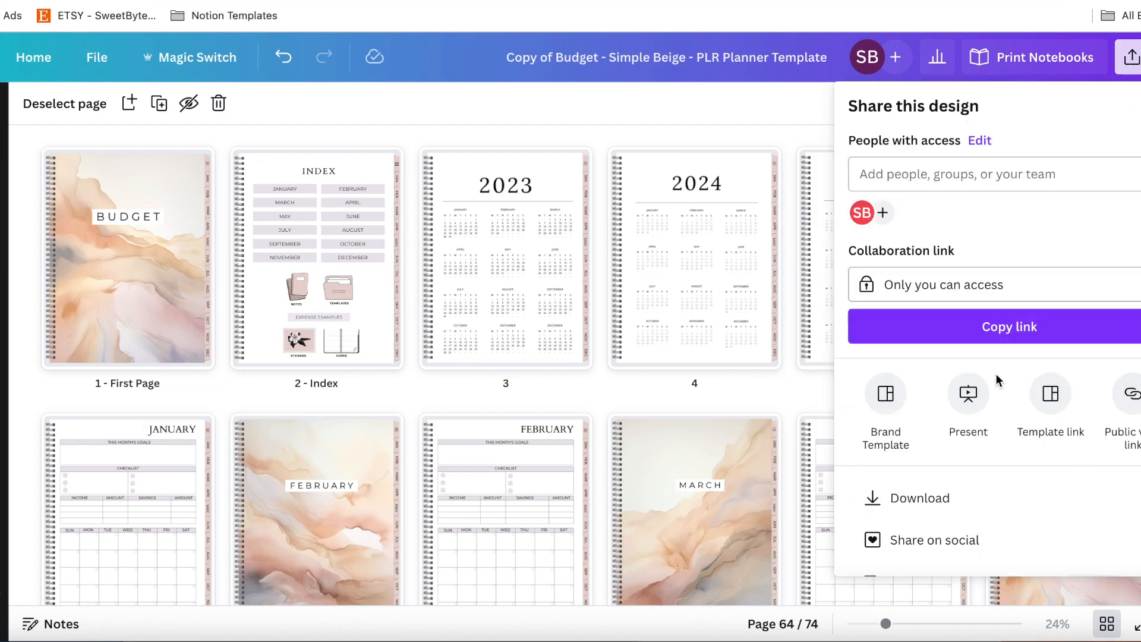
click(976, 504)
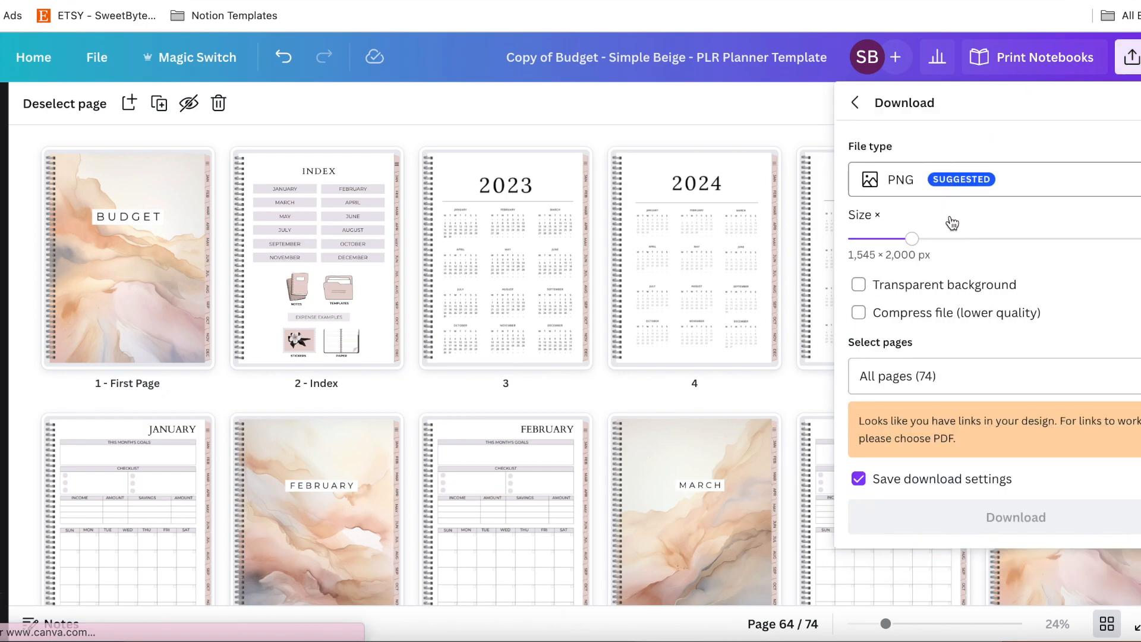
click(949, 187)
click(950, 186)
click(950, 186)
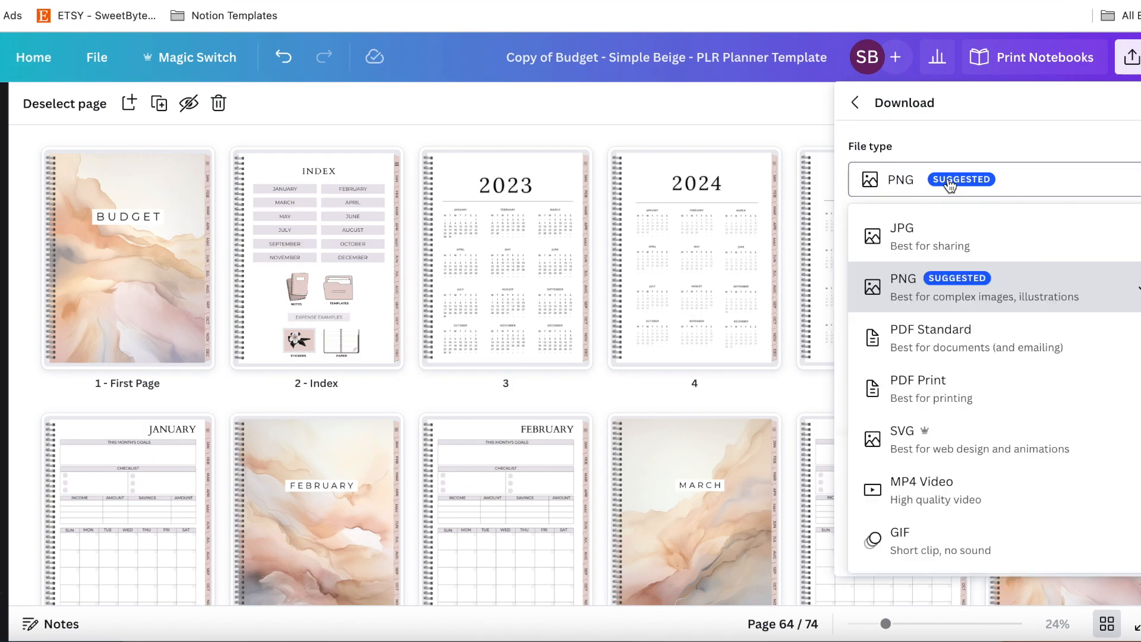
click(959, 342)
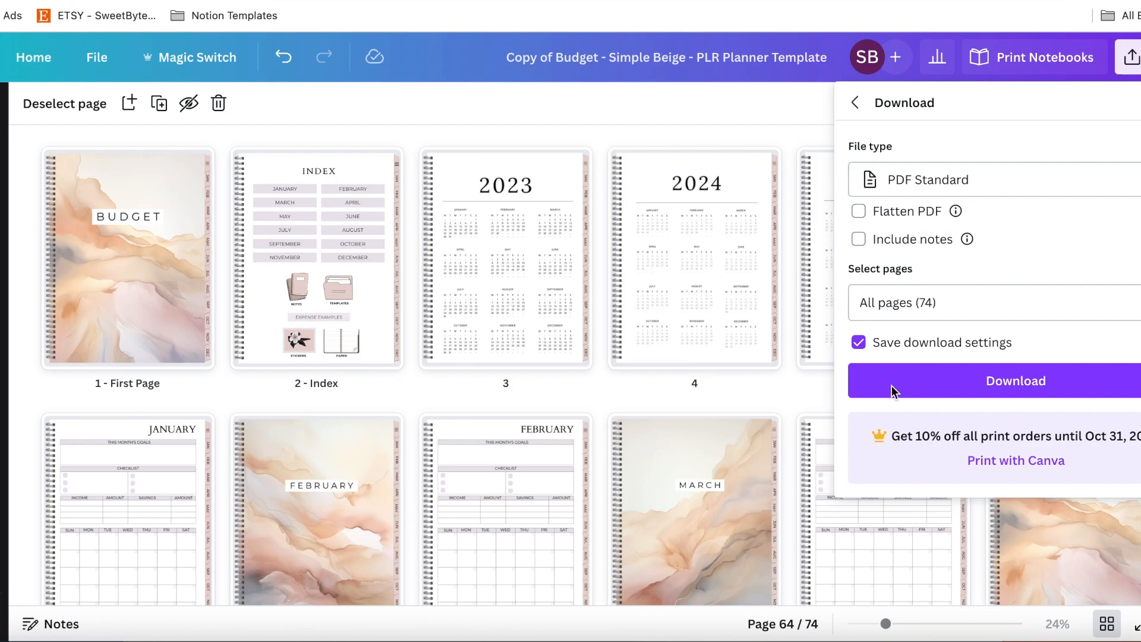
click(1002, 380)
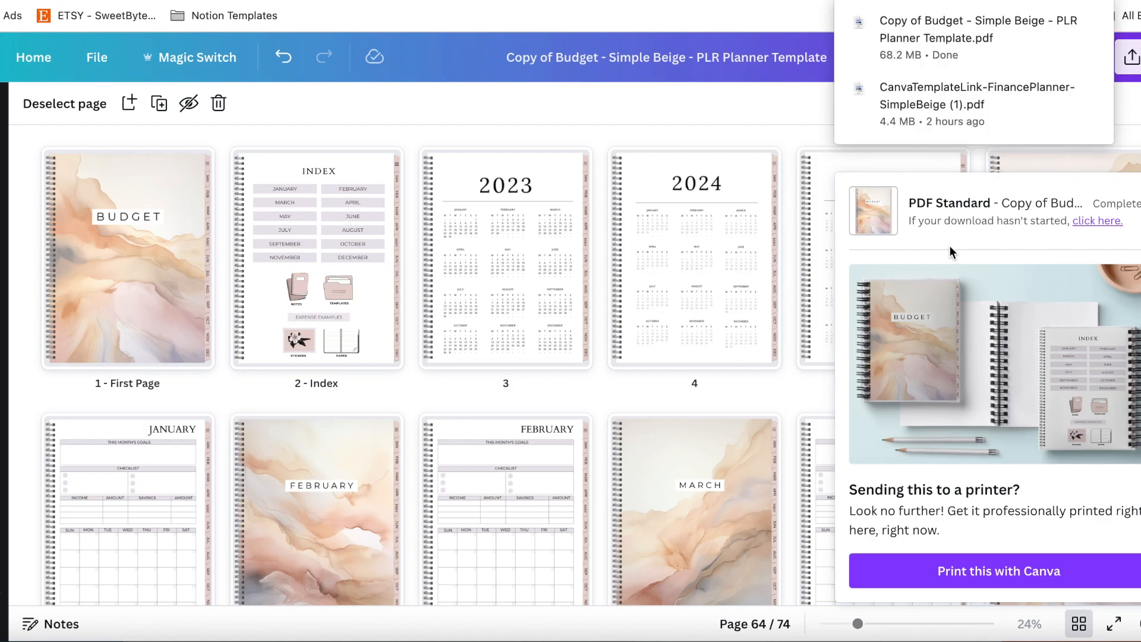
click(678, 113)
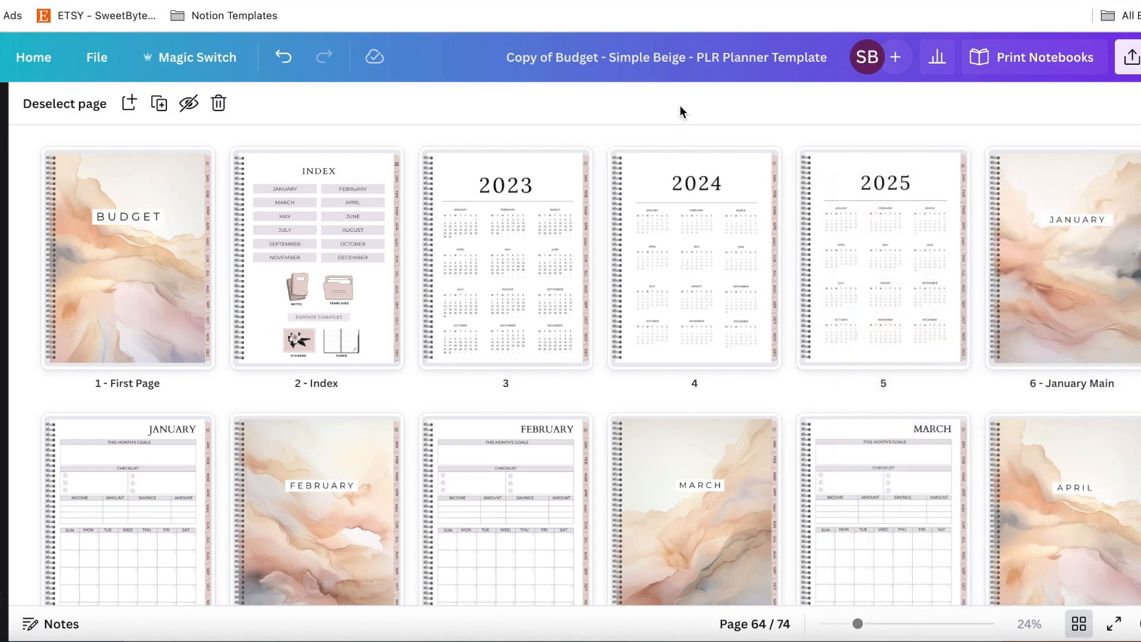